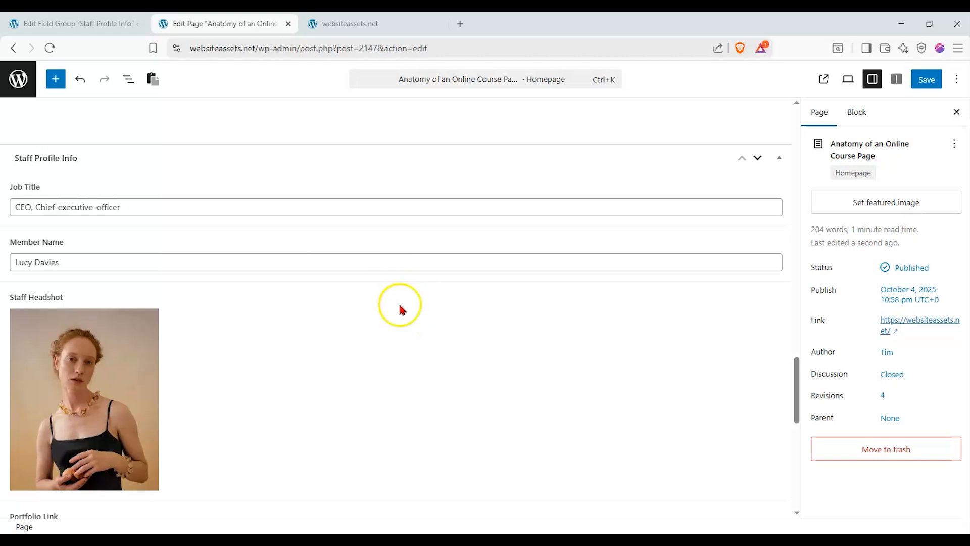
# Scroll up and down through the Staff Profile Info fields in the page editor
pyautogui.scroll(-1, 399, 305)
pyautogui.scroll(-1, 401, 307)
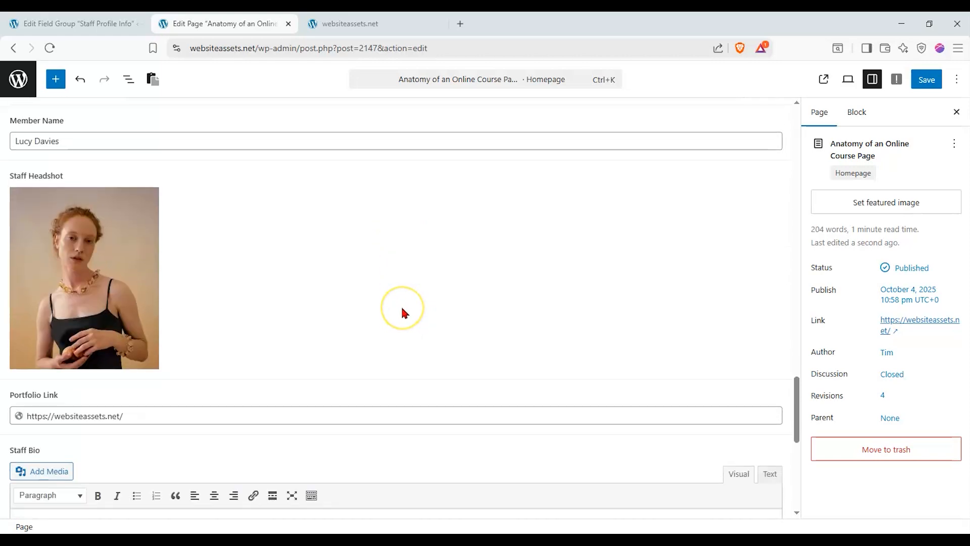
pyautogui.scroll(3, 402, 308)
pyautogui.scroll(-1, 402, 318)
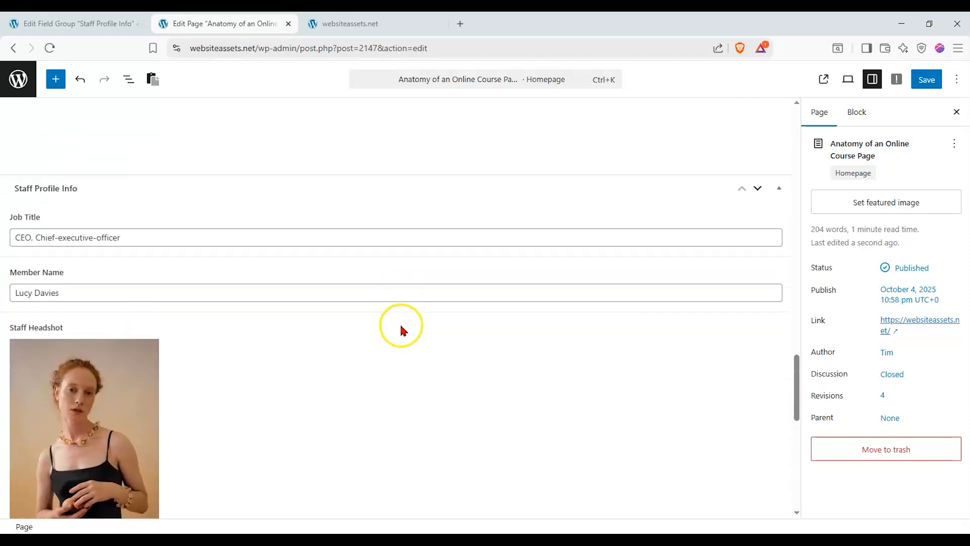
pyautogui.scroll(-3, 399, 324)
pyautogui.scroll(2, 399, 325)
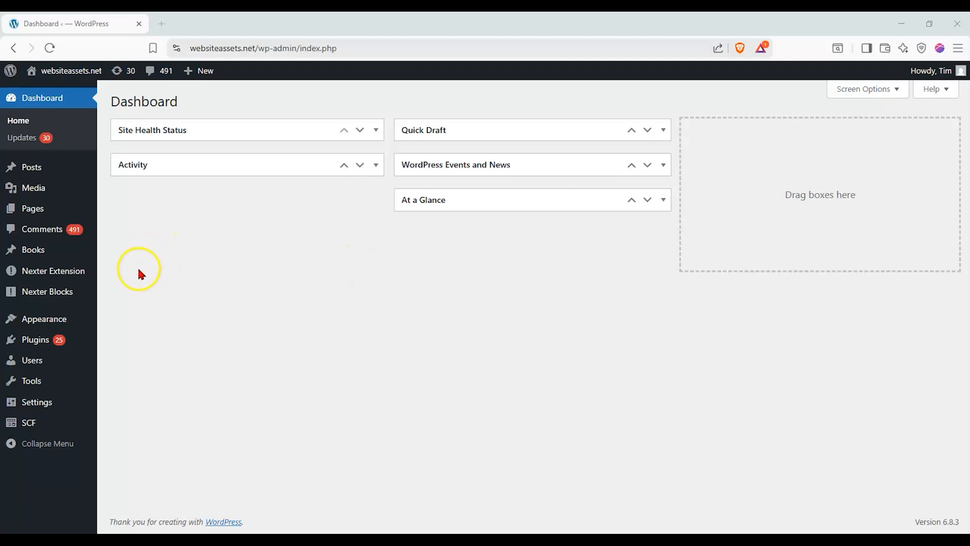
# Search Add Plugin for 'scf', confirm Secure Custom Fields is Active, then open SCF Field Groups
pyautogui.click(37, 348)
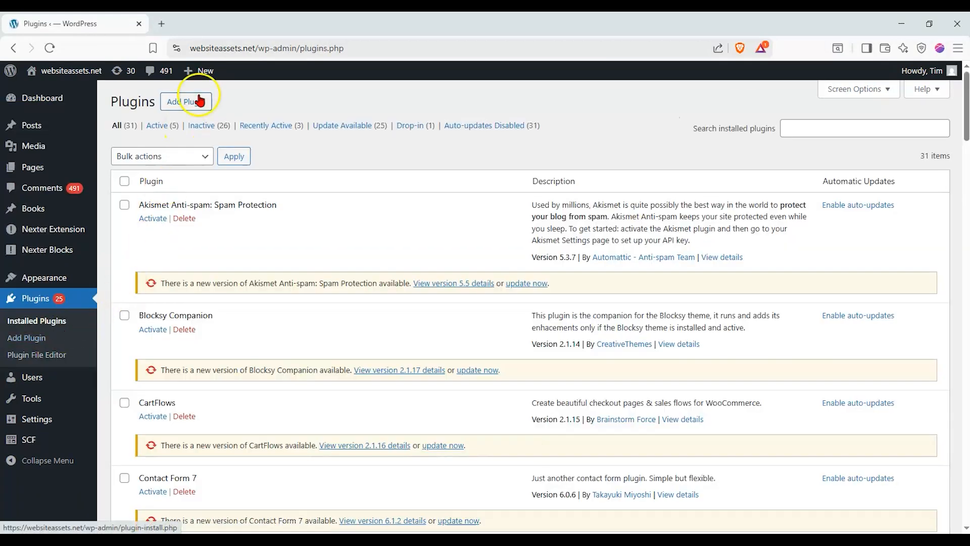
pyautogui.click(200, 99)
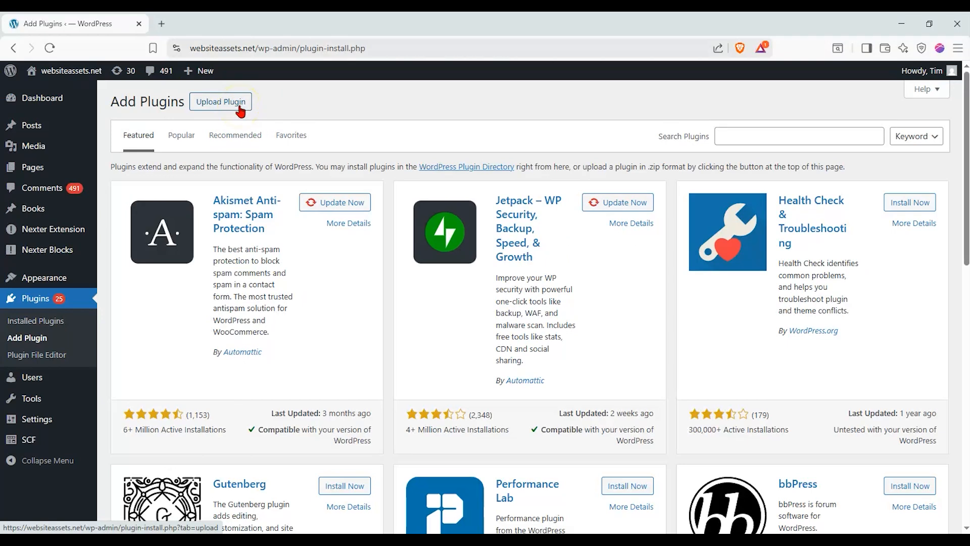
pyautogui.click(723, 136)
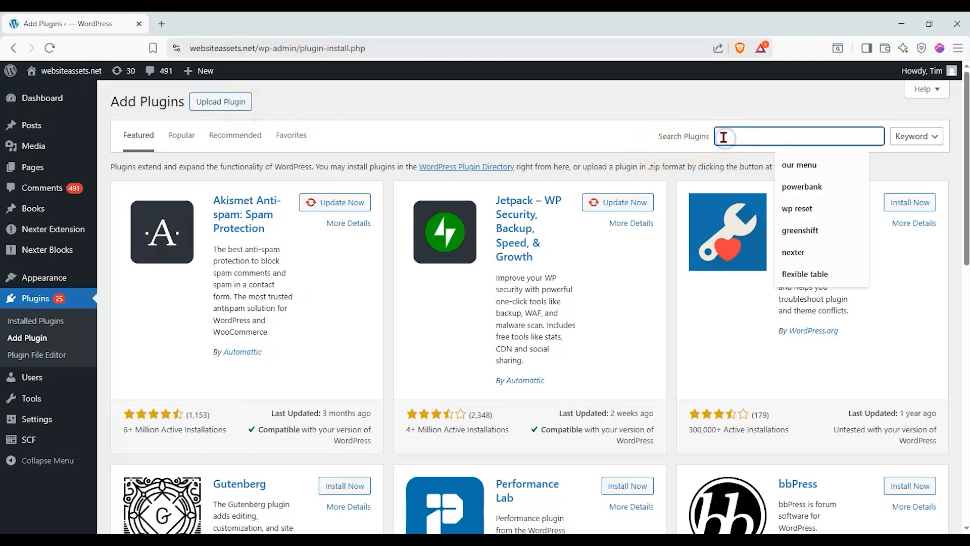
pyautogui.write('scf')
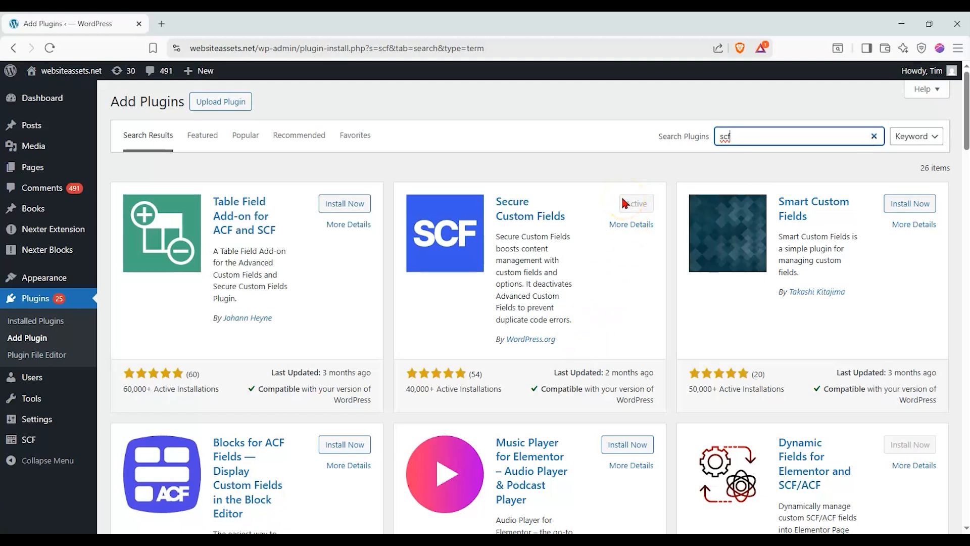
pyautogui.click(641, 206)
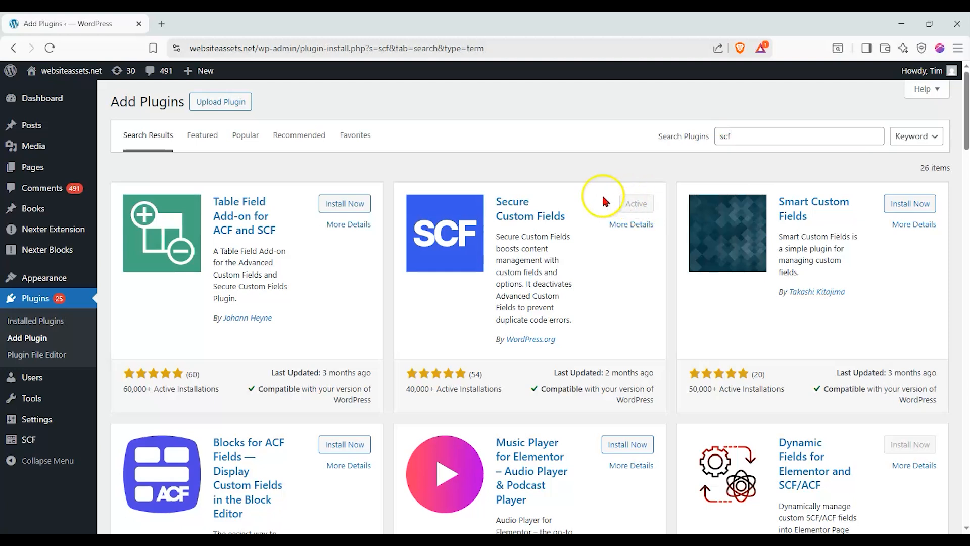
pyautogui.click(57, 441)
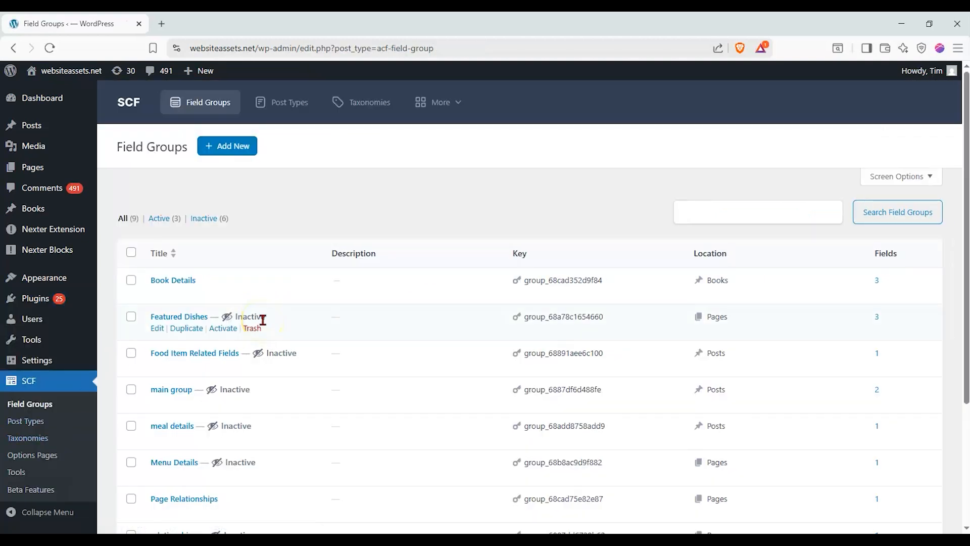
pyautogui.scroll(-1, 320, 301)
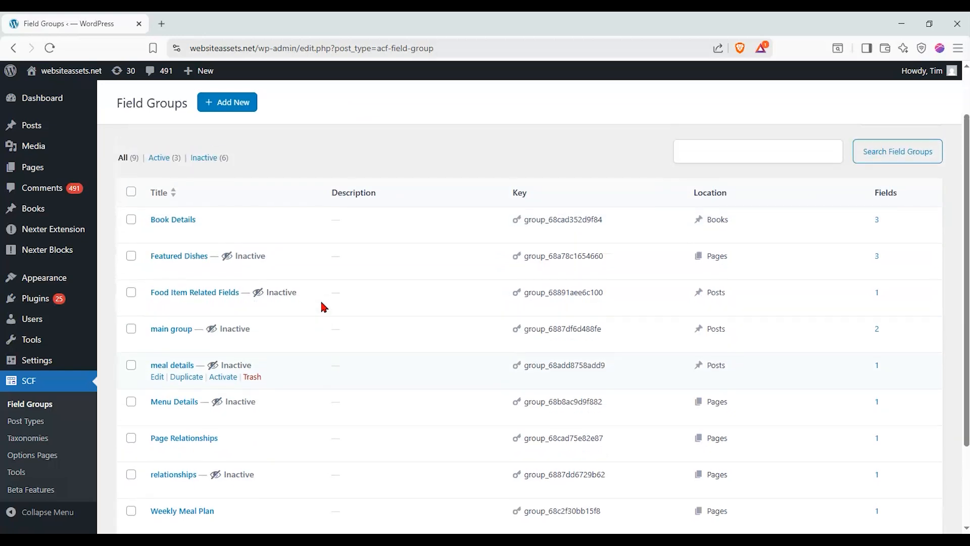
pyautogui.scroll(1, 322, 303)
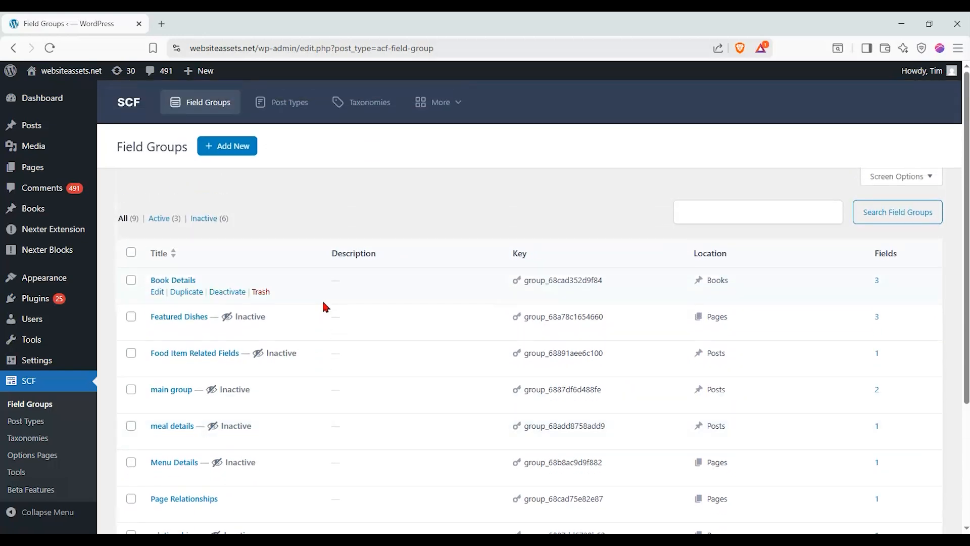
pyautogui.click(403, 182)
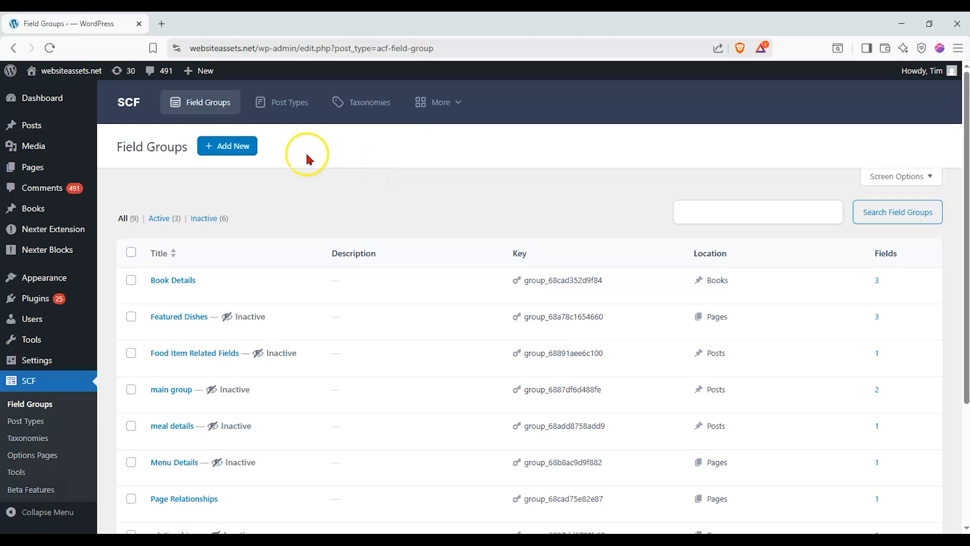
pyautogui.click(216, 107)
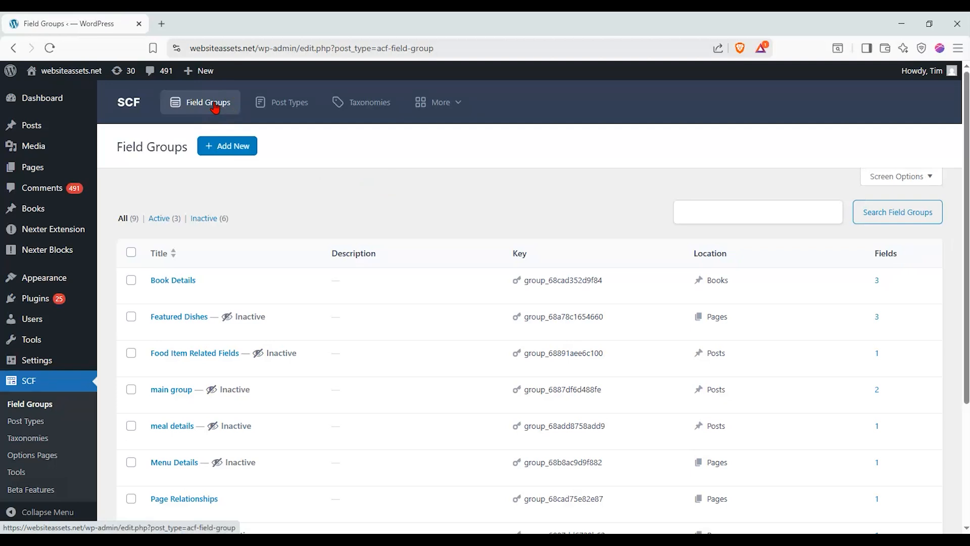
# Create a new field group titled 'Staff Profile Info'
pyautogui.click(238, 150)
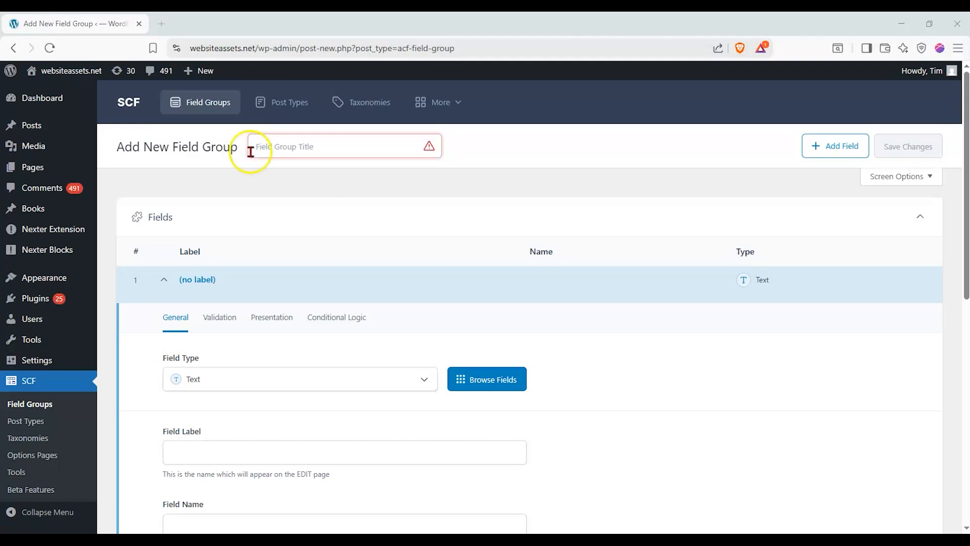
pyautogui.click(331, 149)
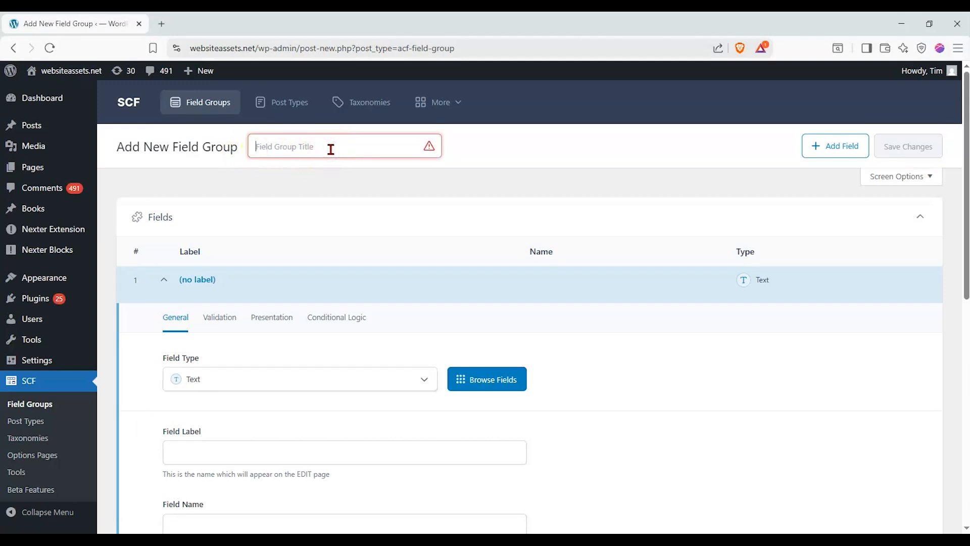
pyautogui.write('Staff Profile Info')
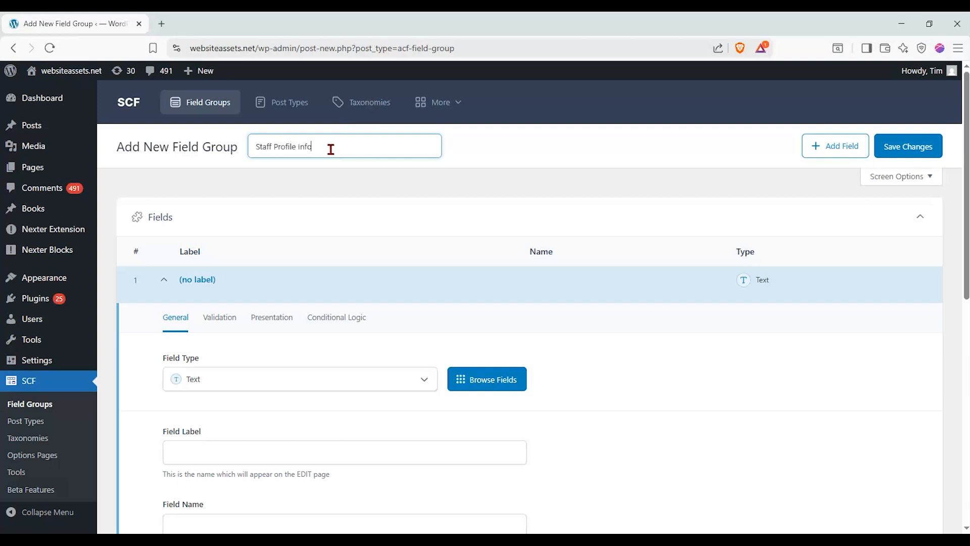
pyautogui.click(314, 183)
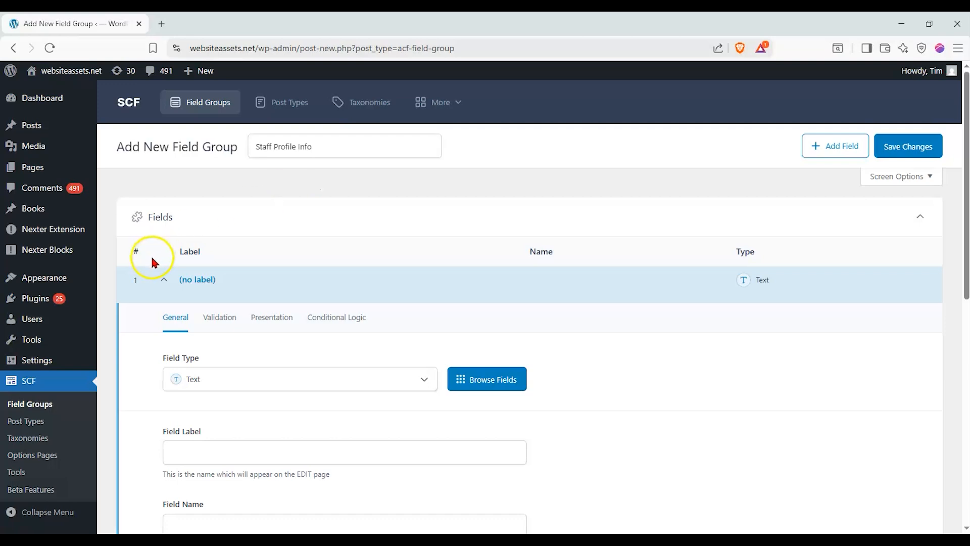
# Collapse and re-expand the first field's settings to review them
pyautogui.click(164, 285)
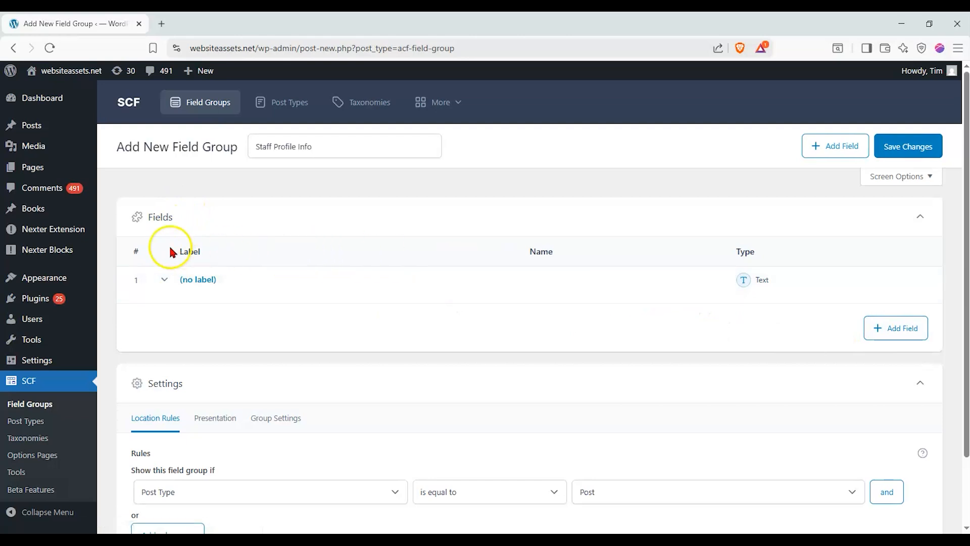
pyautogui.click(164, 281)
pyautogui.scroll(-2, 136, 281)
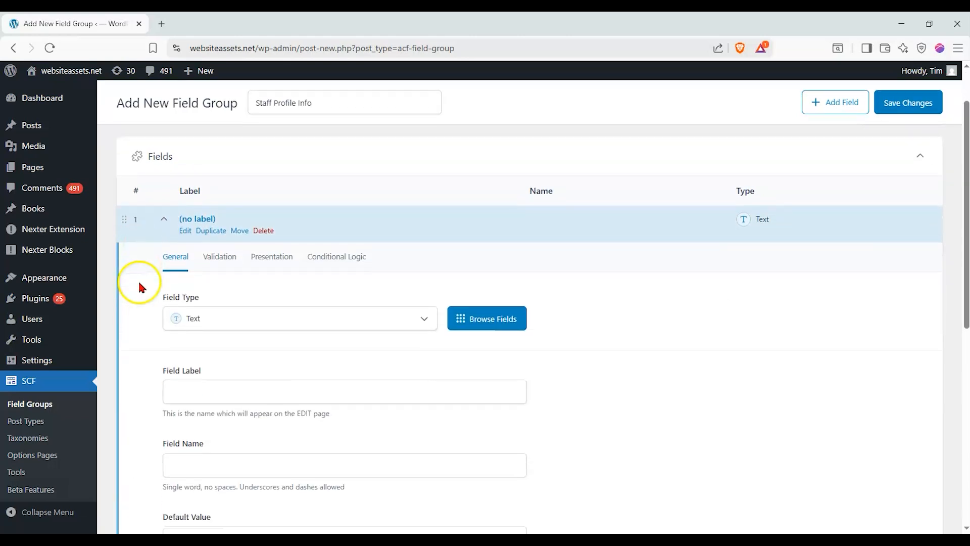
pyautogui.scroll(1, 163, 231)
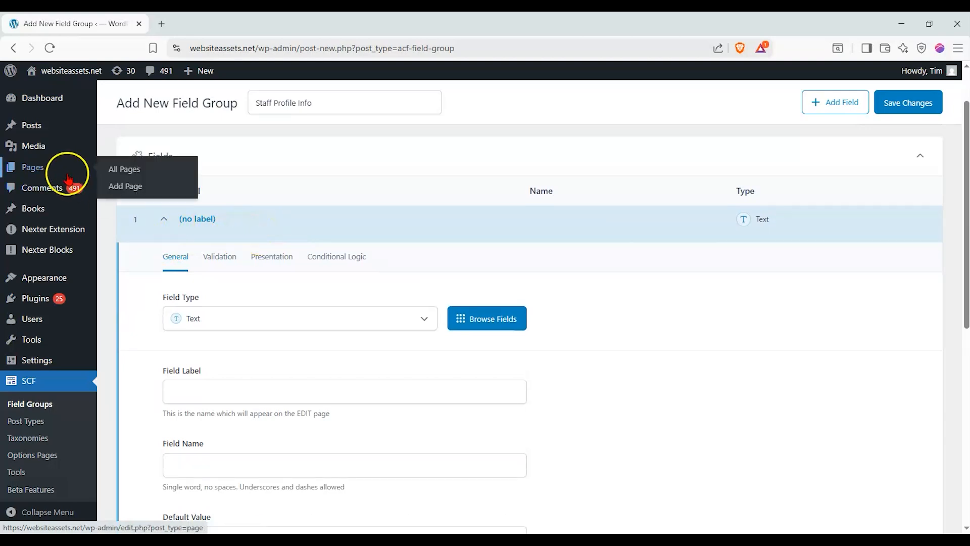
pyautogui.moveTo(75, 126)
pyautogui.scroll(-1, 241, 195)
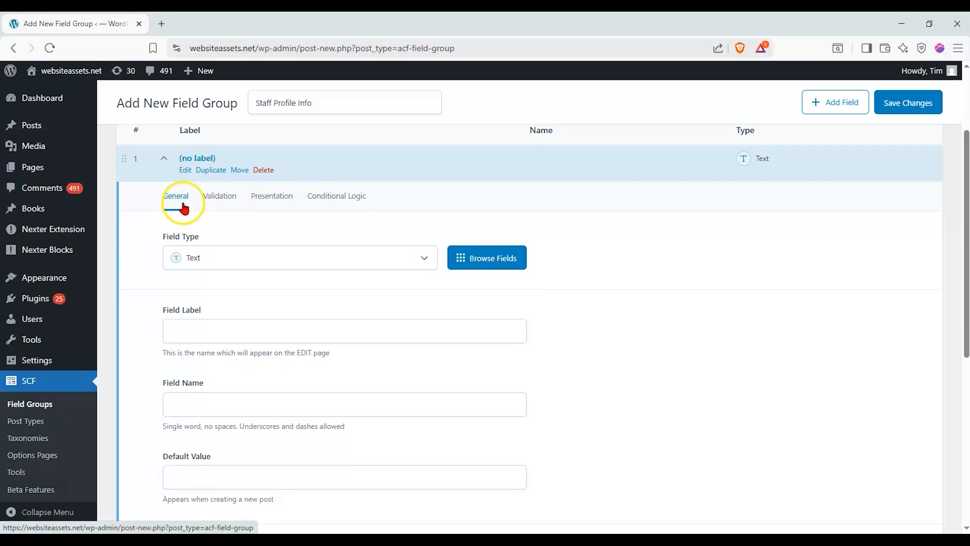
# Leave the field optional after trying Required, and review its Presentation options
pyautogui.click(211, 197)
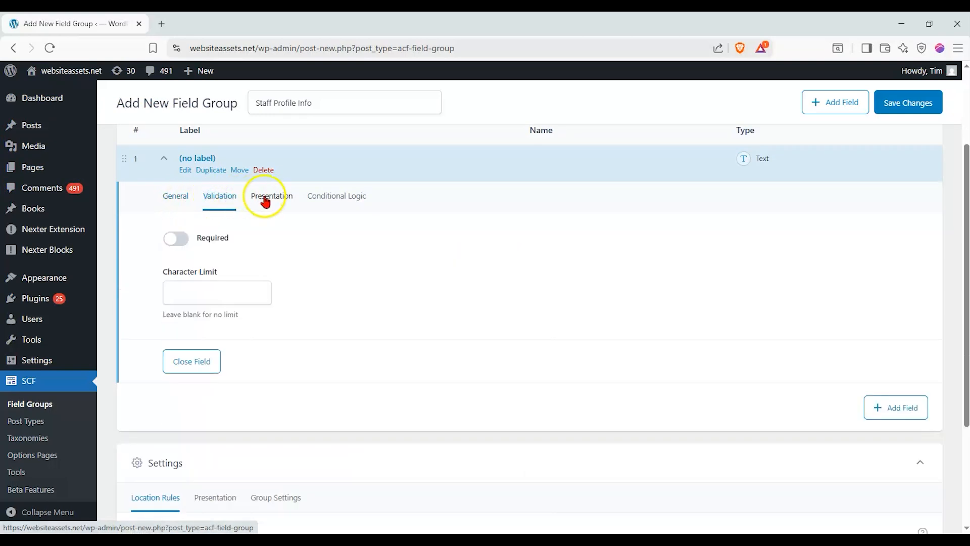
pyautogui.click(180, 238)
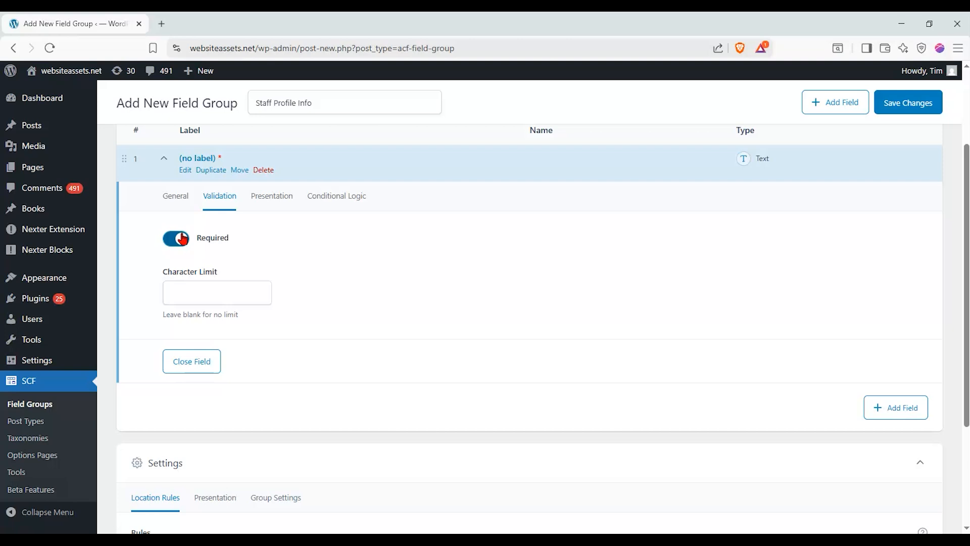
pyautogui.click(170, 238)
pyautogui.click(283, 199)
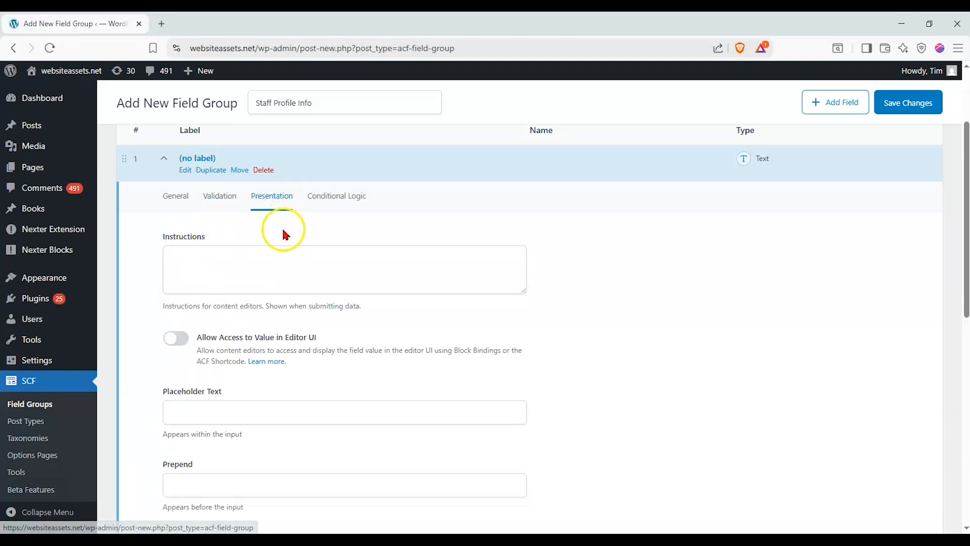
pyautogui.scroll(-2, 282, 226)
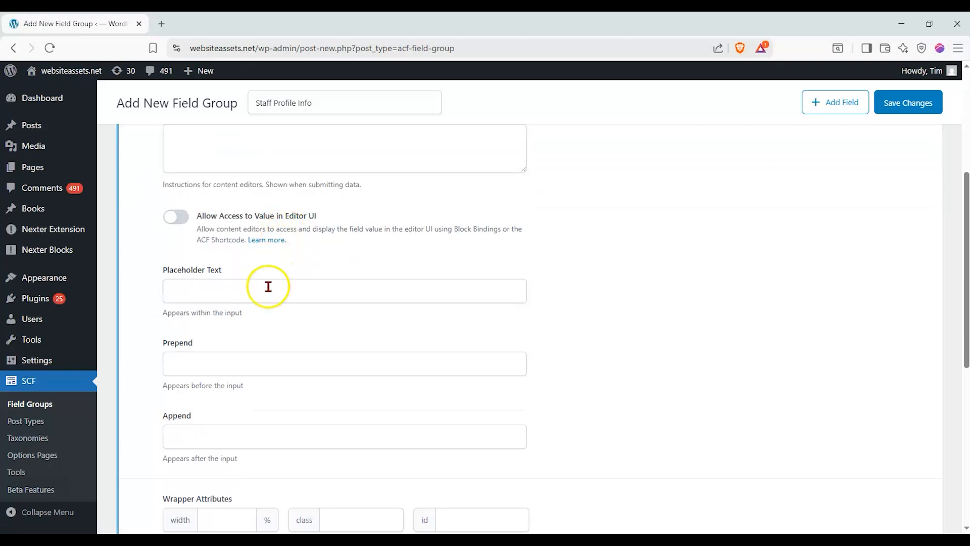
pyautogui.scroll(-1, 268, 287)
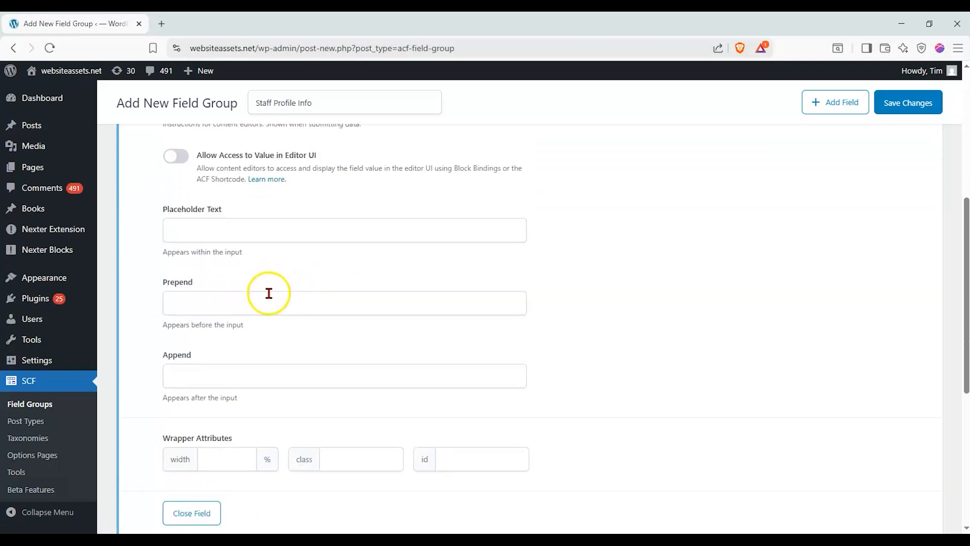
pyautogui.scroll(-1, 268, 293)
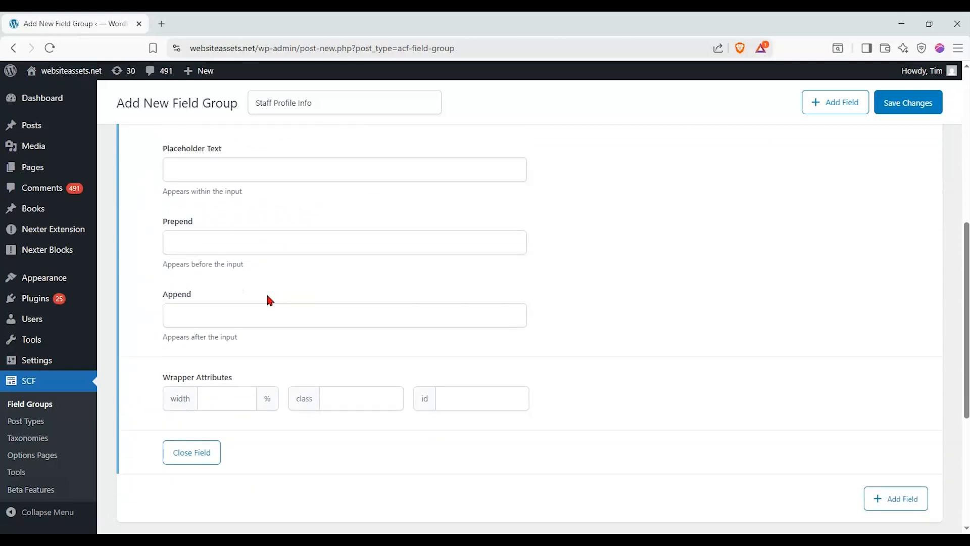
pyautogui.scroll(3, 268, 299)
pyautogui.scroll(-2, 268, 299)
pyautogui.scroll(-1, 268, 295)
pyautogui.scroll(3, 267, 295)
# Try Conditional Logic rules and a second rule group, then switch it off and return to General
pyautogui.click(357, 203)
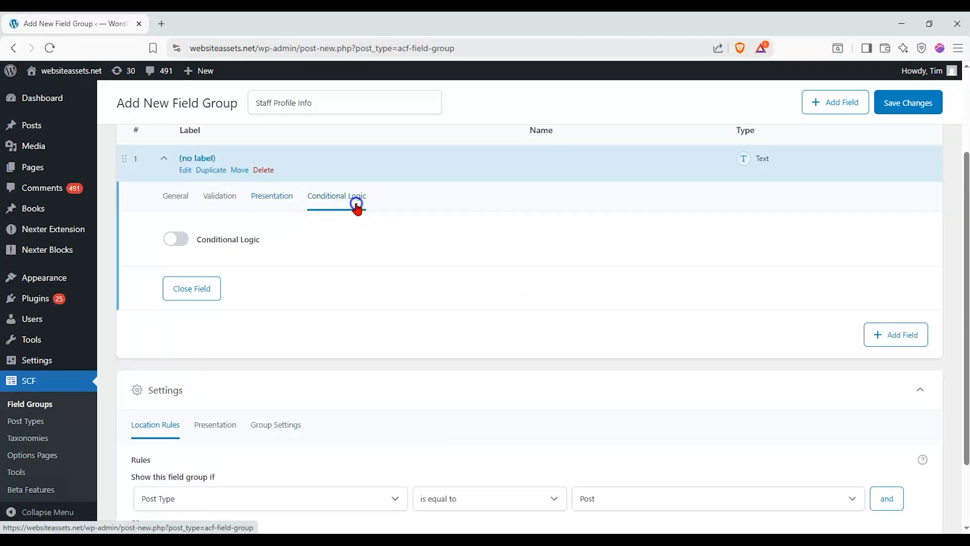
pyautogui.click(177, 239)
pyautogui.click(266, 311)
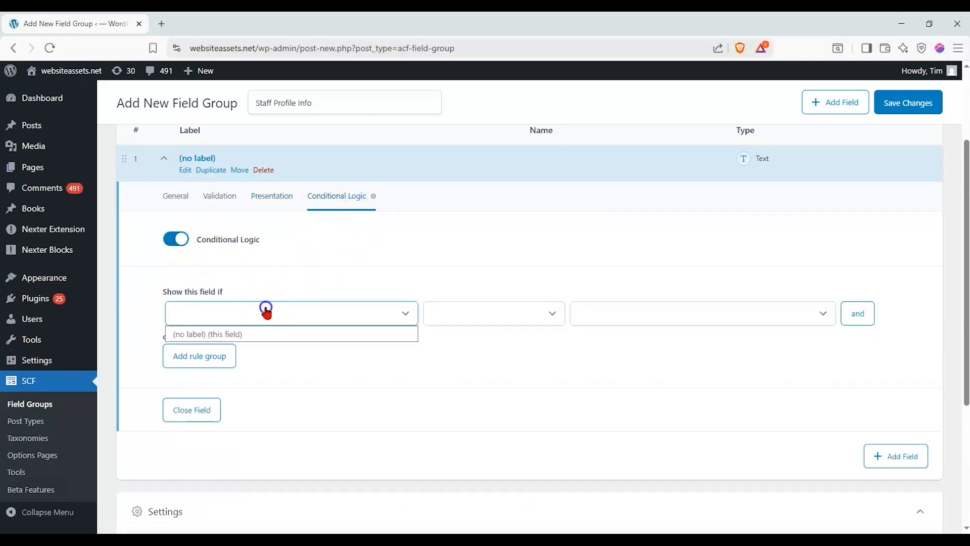
pyautogui.click(266, 310)
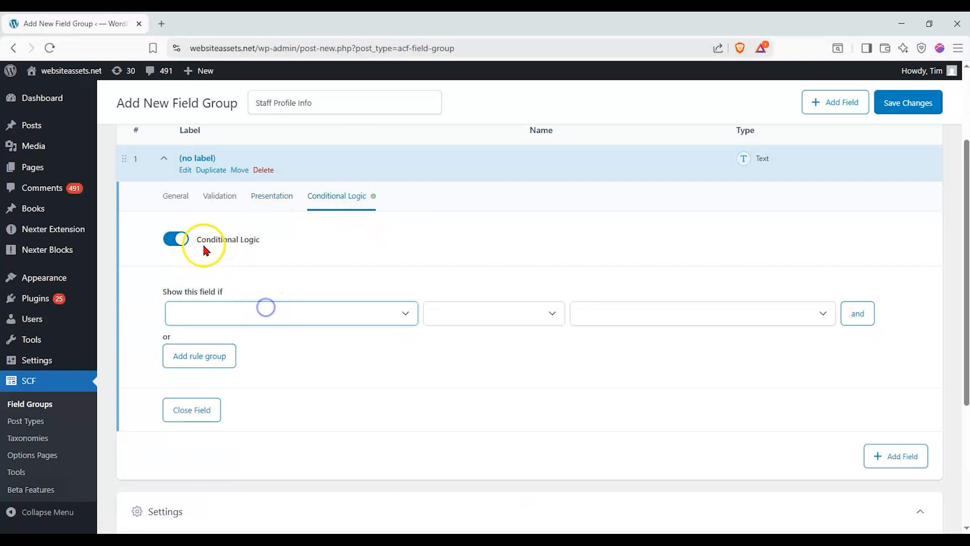
pyautogui.click(178, 239)
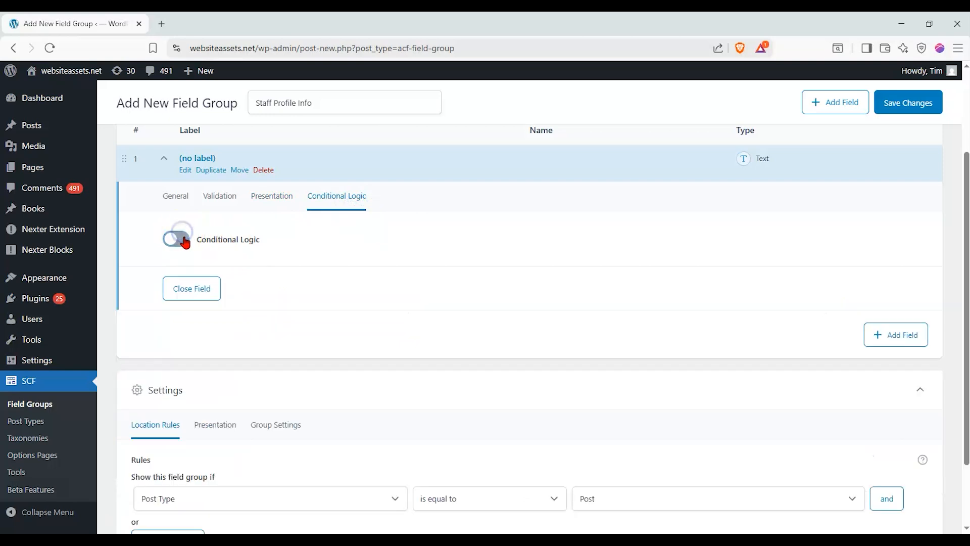
pyautogui.click(185, 241)
pyautogui.click(260, 313)
pyautogui.click(260, 335)
pyautogui.click(524, 323)
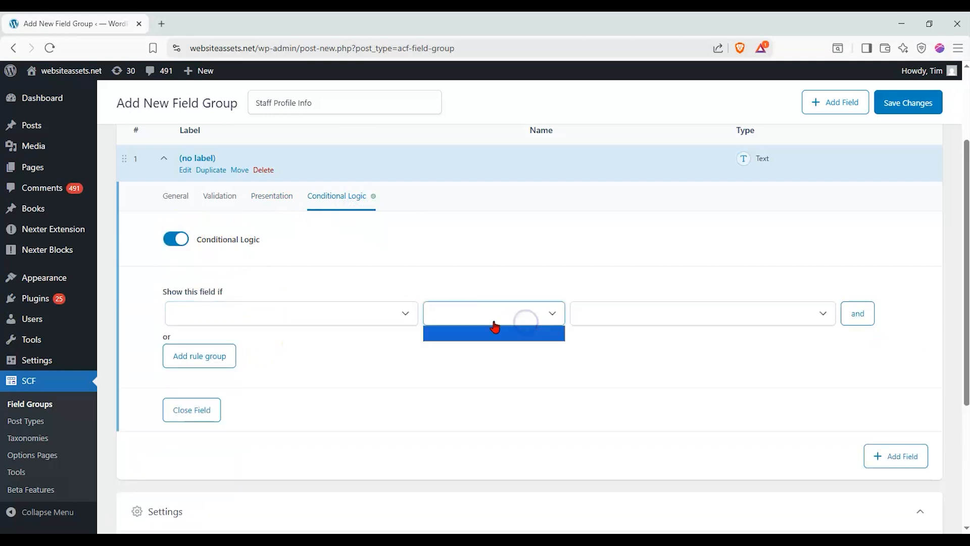
pyautogui.click(338, 314)
pyautogui.click(338, 314)
pyautogui.click(217, 363)
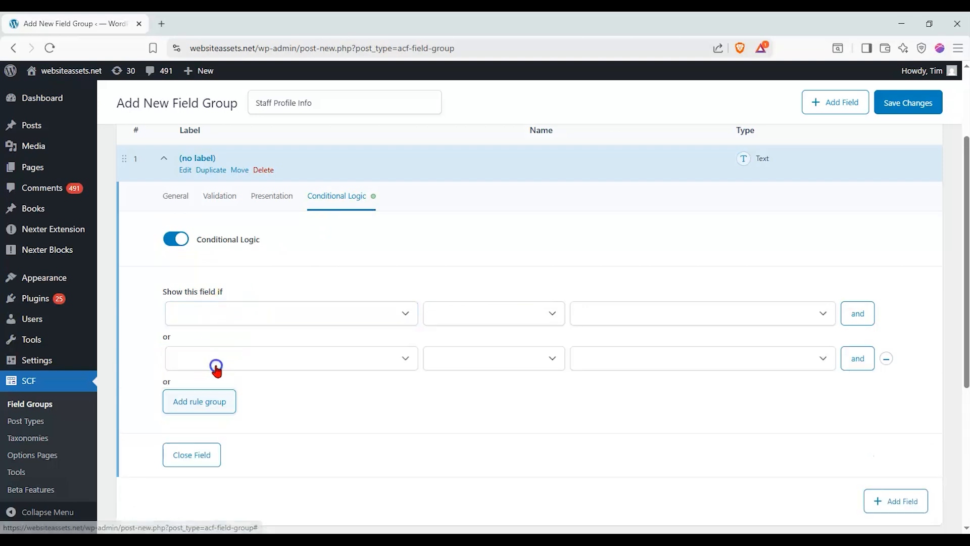
pyautogui.click(178, 241)
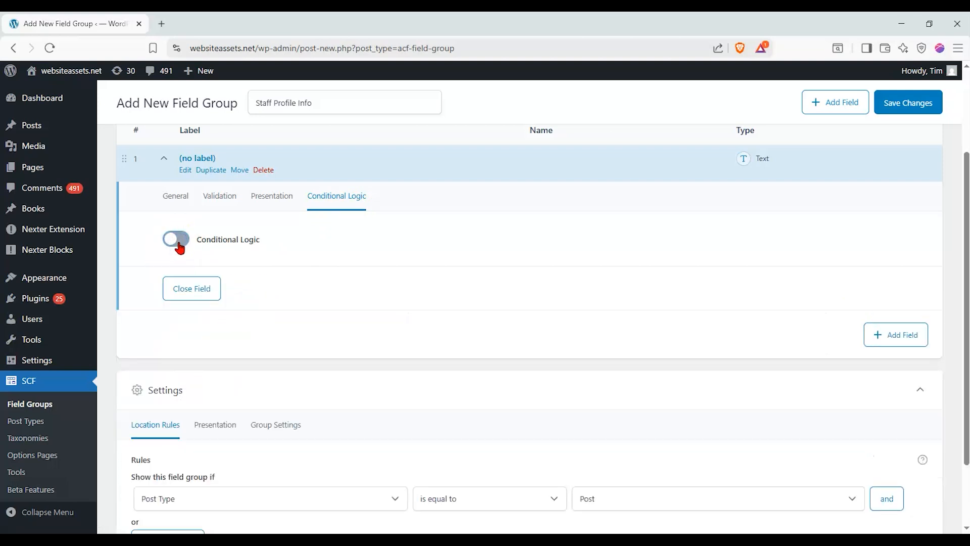
pyautogui.click(177, 196)
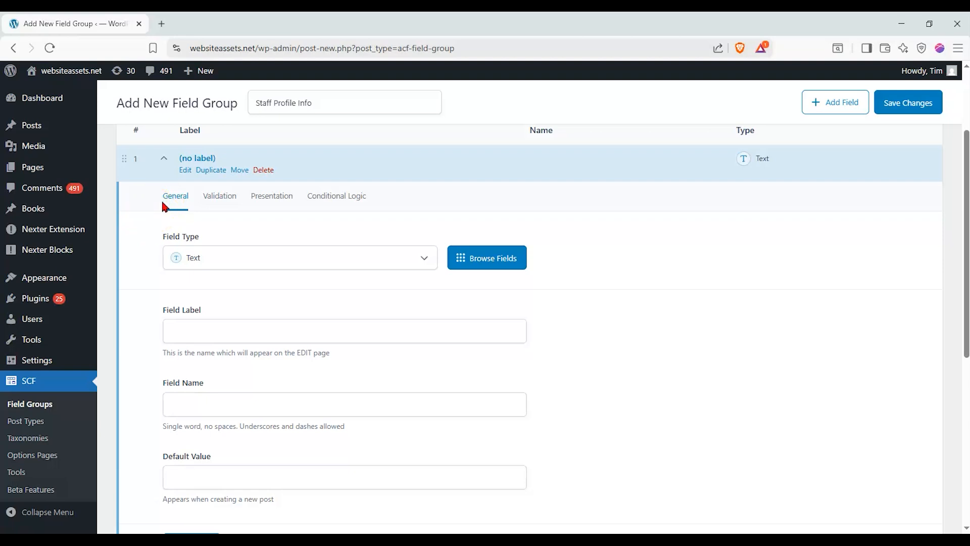
# Keep the first field's type as Text and give it the label 'Job Title'
pyautogui.scroll(-1, 163, 203)
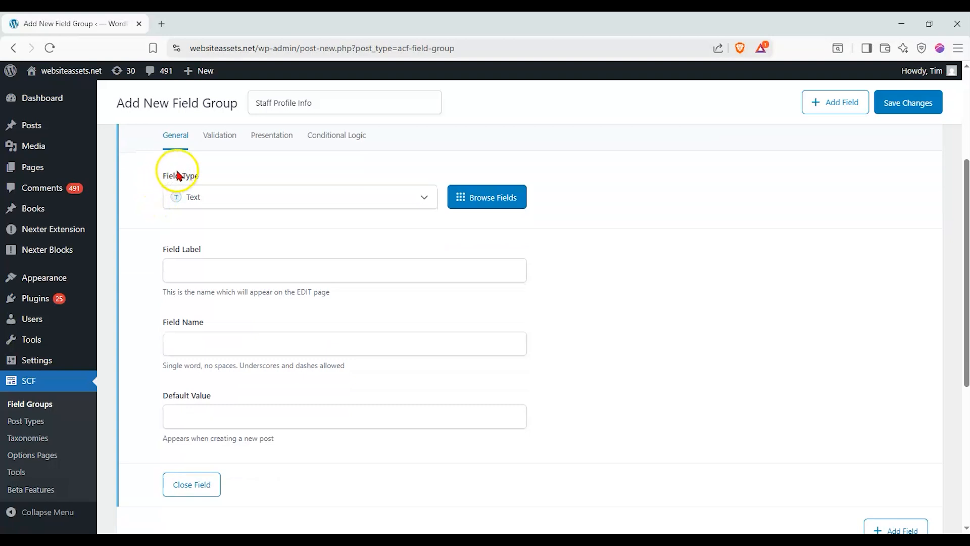
pyautogui.click(239, 201)
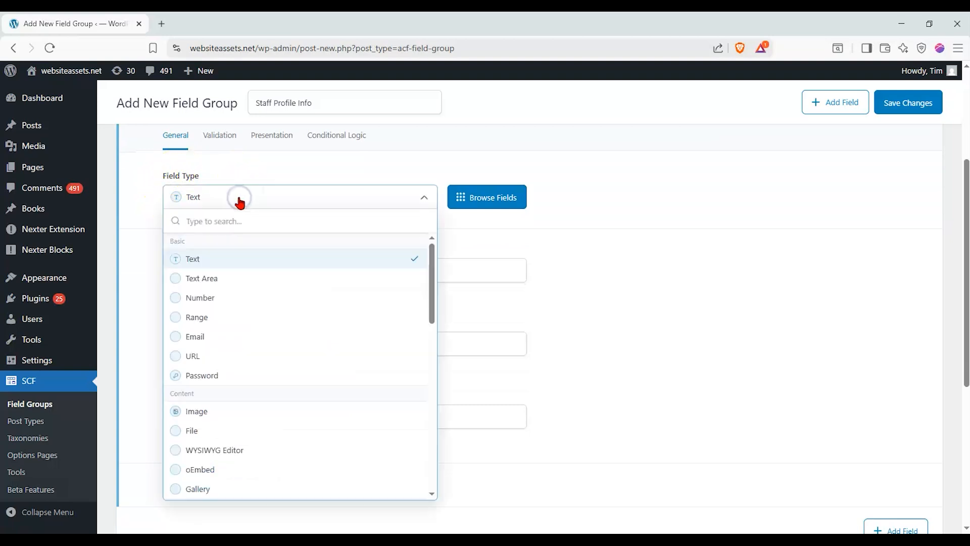
pyautogui.moveTo(429, 264)
pyautogui.mouseDown()
pyautogui.moveTo(435, 341)
pyautogui.moveTo(421, 444)
pyautogui.moveTo(437, 261)
pyautogui.mouseUp()
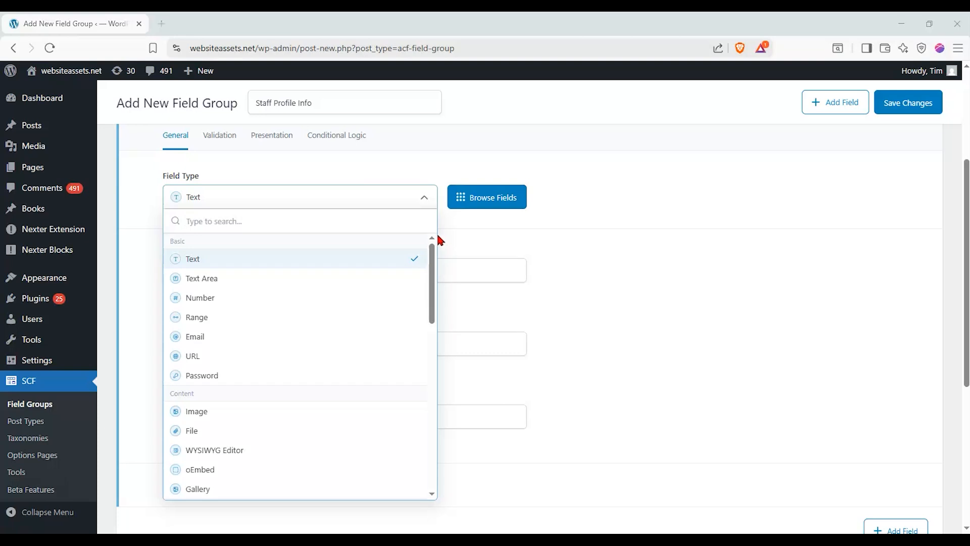
pyautogui.click(195, 259)
pyautogui.click(195, 262)
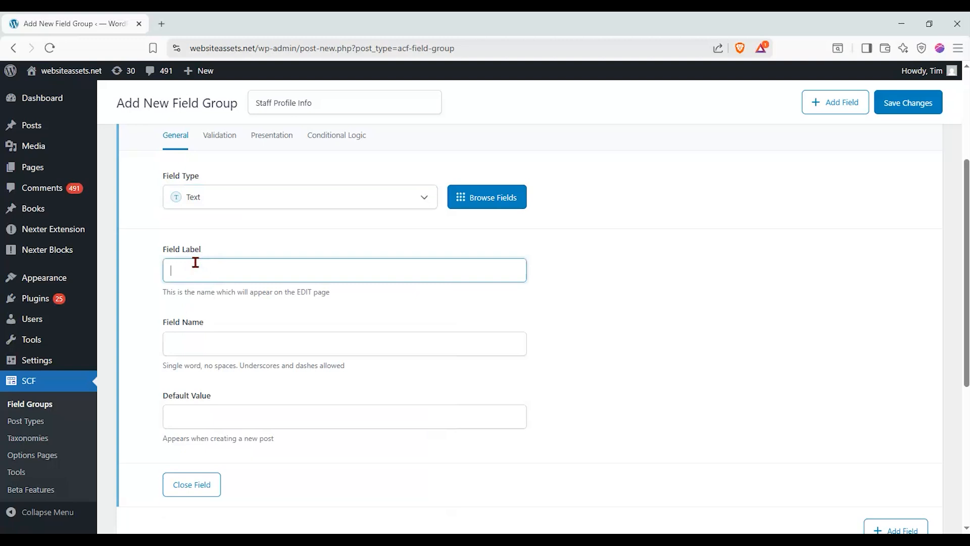
pyautogui.write('Job tTitle')
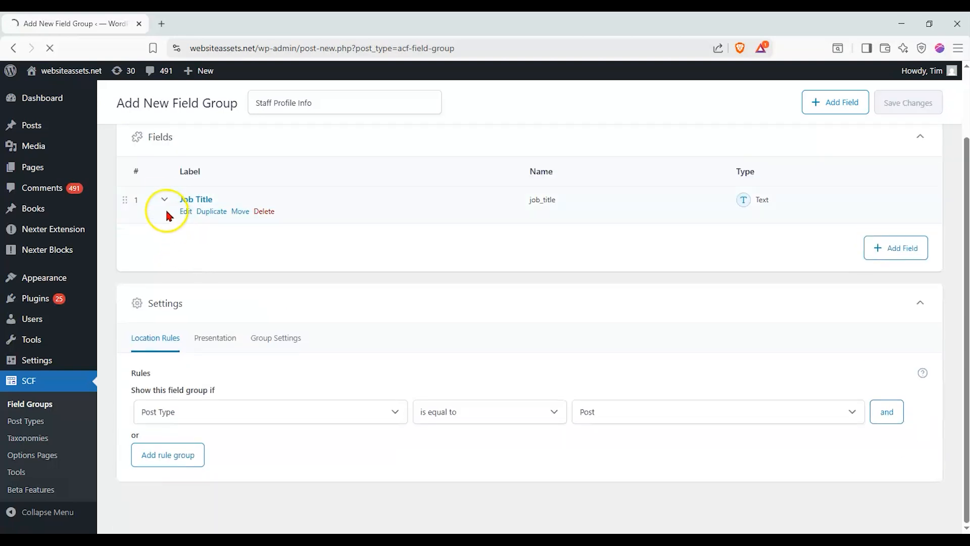
# Expand the Job Title field and auto-fill its field name job_title from the label
pyautogui.click(166, 207)
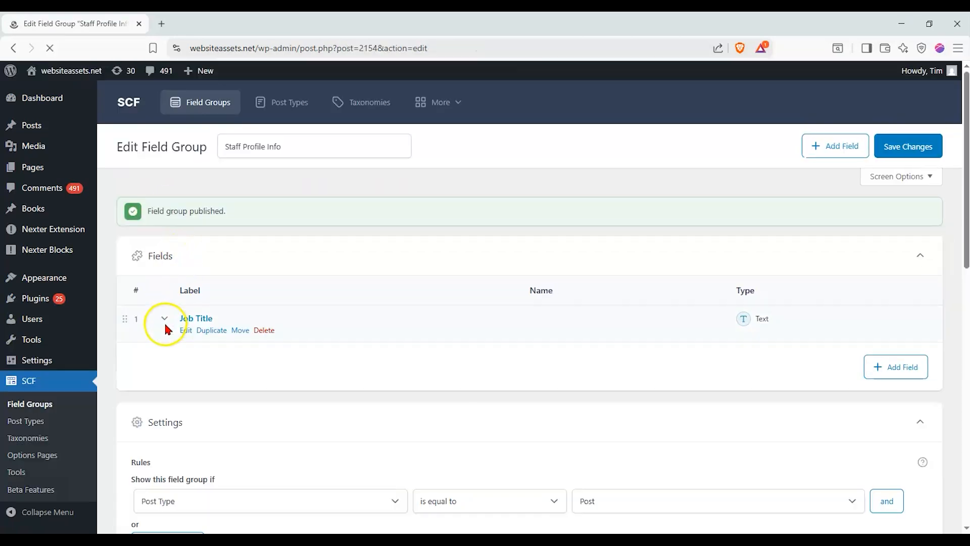
pyautogui.click(164, 320)
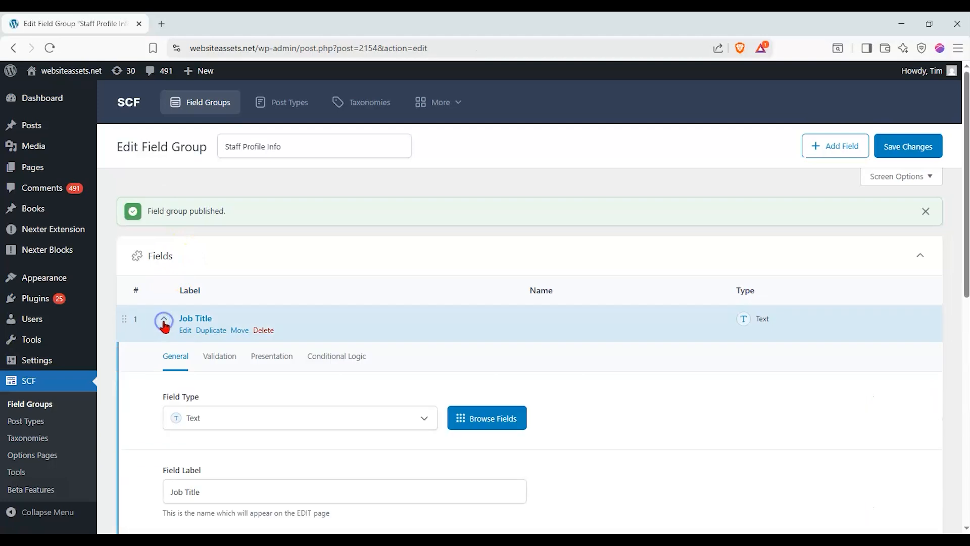
pyautogui.scroll(-4, 165, 326)
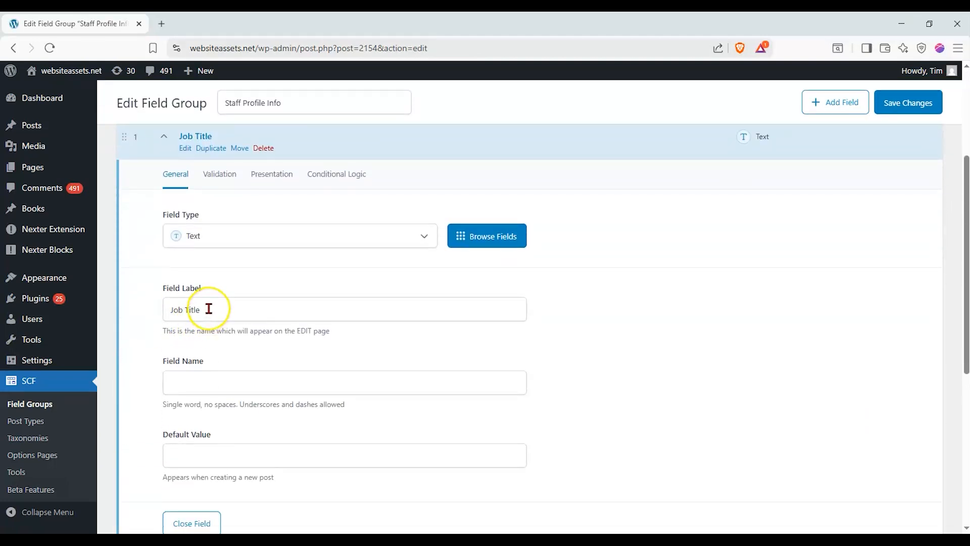
pyautogui.moveTo(216, 309); pyautogui.dragTo(152, 309)
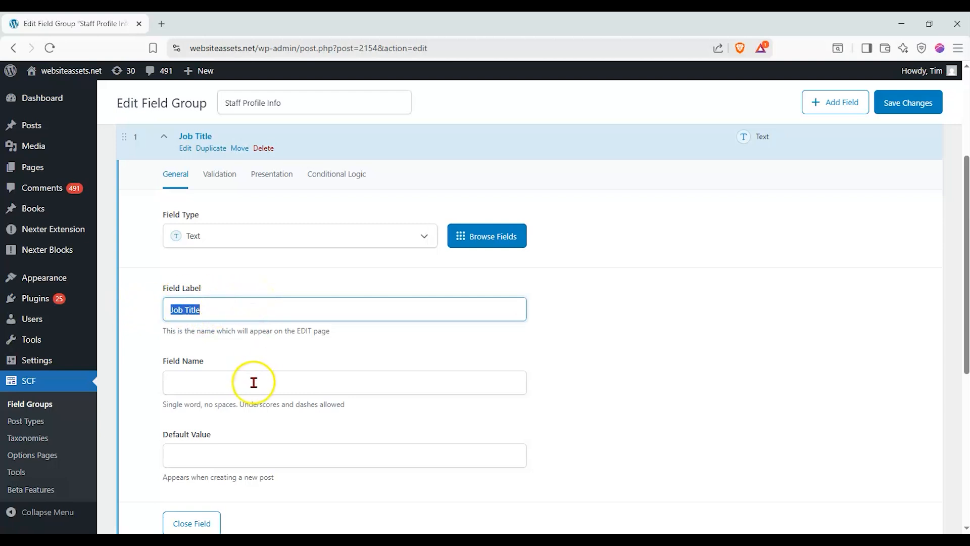
pyautogui.click(201, 374)
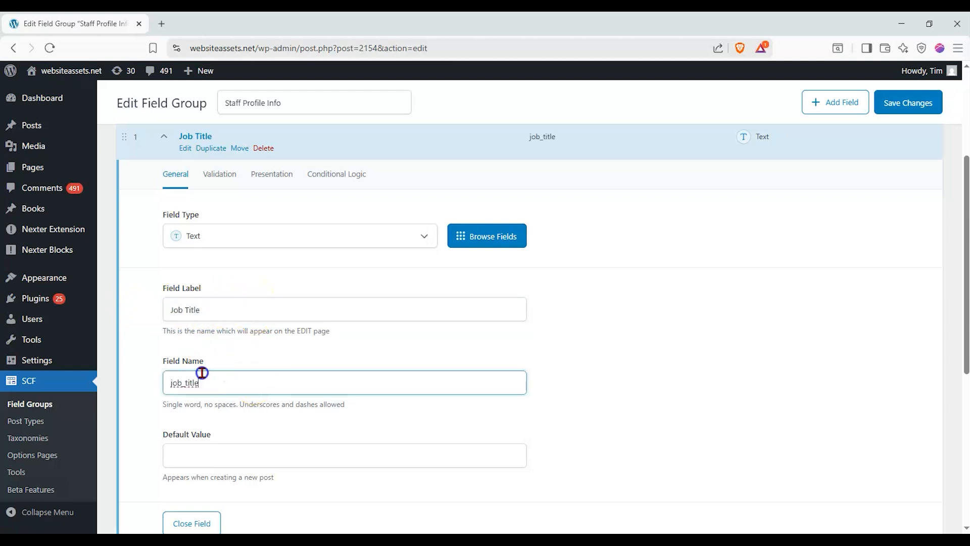
pyautogui.click(226, 313)
pyautogui.moveTo(225, 310); pyautogui.dragTo(156, 310)
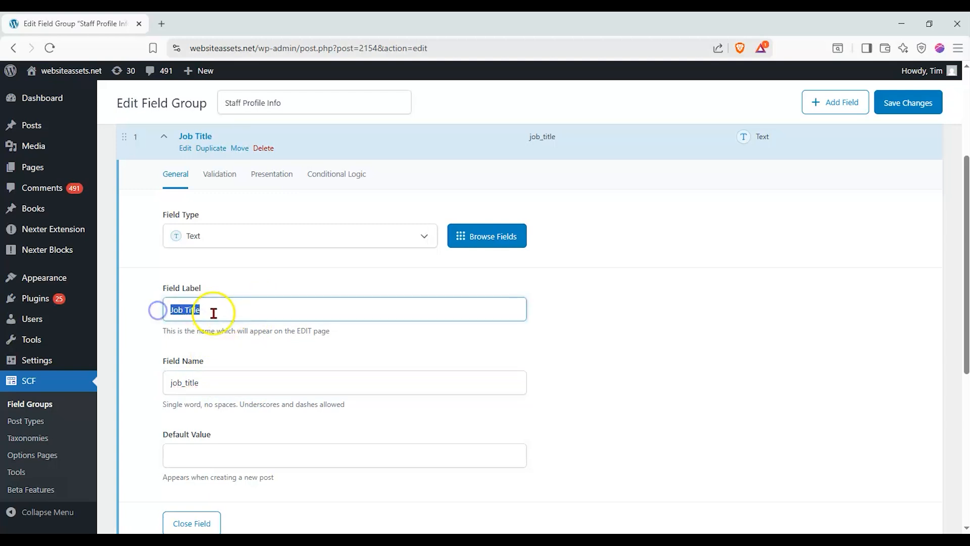
# Check the field name, leave Default Value empty, and collapse the Job Title field
pyautogui.click(220, 384)
pyautogui.scroll(-1, 221, 384)
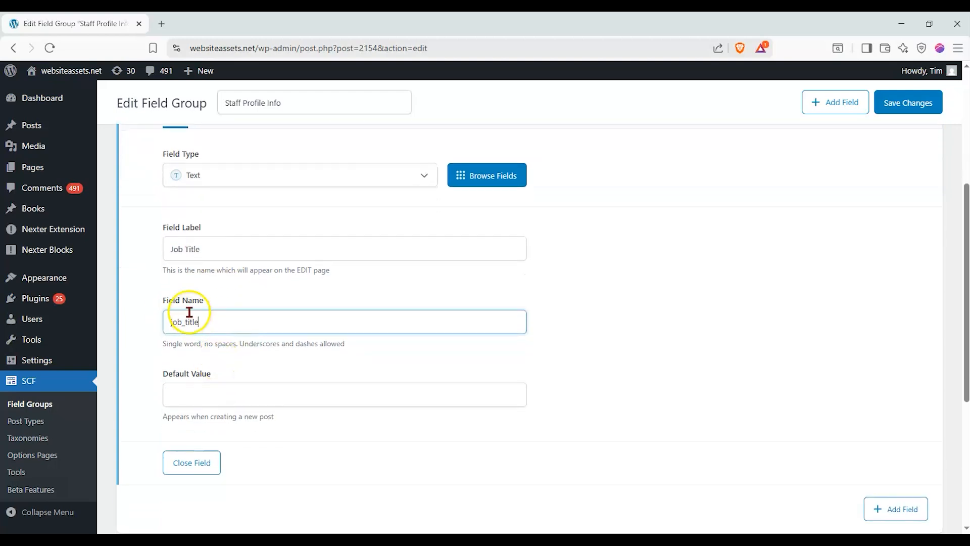
pyautogui.moveTo(172, 326)
pyautogui.mouseDown()
pyautogui.moveTo(187, 328)
pyautogui.moveTo(176, 328)
pyautogui.mouseUp()
pyautogui.click(175, 328)
pyautogui.click(174, 327)
pyautogui.click(229, 396)
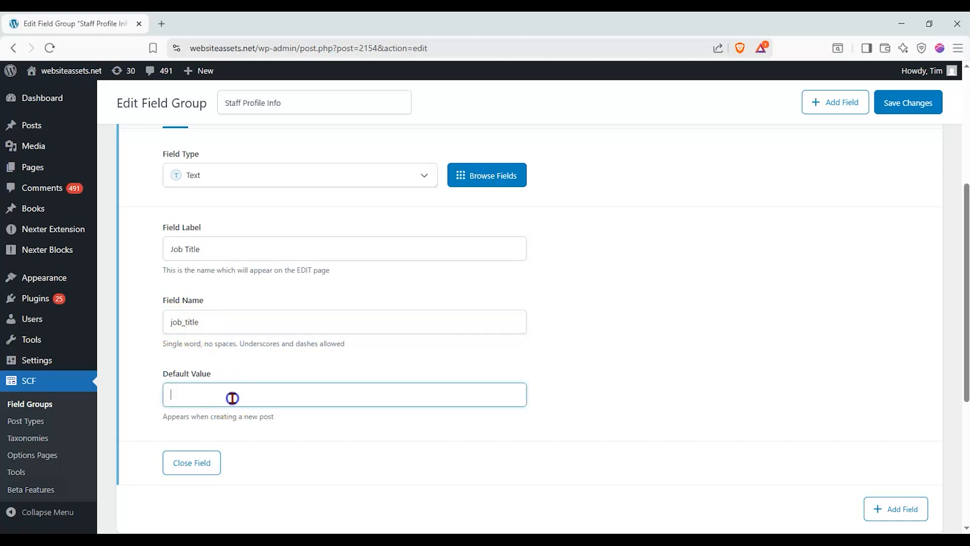
pyautogui.click(233, 355)
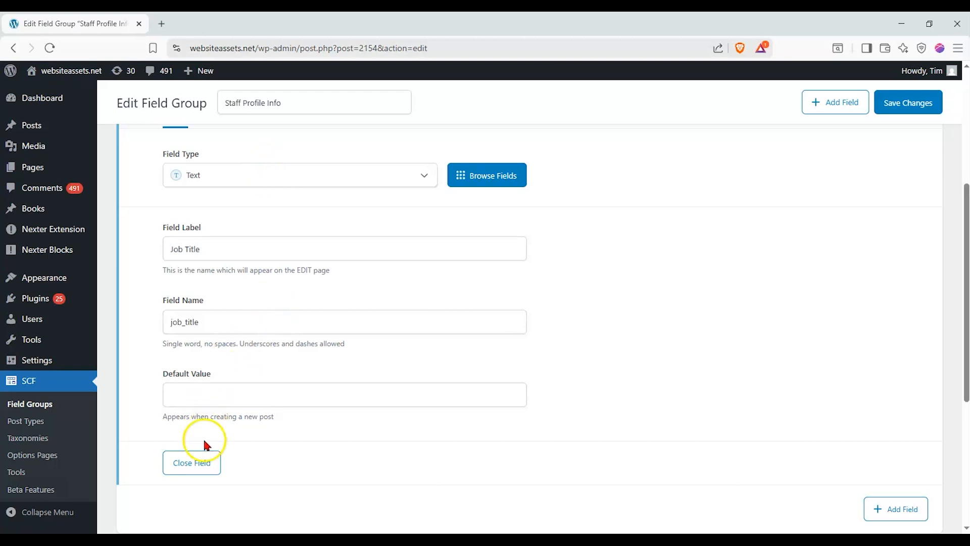
pyautogui.click(198, 459)
pyautogui.scroll(1, 304, 307)
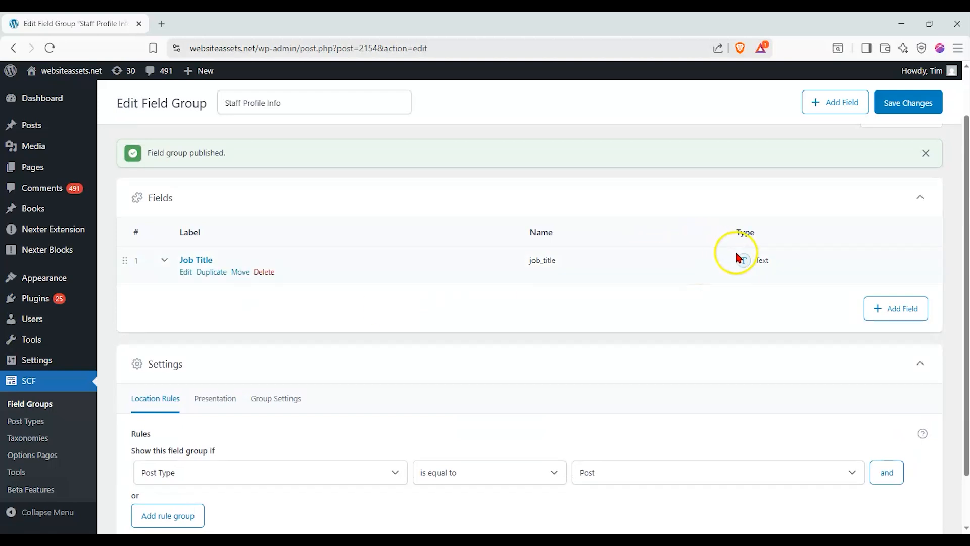
# Add a second Image field labelled 'Staff Headshot', auto-naming it staff_headshot
pyautogui.click(879, 310)
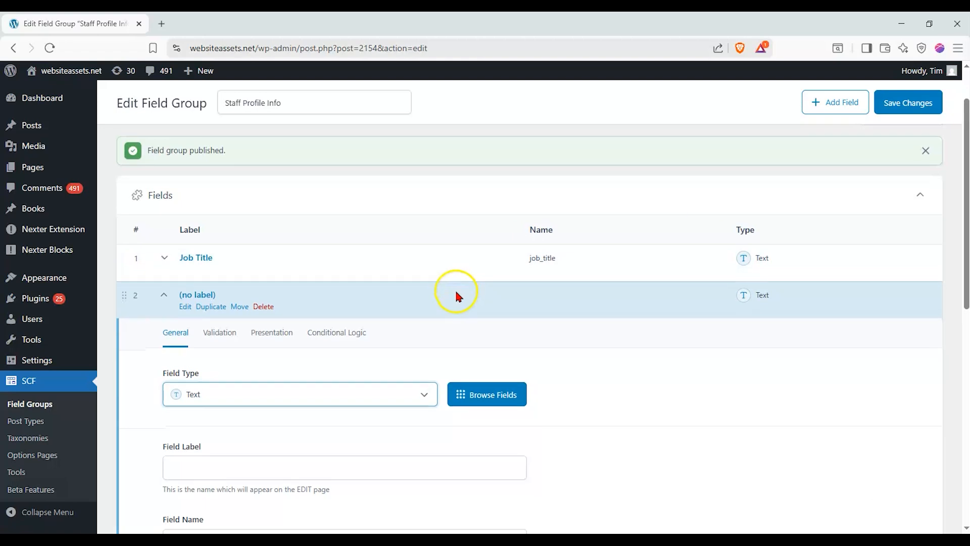
pyautogui.scroll(-2, 455, 289)
pyautogui.click(349, 286)
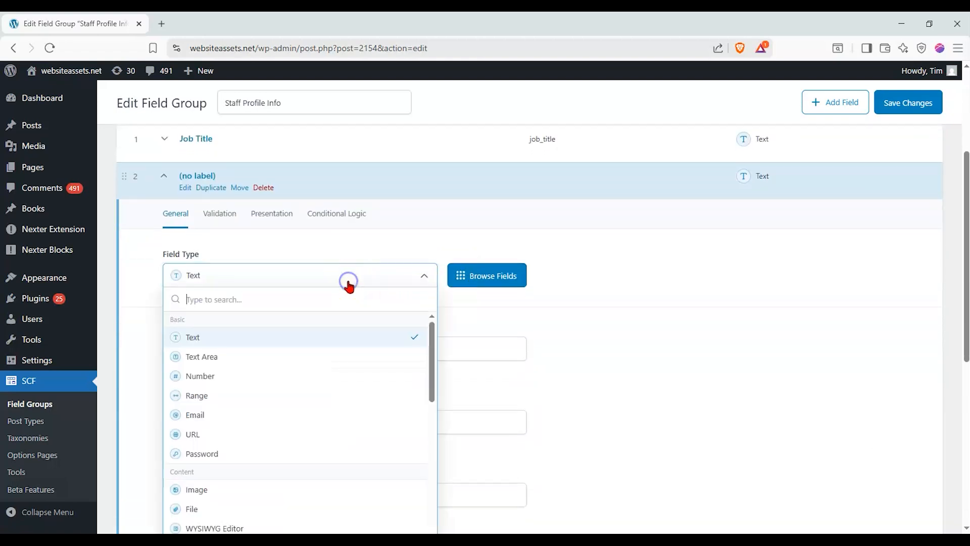
pyautogui.scroll(-1, 298, 374)
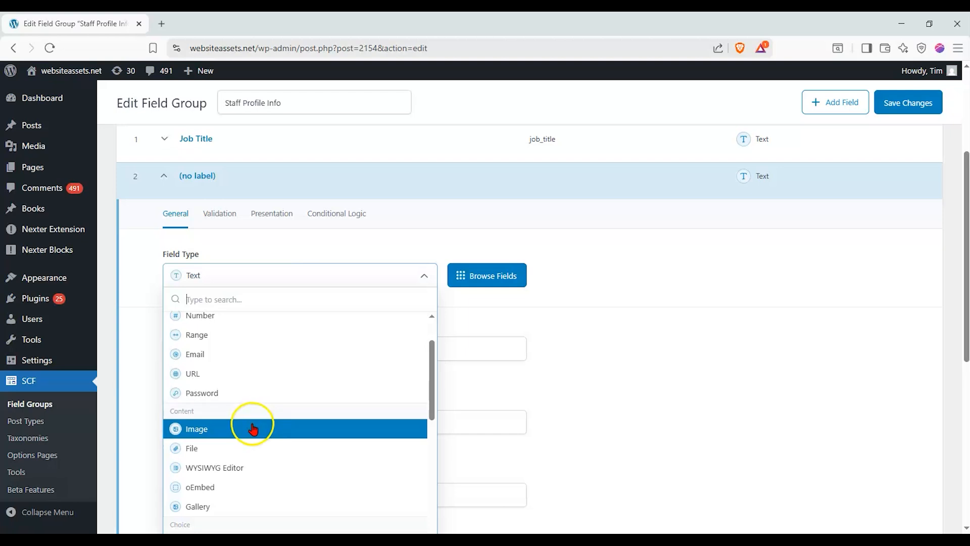
pyautogui.click(253, 428)
pyautogui.click(249, 347)
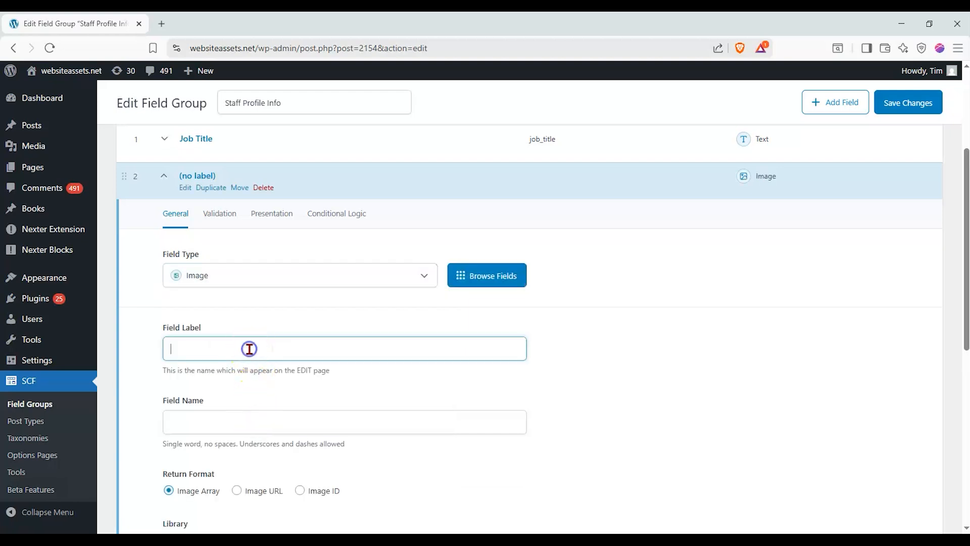
pyautogui.scroll(-2, 256, 285)
pyautogui.scroll(-1, 257, 286)
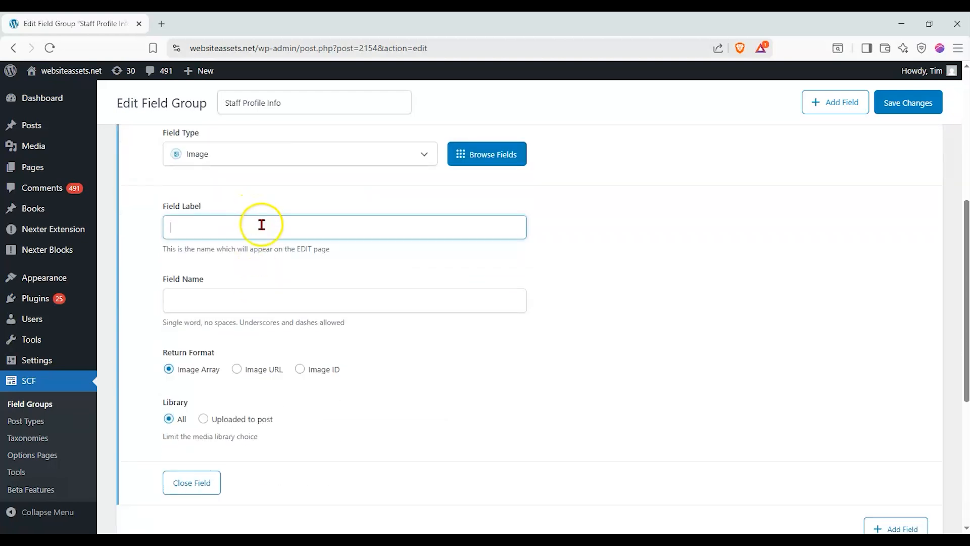
pyautogui.write('Staff Headshot')
pyautogui.click(280, 252)
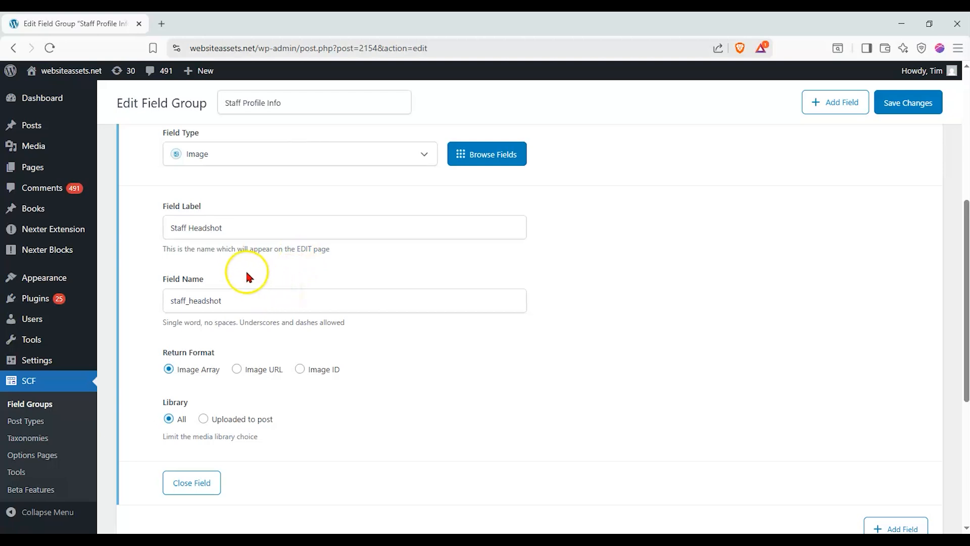
pyautogui.click(242, 289)
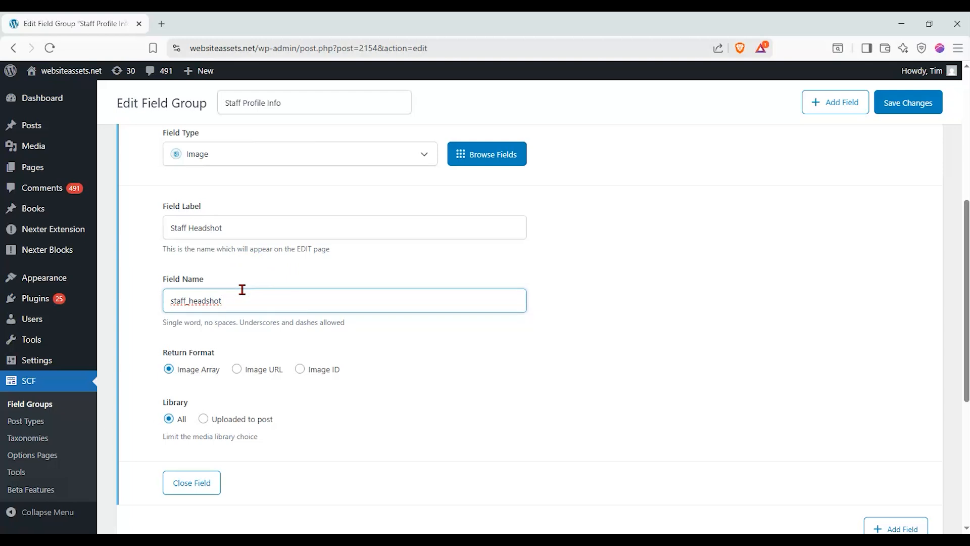
# Try the Image ID and Image URL return formats, then leave it as Image Array
pyautogui.scroll(-1, 242, 290)
pyautogui.click(333, 309)
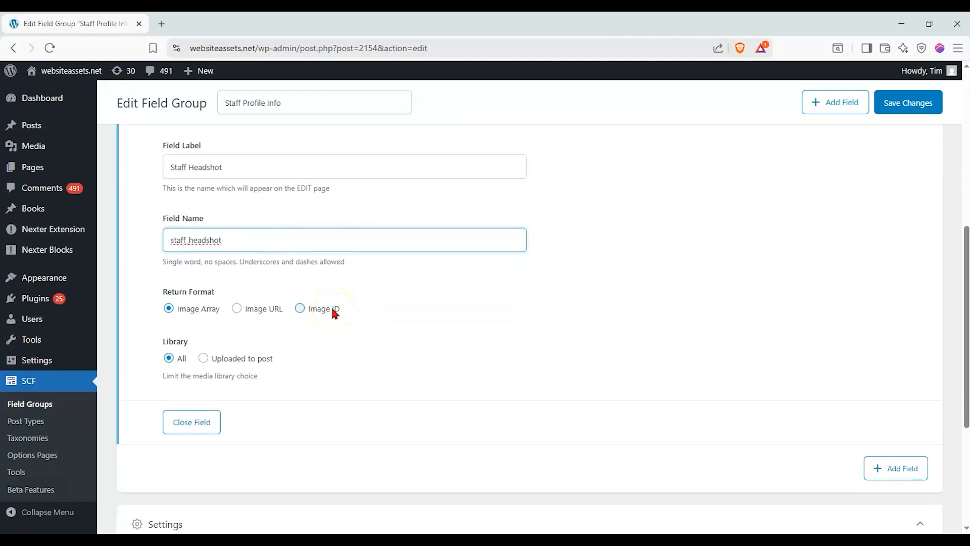
pyautogui.scroll(1, 338, 294)
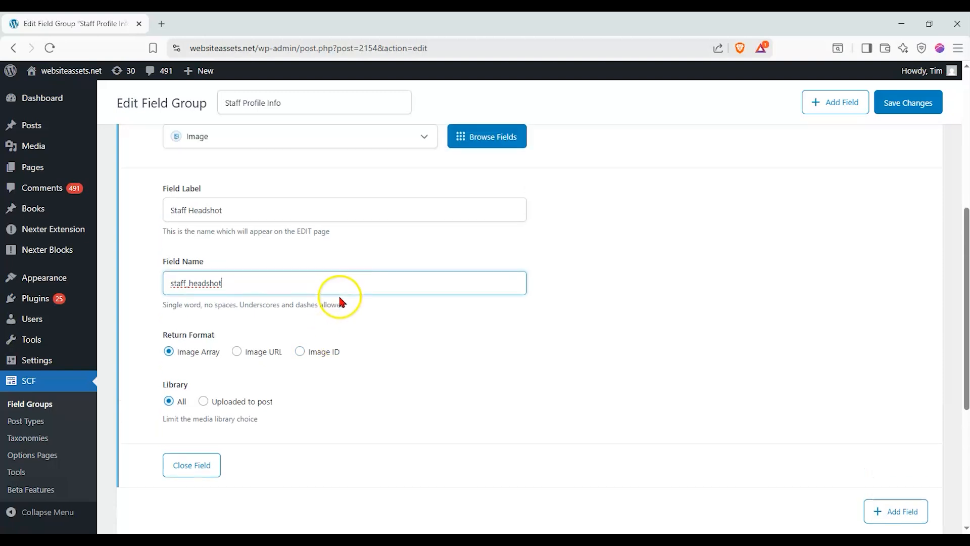
pyautogui.click(300, 370)
pyautogui.click(239, 370)
pyautogui.click(202, 369)
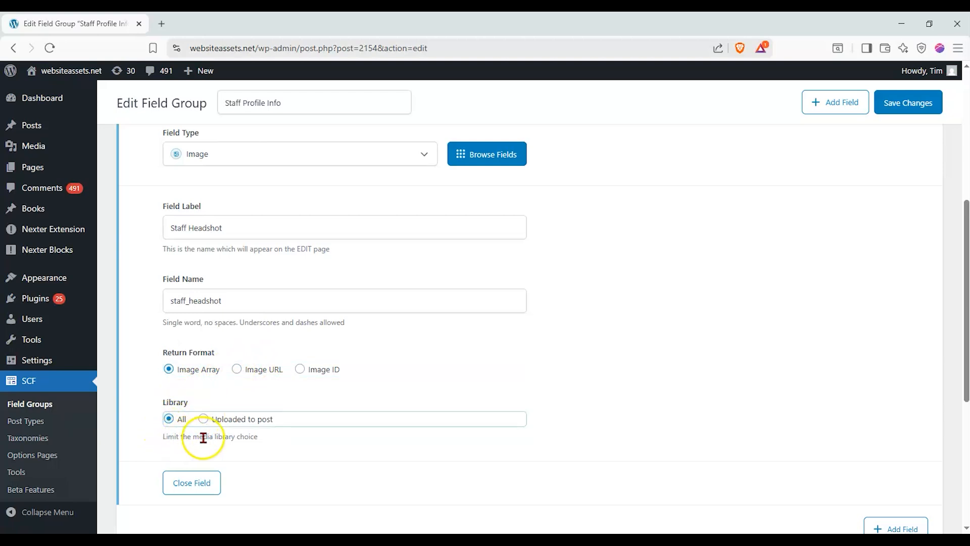
pyautogui.moveTo(258, 437); pyautogui.dragTo(158, 438)
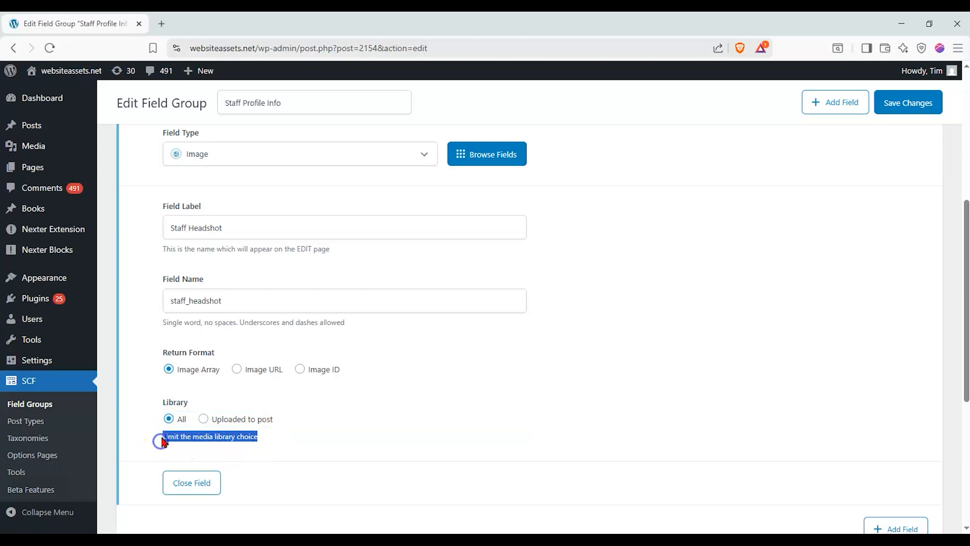
pyautogui.click(160, 438)
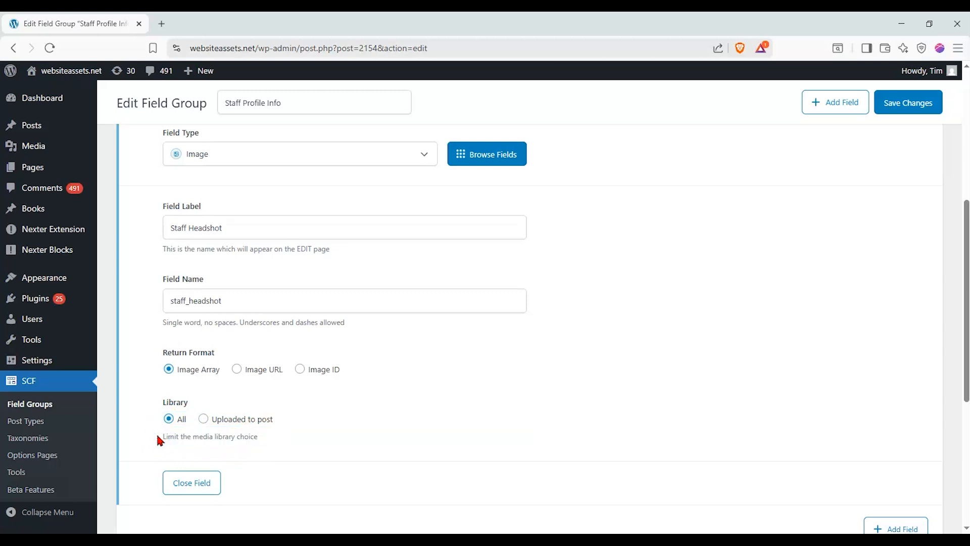
# Collapse the Staff Headshot field and save the Staff Profile Info group
pyautogui.scroll(1, 157, 432)
pyautogui.moveTo(57, 150)
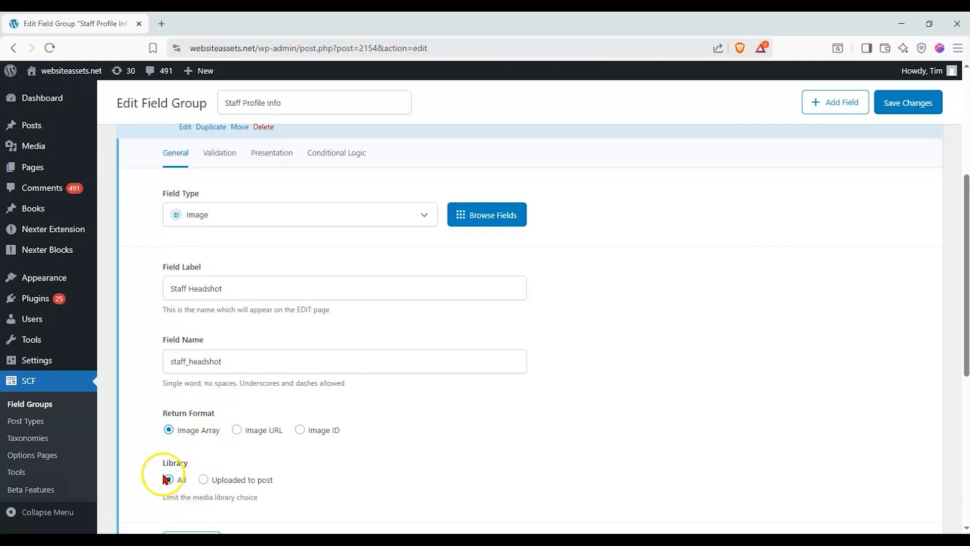
pyautogui.scroll(1, 166, 479)
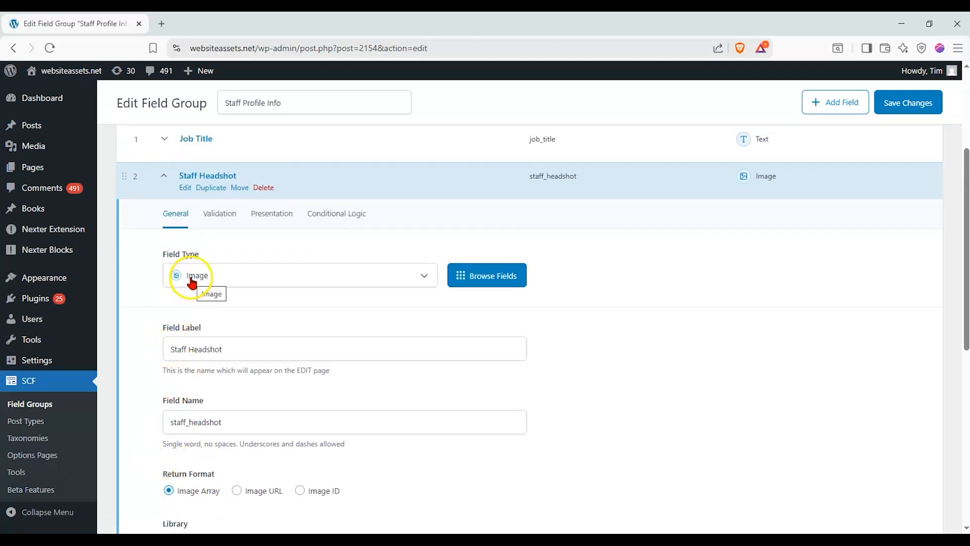
pyautogui.click(164, 175)
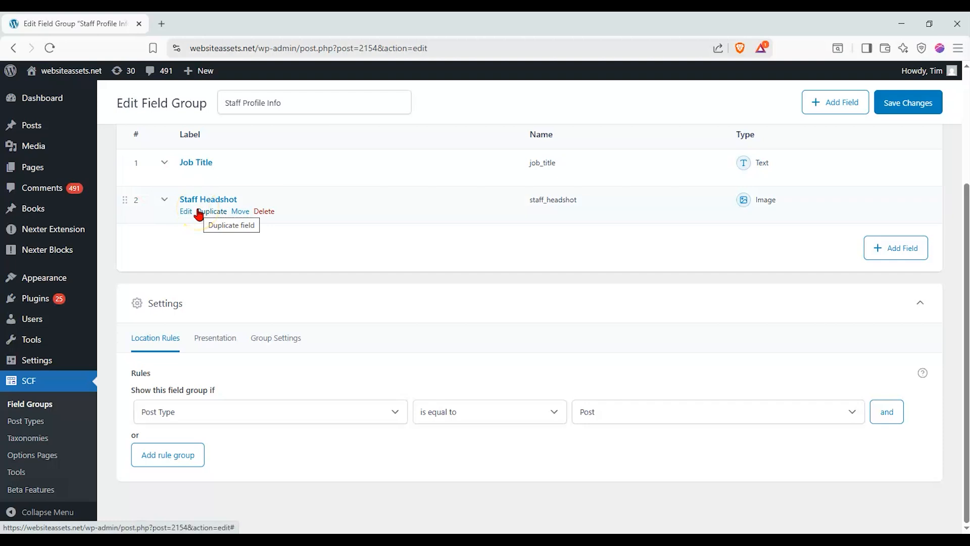
pyautogui.click(894, 102)
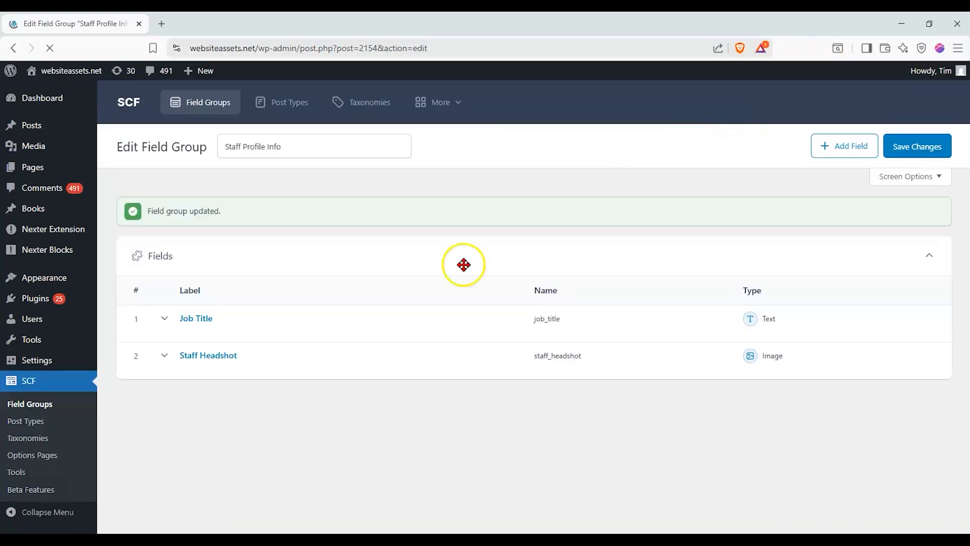
# Add a third field and set its type to URL
pyautogui.scroll(-1, 234, 342)
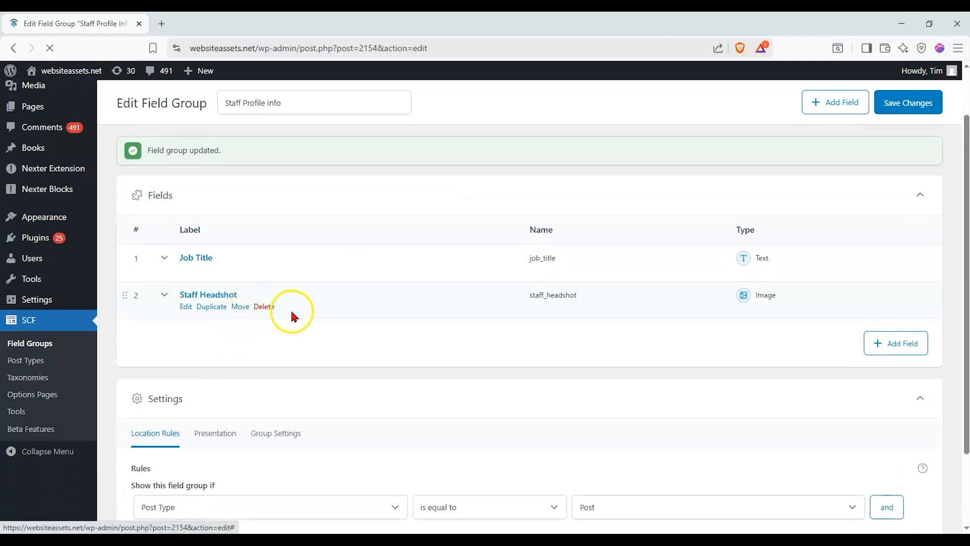
pyautogui.click(895, 344)
pyautogui.scroll(-1, 281, 309)
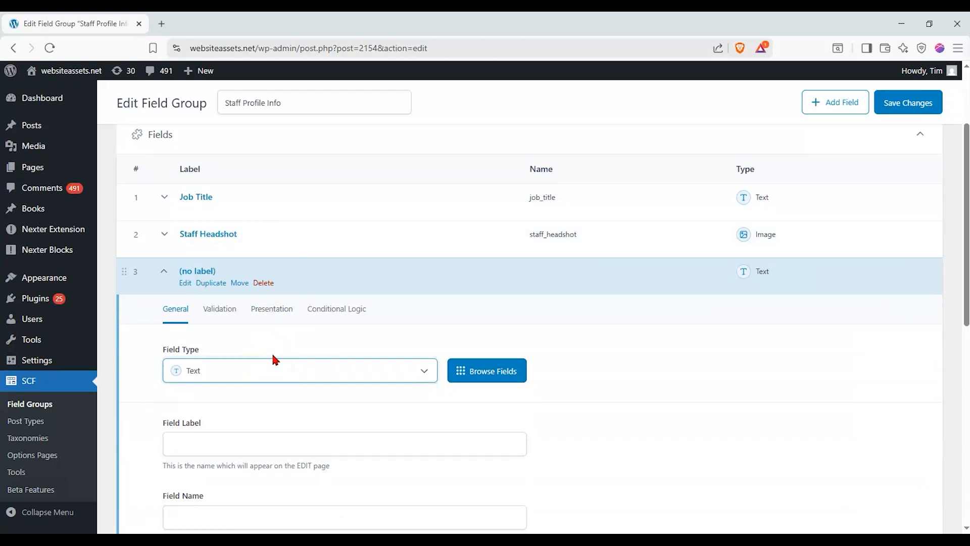
pyautogui.click(273, 371)
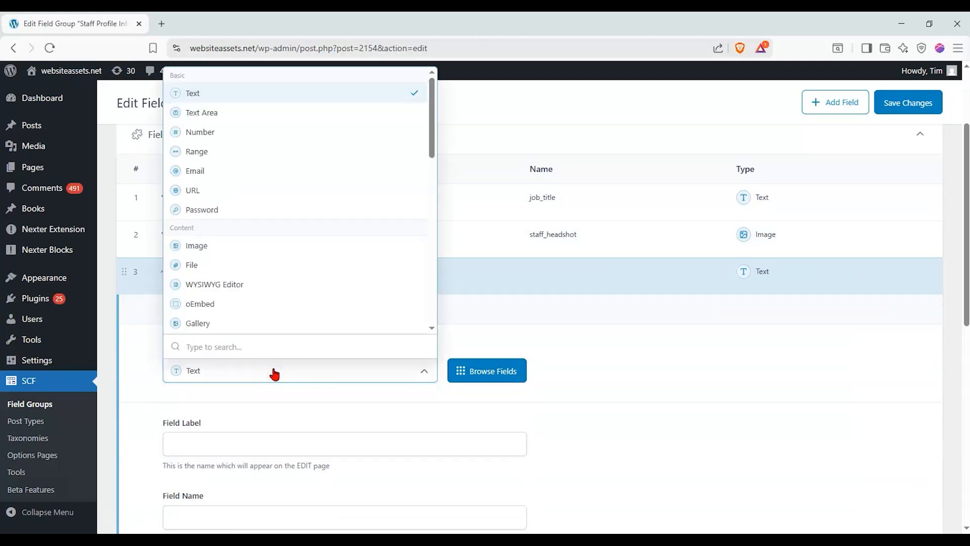
pyautogui.click(257, 189)
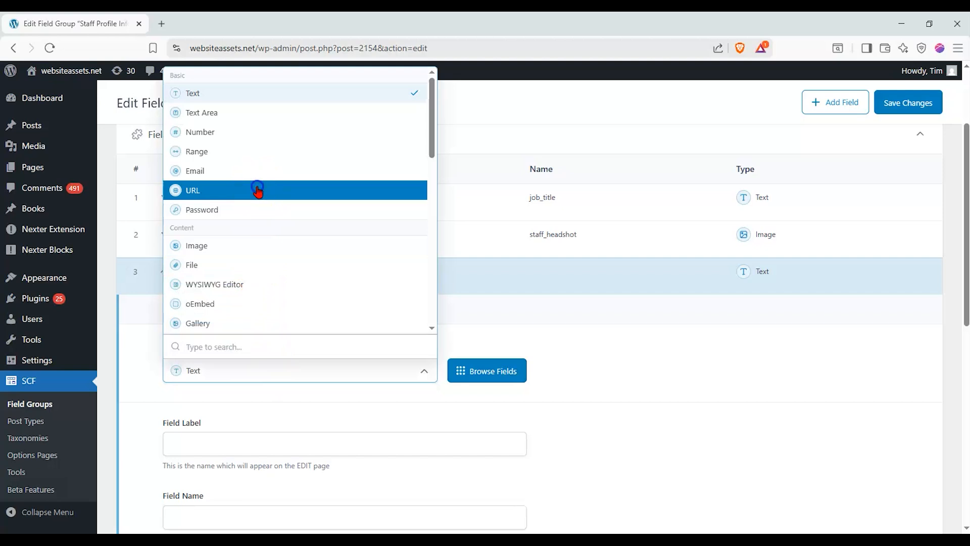
# Label it 'Portfolio Link', auto-fill the name portfolio_link, and collapse the field
pyautogui.scroll(-2, 134, 428)
pyautogui.click(212, 326)
pyautogui.write('Portfolio Link')
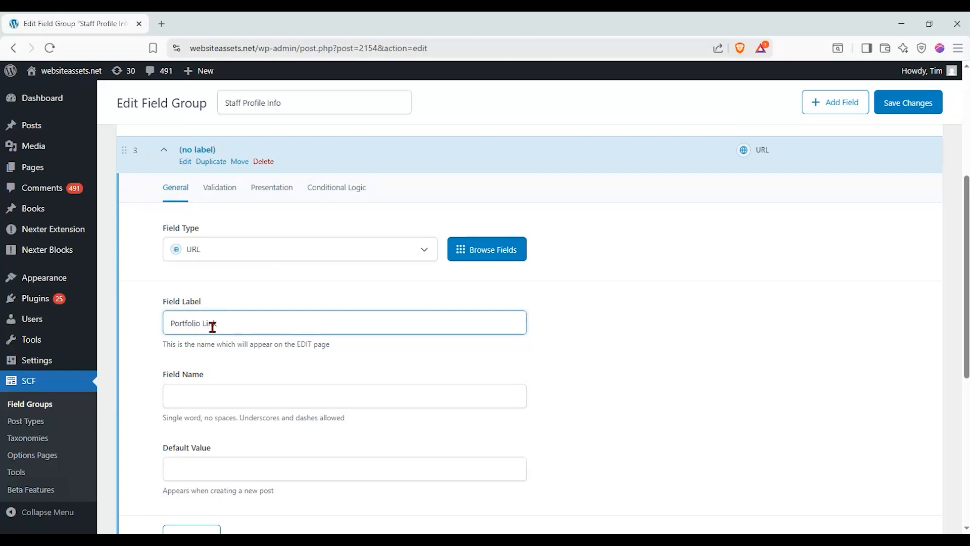
pyautogui.click(204, 386)
pyautogui.click(170, 361)
pyautogui.scroll(-1, 88, 361)
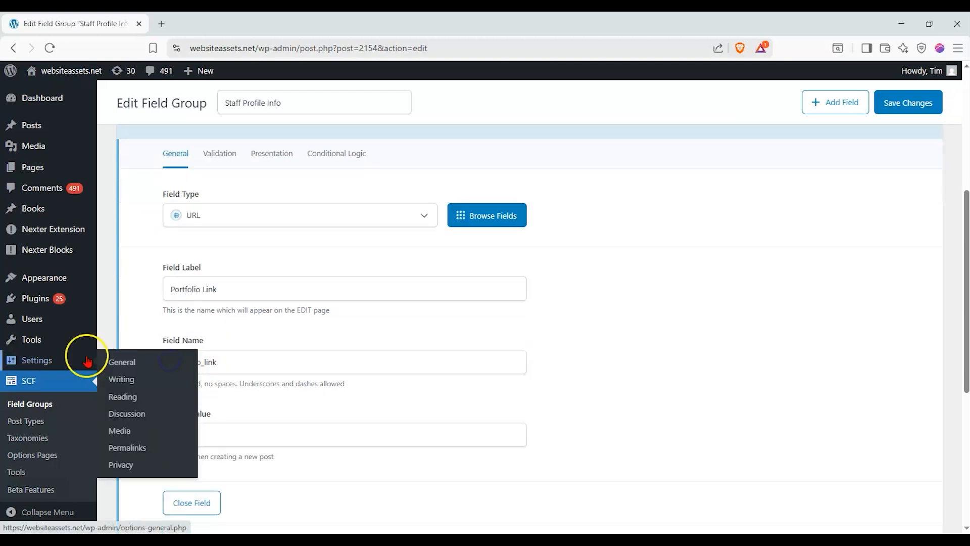
pyautogui.scroll(1, 297, 345)
pyautogui.scroll(-2, 297, 344)
pyautogui.scroll(2, 297, 342)
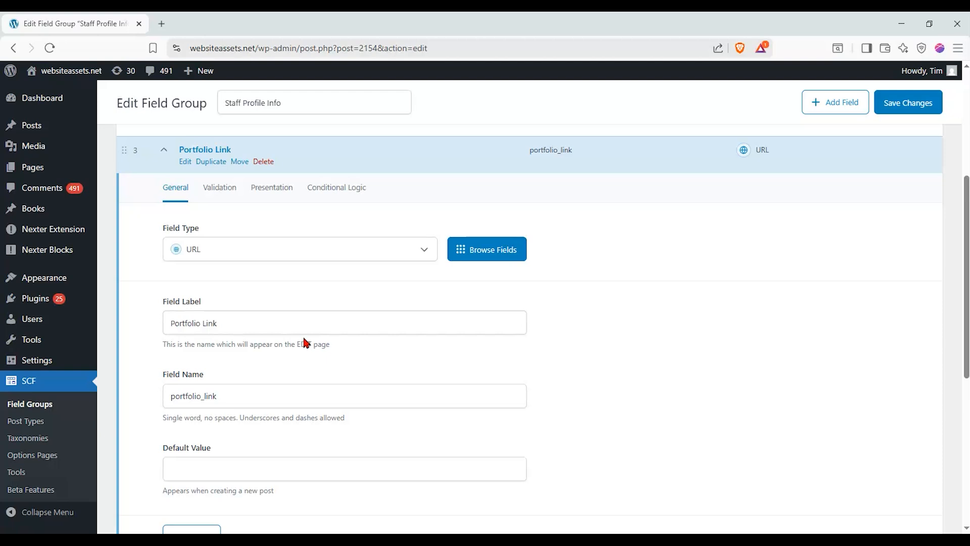
pyautogui.scroll(-1, 298, 333)
pyautogui.scroll(1, 297, 332)
pyautogui.click(164, 154)
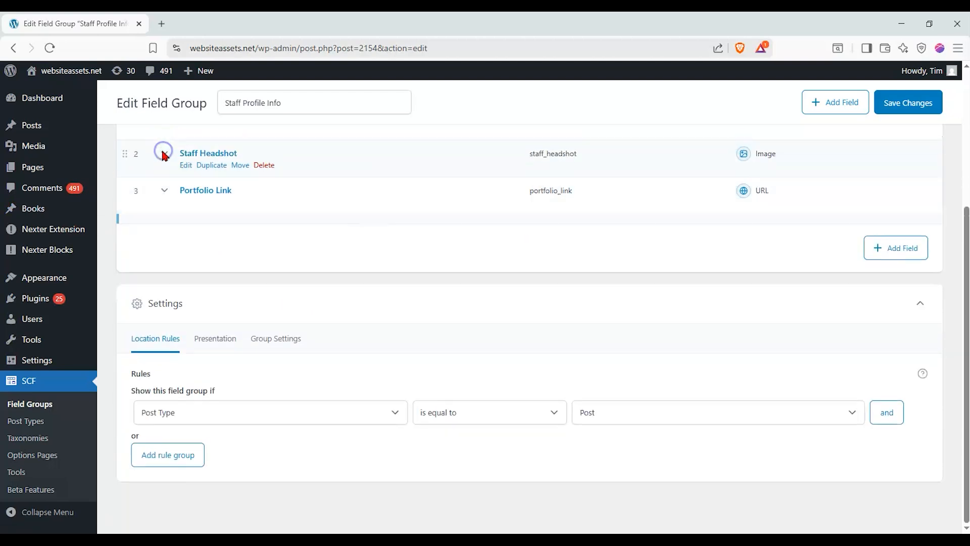
# Add a fourth field and set its type to WYSIWYG Editor
pyautogui.click(872, 255)
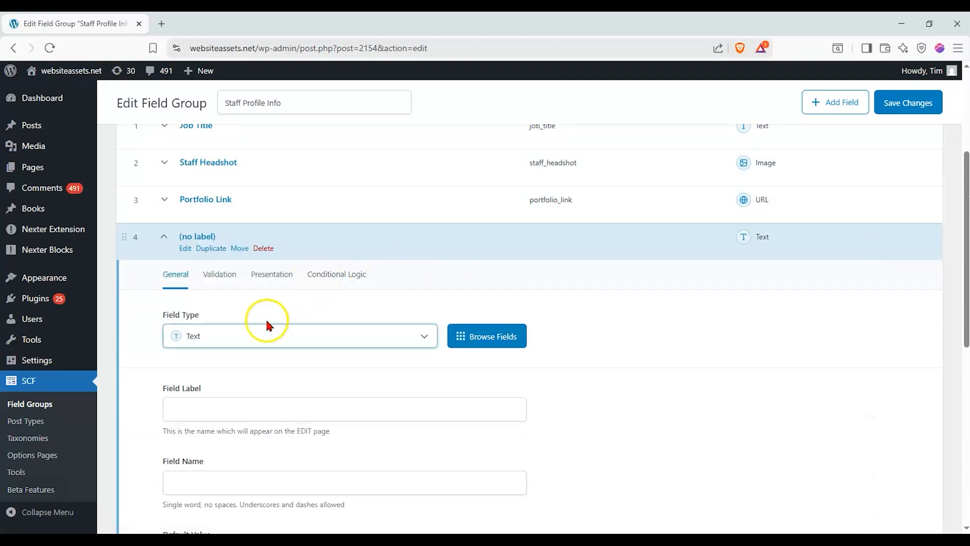
pyautogui.click(267, 337)
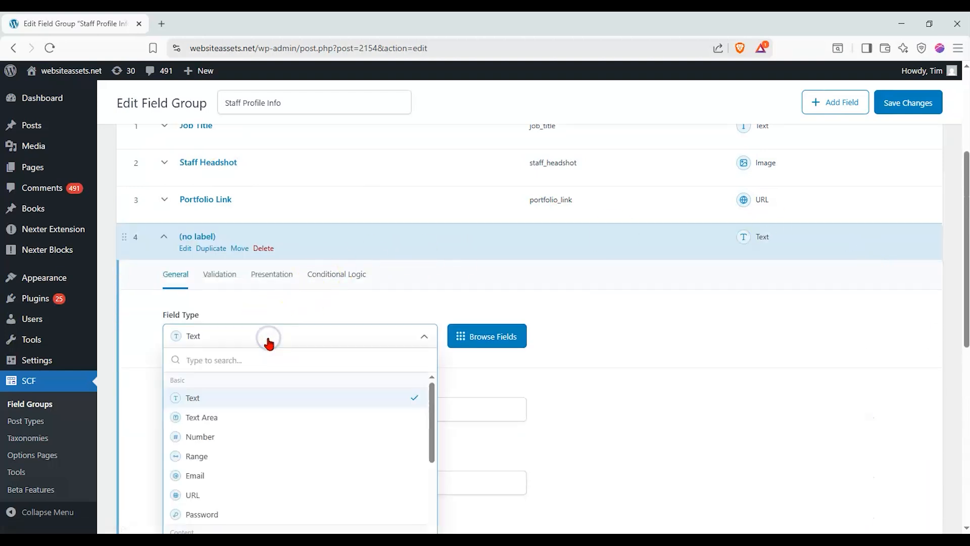
pyautogui.scroll(-3, 268, 344)
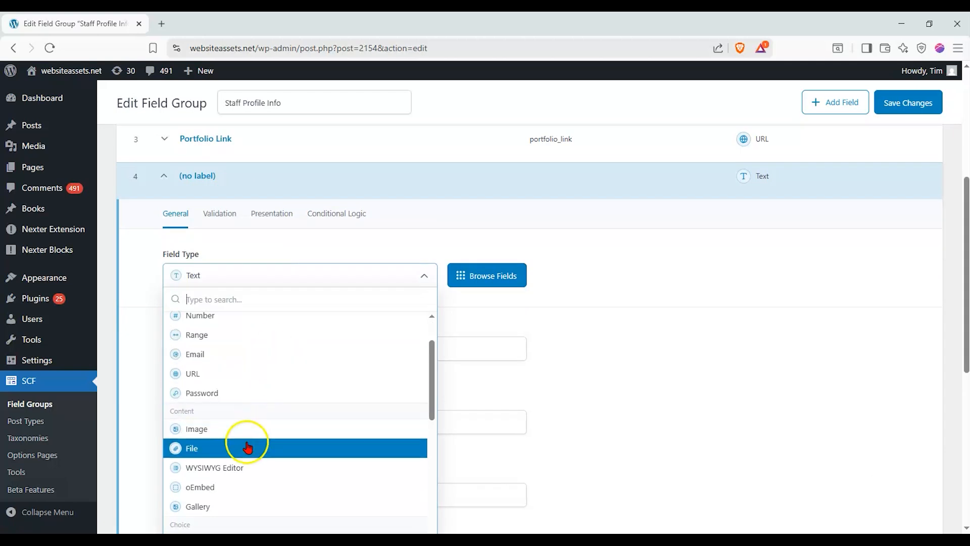
pyautogui.click(217, 470)
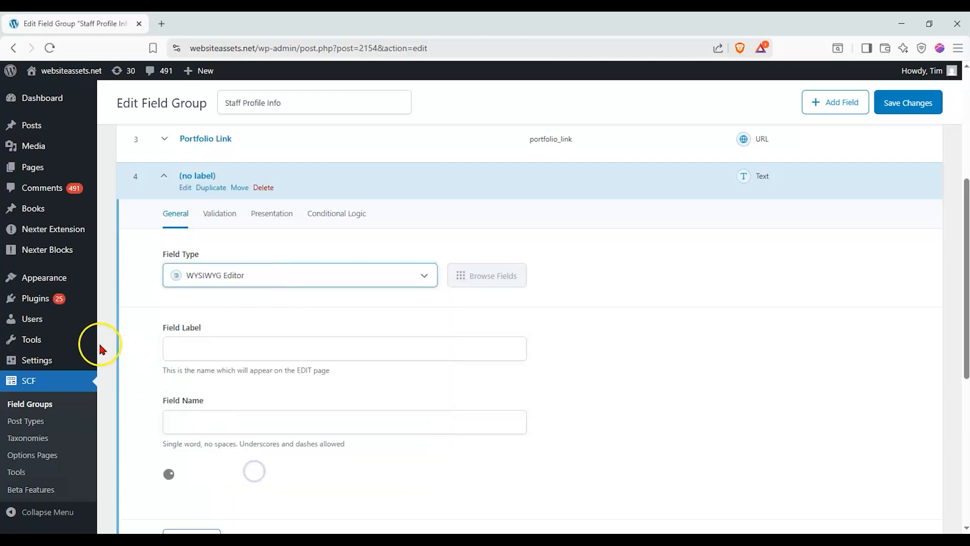
# Label it 'Staff Bio', auto-fill the name staff_bio, and collapse the field
pyautogui.click(202, 348)
pyautogui.write('Staff Biio')
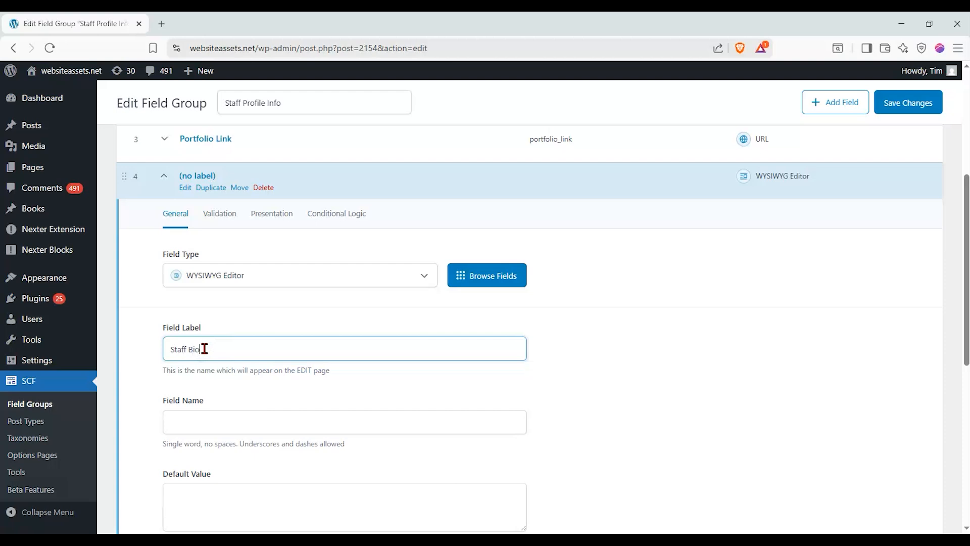
pyautogui.click(216, 349)
pyautogui.click(212, 422)
pyautogui.scroll(-3, 150, 367)
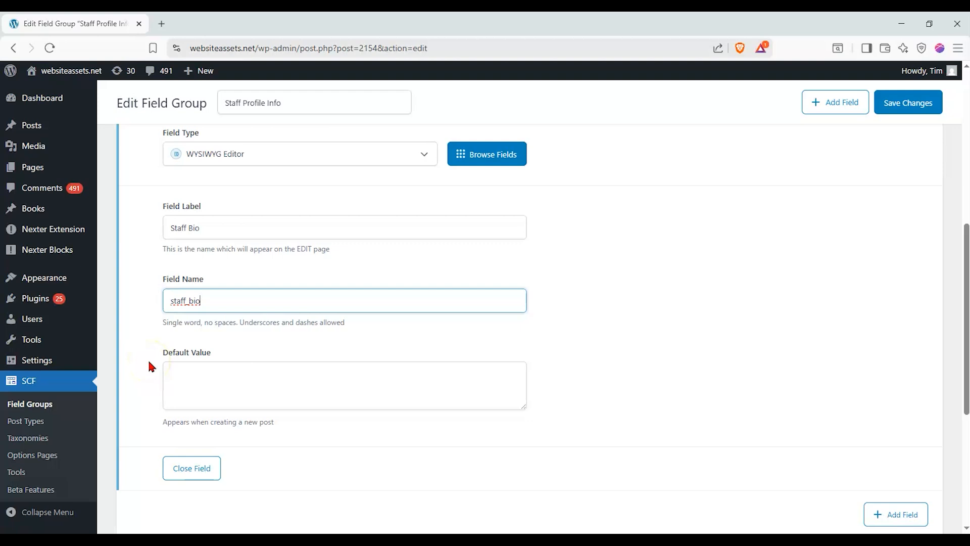
pyautogui.scroll(1, 147, 356)
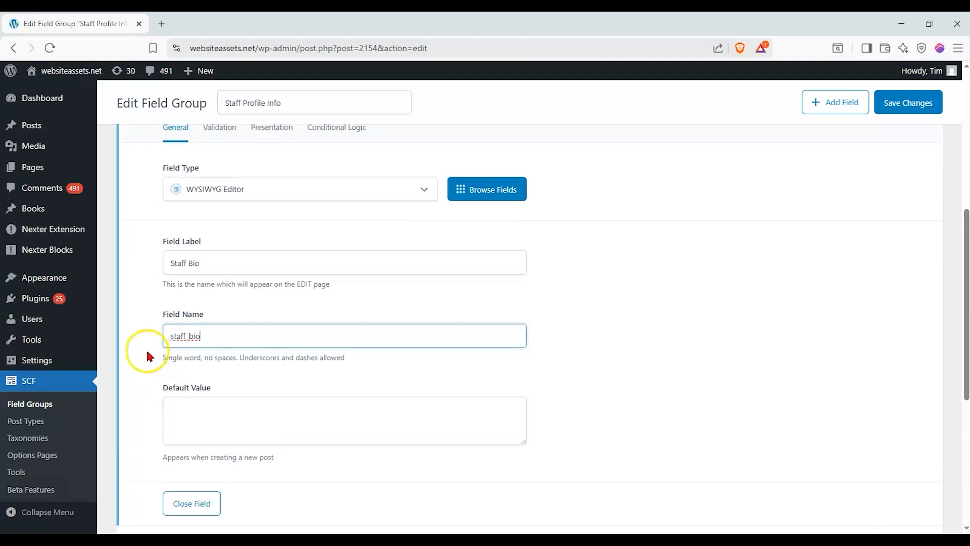
pyautogui.scroll(1, 121, 310)
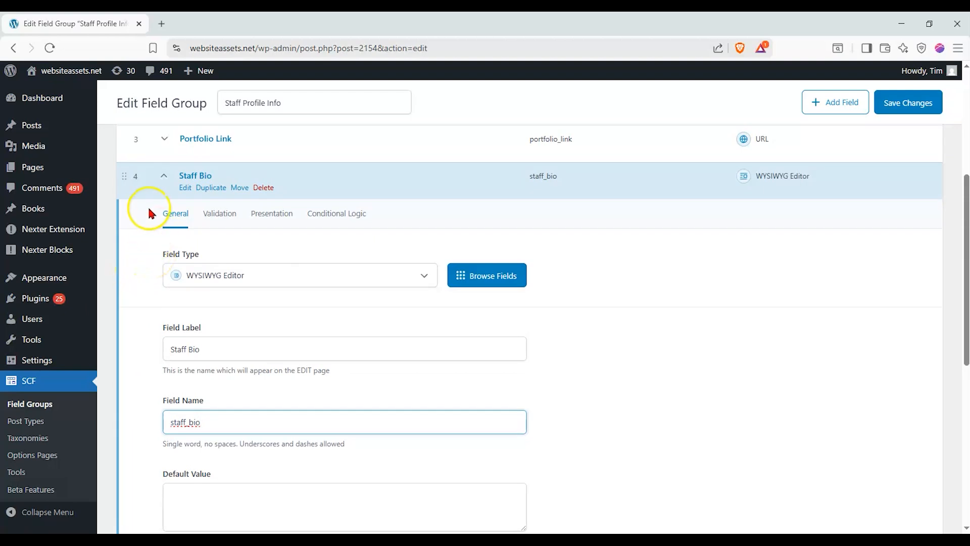
pyautogui.click(169, 186)
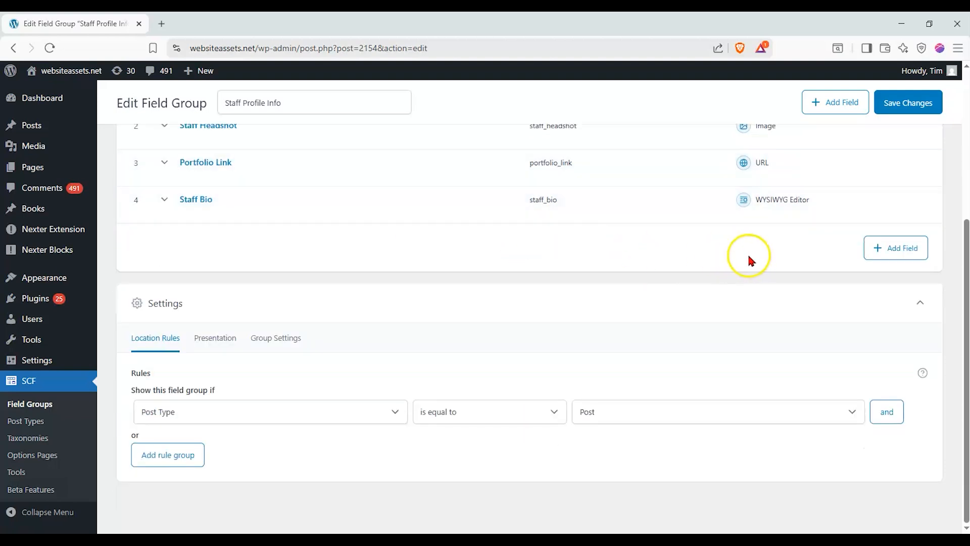
# Add a fifth field as a Checkbox labelled Featured Member, with field name featured_member
pyautogui.click(870, 253)
pyautogui.click(283, 337)
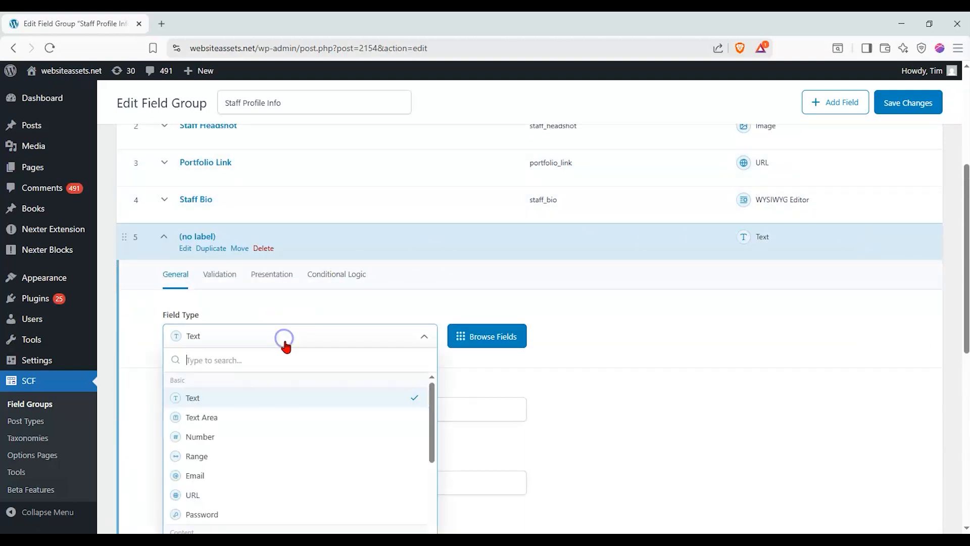
pyautogui.scroll(-2, 440, 412)
pyautogui.scroll(-5, 377, 393)
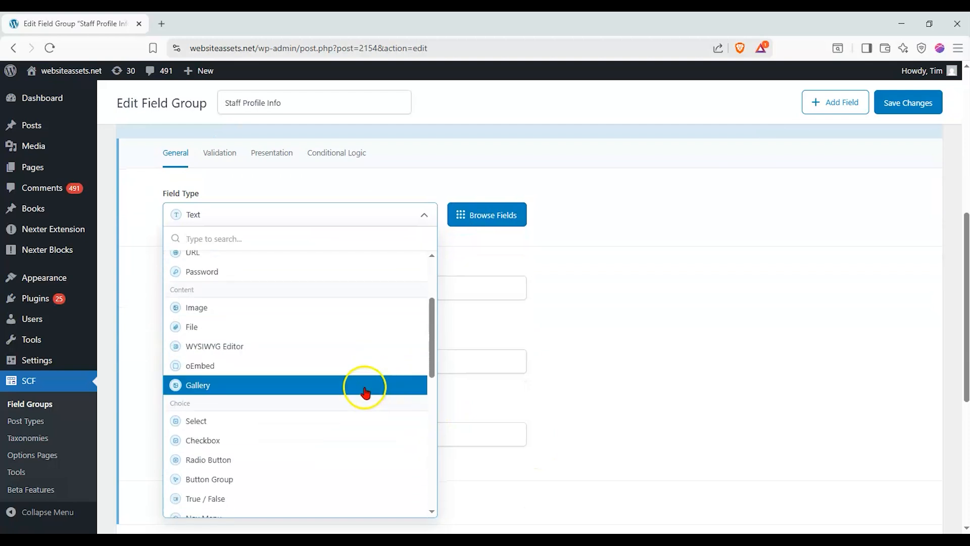
pyautogui.click(249, 439)
pyautogui.click(245, 281)
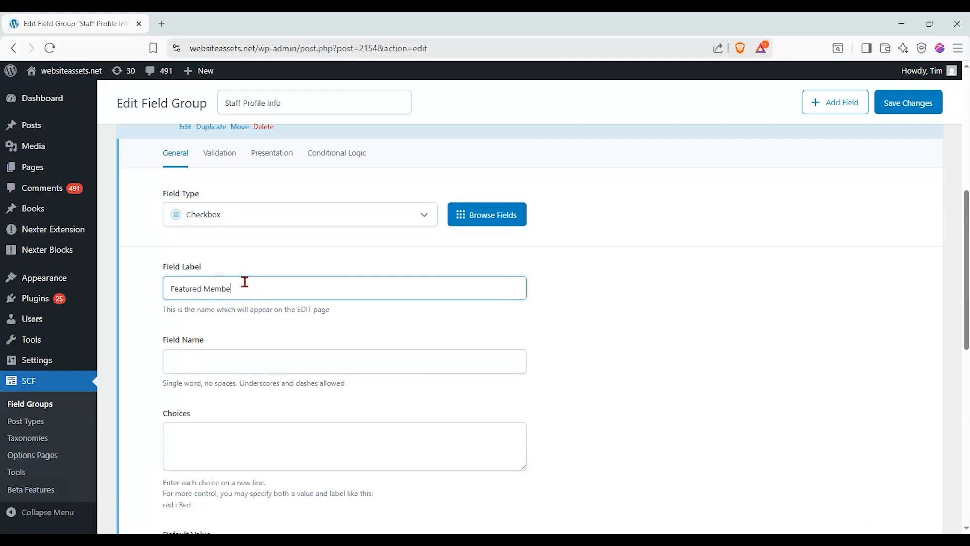
pyautogui.click(230, 363)
# Enter the Featured Member checkbox choices, one choice per line
pyautogui.scroll(-2, 168, 326)
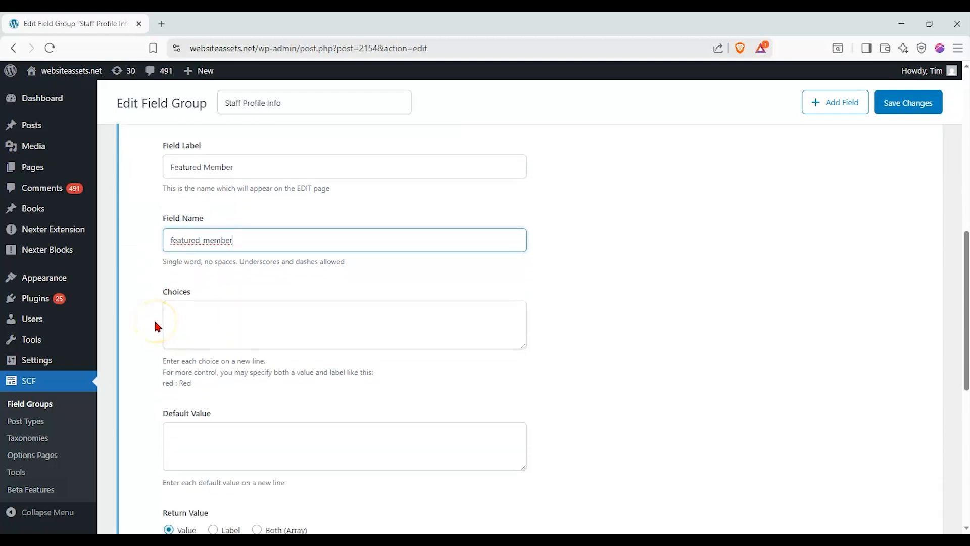
pyautogui.scroll(-1, 156, 322)
pyautogui.scroll(1, 155, 326)
pyautogui.click(217, 311)
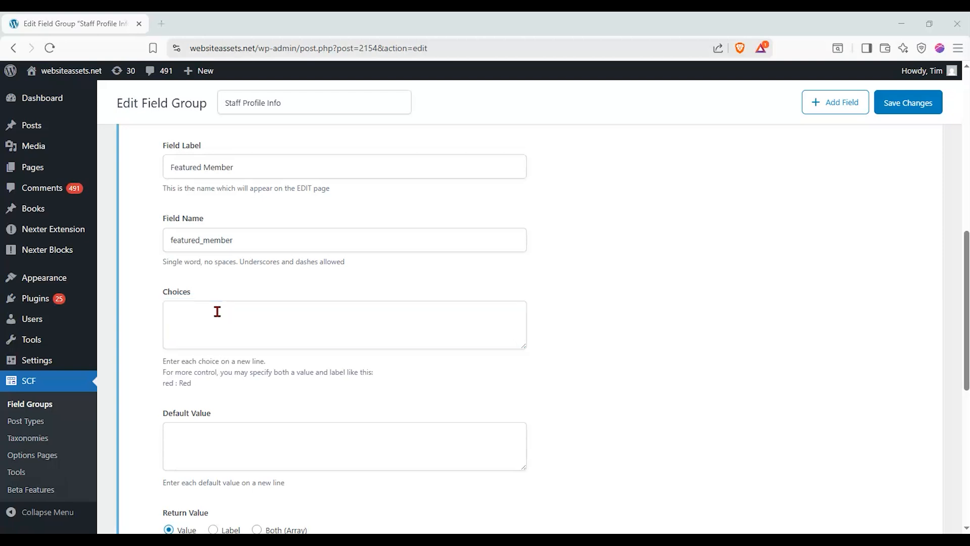
pyautogui.click(217, 312)
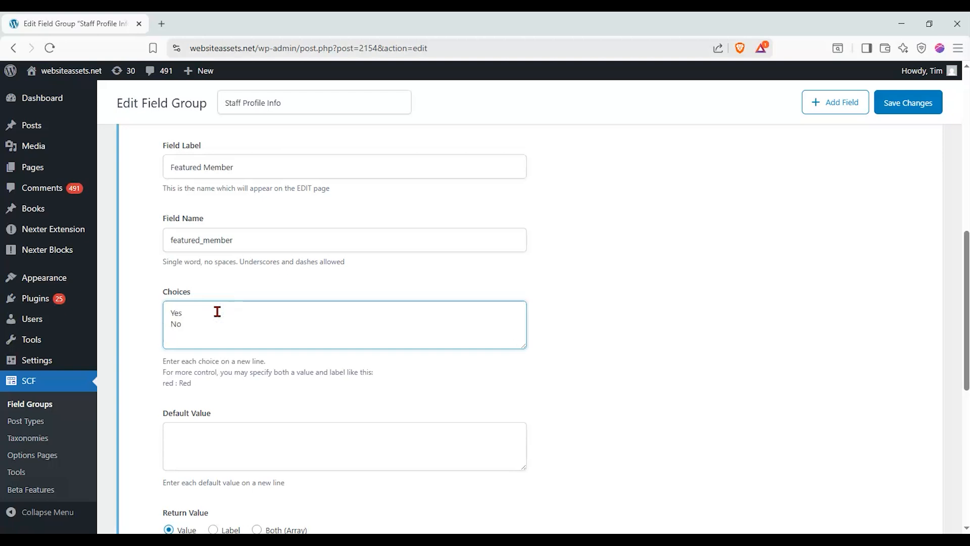
pyautogui.moveTo(195, 384); pyautogui.dragTo(161, 386)
pyautogui.click(169, 370)
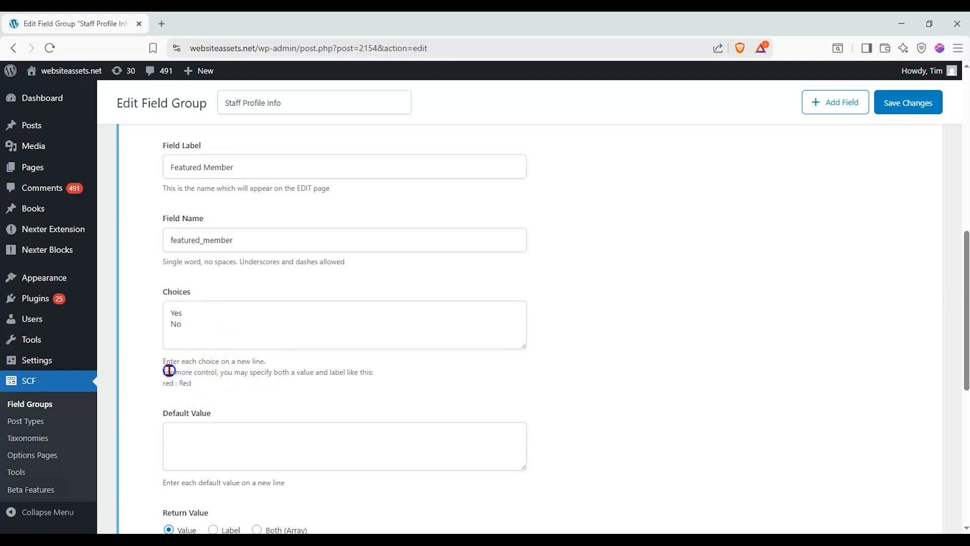
pyautogui.click(186, 324)
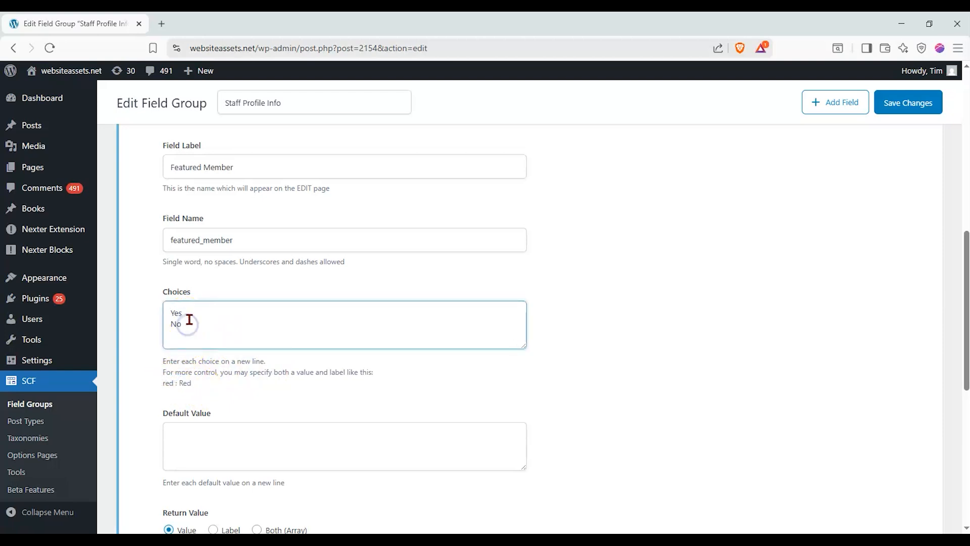
pyautogui.doubleClick(257, 363)
pyautogui.moveTo(257, 365); pyautogui.dragTo(164, 365)
pyautogui.click(164, 364)
# Collapse the Featured Member settings and move down to the Location Rules
pyautogui.scroll(-2, 165, 365)
pyautogui.scroll(-1, 306, 364)
pyautogui.scroll(-3, 819, 278)
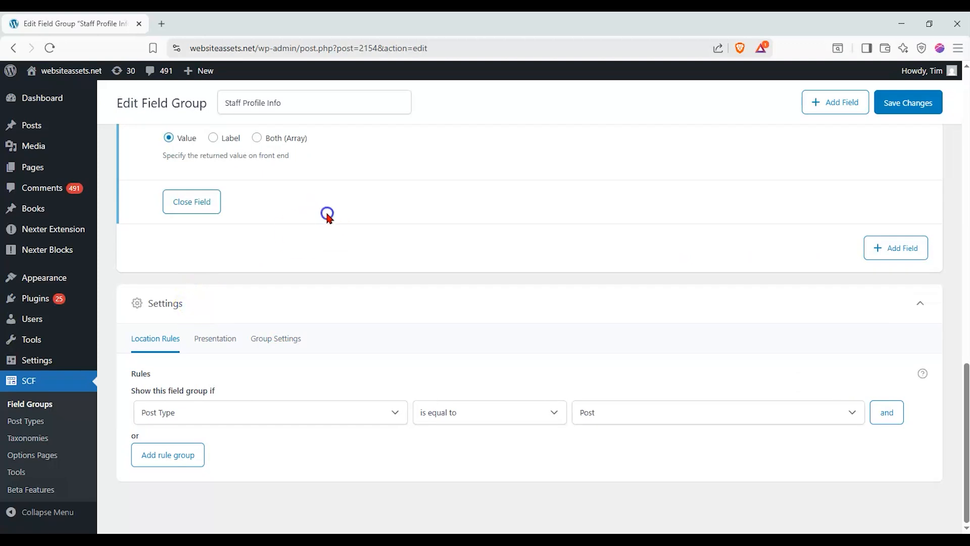
pyautogui.click(192, 202)
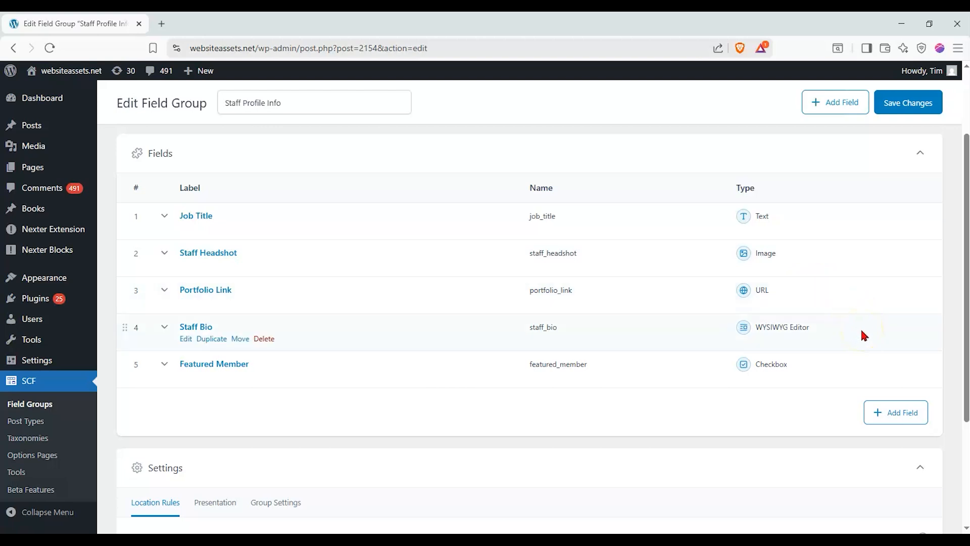
pyautogui.click(855, 362)
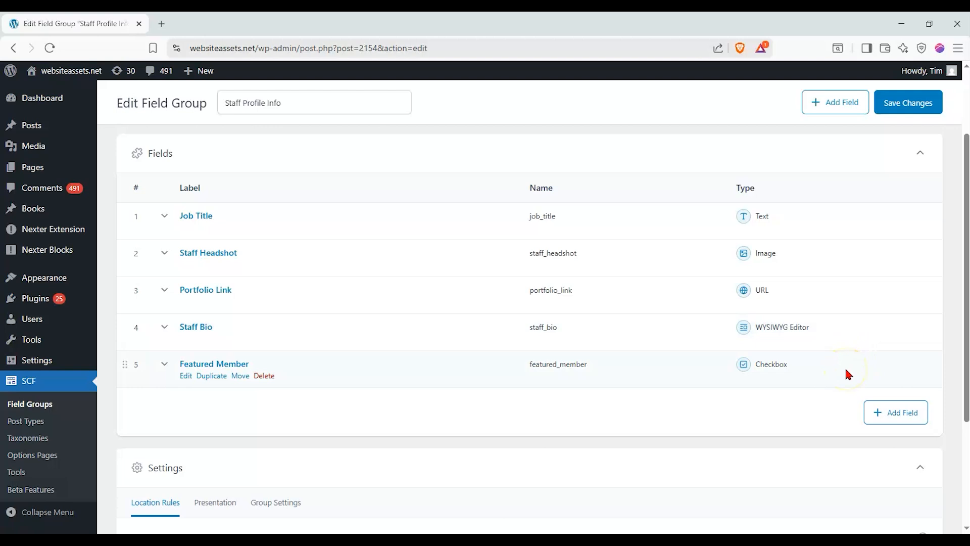
pyautogui.scroll(-3, 852, 373)
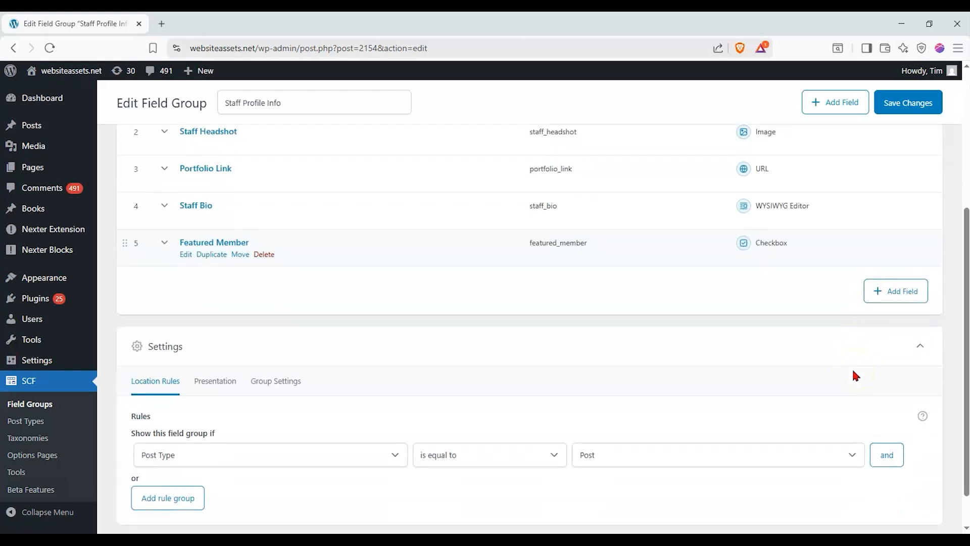
# Try a location rule that checks for a specific Page and browse the page list
pyautogui.click(738, 369)
pyautogui.click(170, 335)
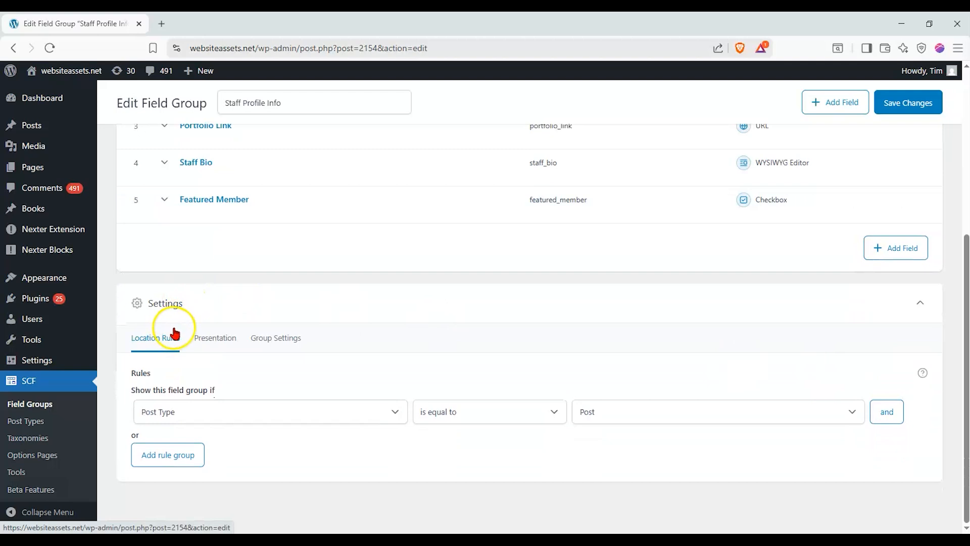
pyautogui.click(231, 418)
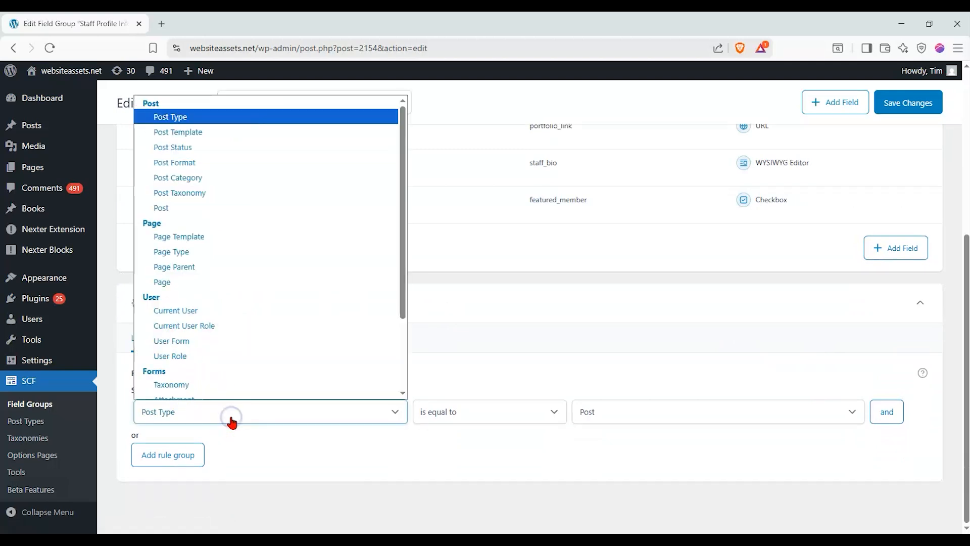
pyautogui.scroll(-1, 238, 277)
pyautogui.click(239, 275)
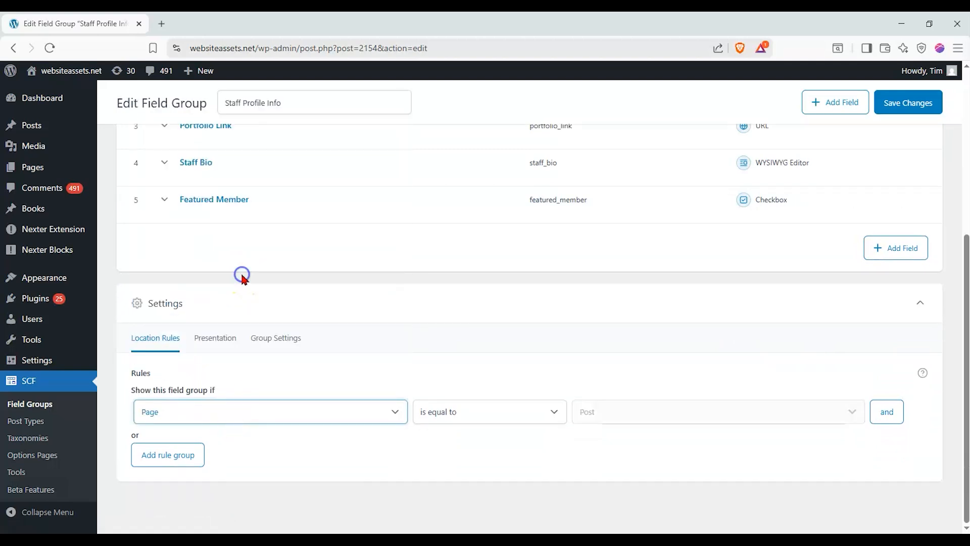
pyautogui.click(736, 411)
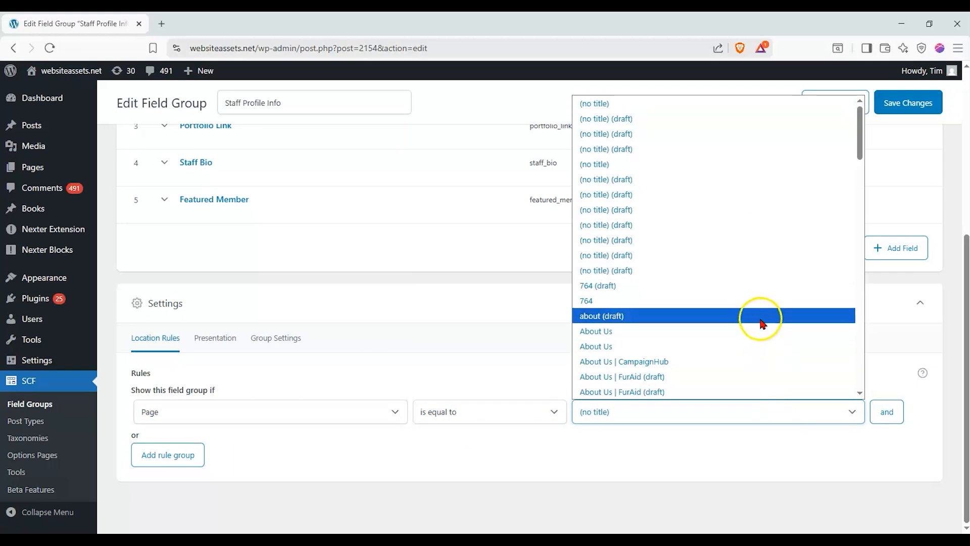
pyautogui.scroll(-6, 758, 316)
pyautogui.scroll(-15, 757, 312)
pyautogui.scroll(20, 751, 321)
pyautogui.scroll(1, 744, 320)
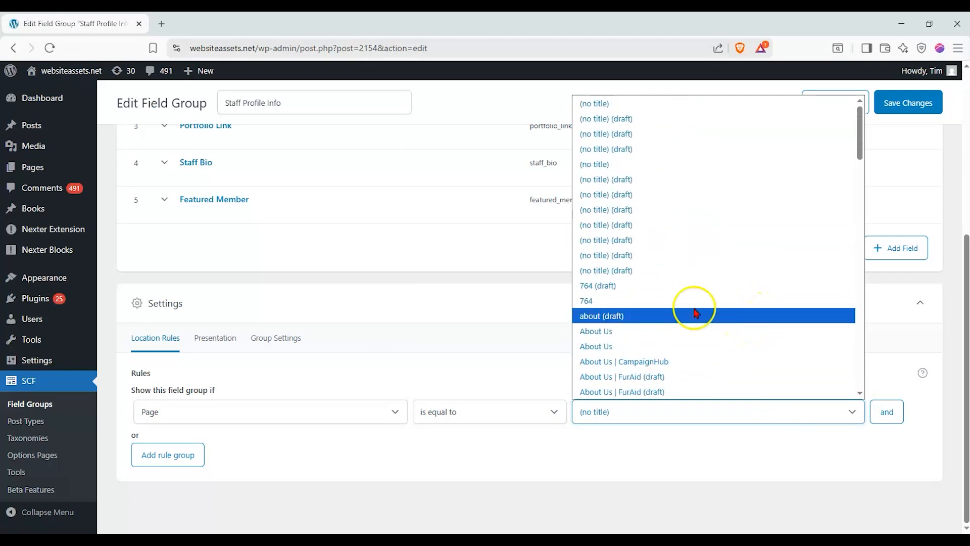
# Change the location rule to Post Type is equal to Page
pyautogui.click(227, 412)
pyautogui.scroll(-2, 250, 223)
pyautogui.scroll(2, 250, 225)
pyautogui.scroll(-2, 248, 258)
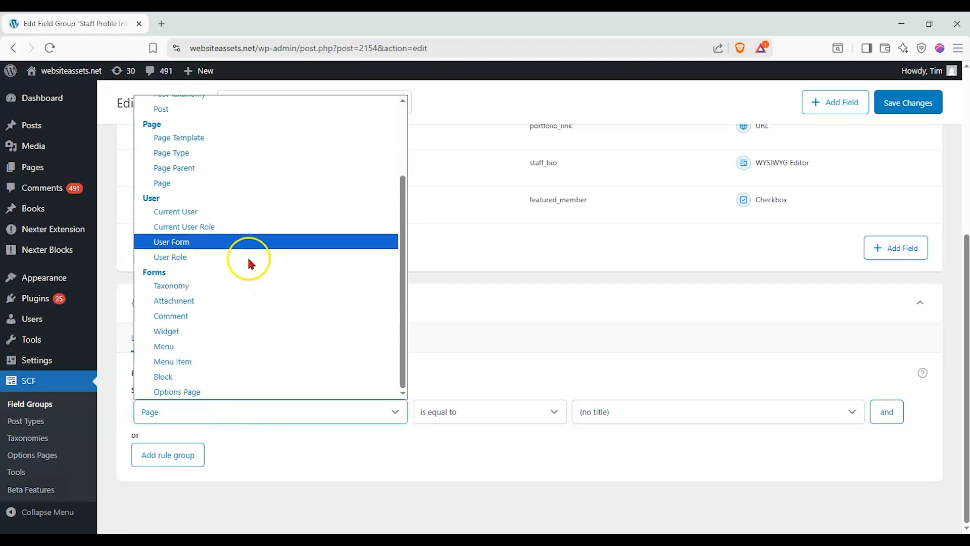
pyautogui.scroll(2, 250, 243)
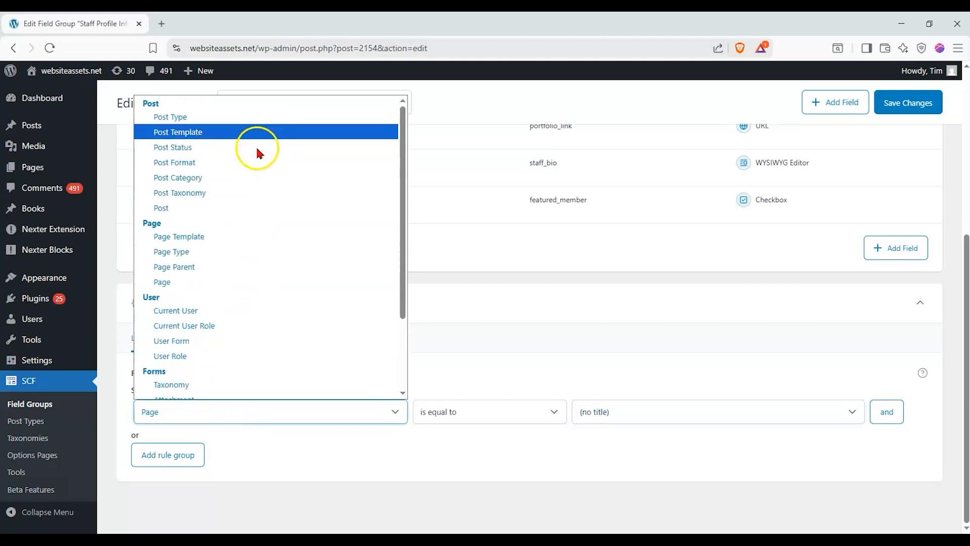
pyautogui.click(263, 115)
pyautogui.click(465, 419)
pyautogui.click(466, 432)
pyautogui.click(605, 411)
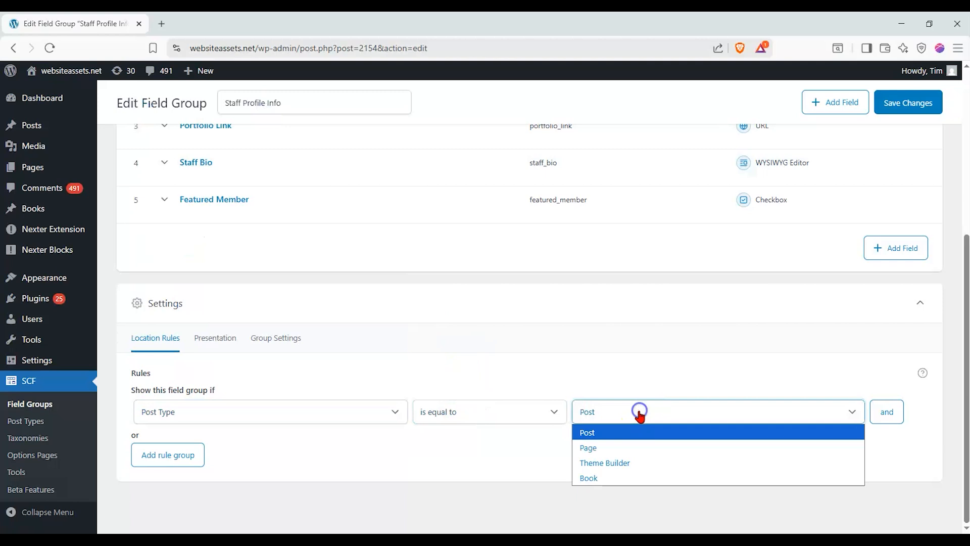
pyautogui.click(621, 447)
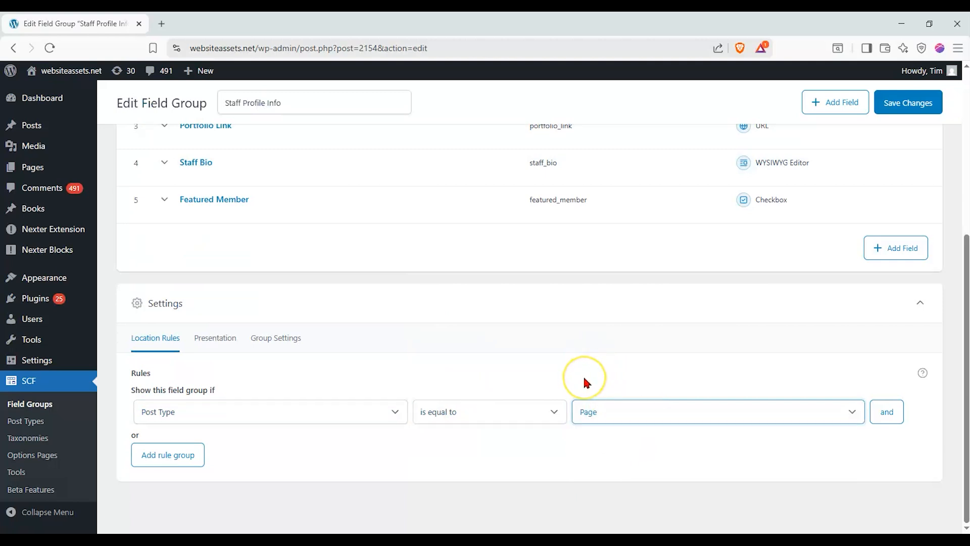
pyautogui.click(207, 342)
# Review the Presentation and Group Settings tabs, then save the field group
pyautogui.scroll(-4, 347, 362)
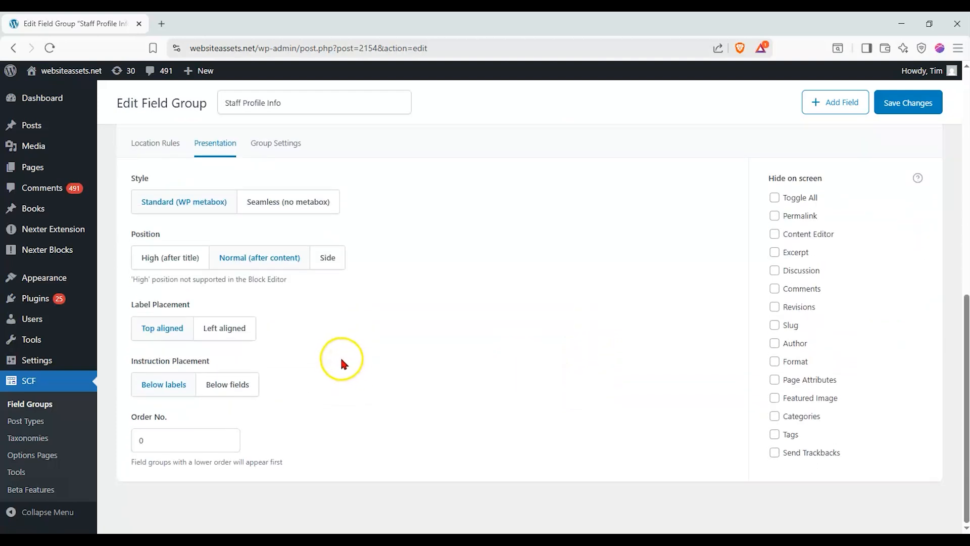
pyautogui.scroll(1, 339, 313)
pyautogui.click(264, 208)
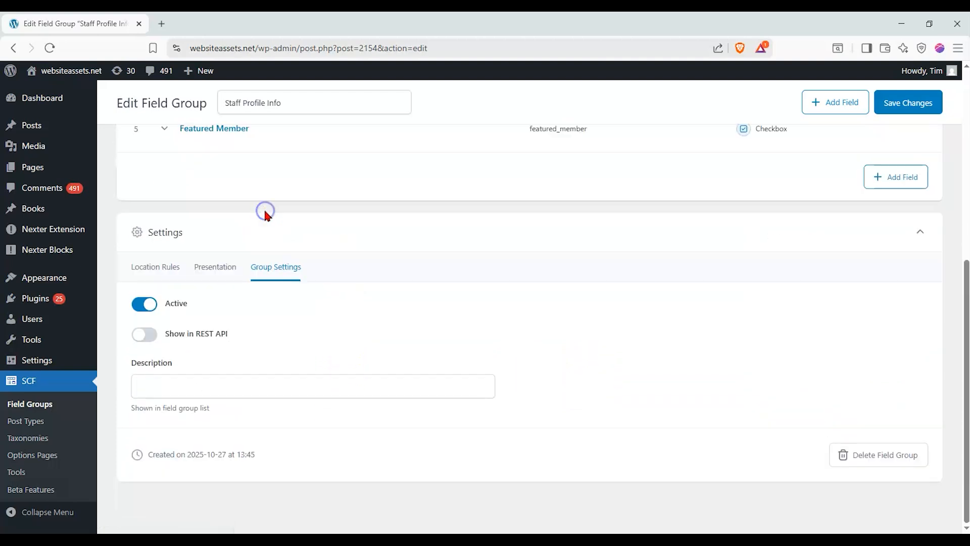
pyautogui.click(167, 267)
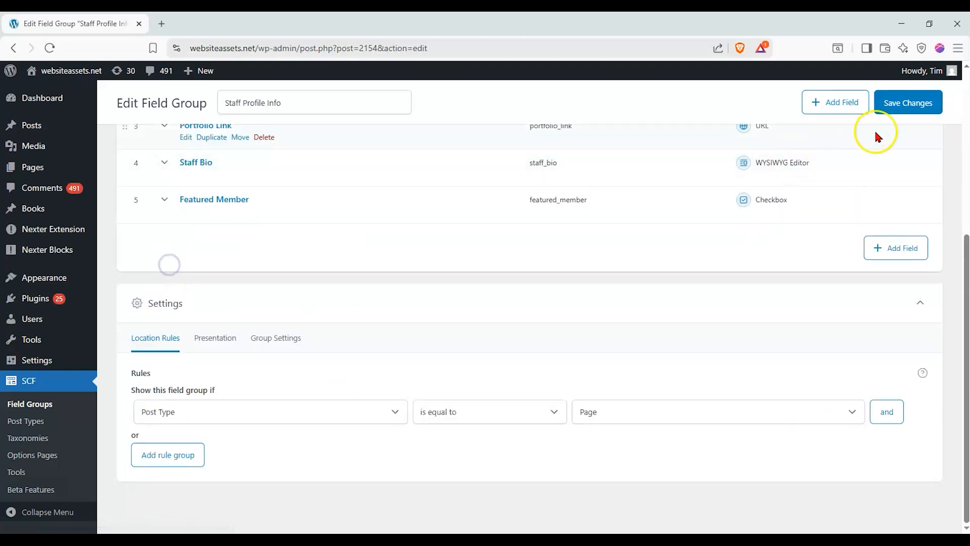
pyautogui.click(931, 103)
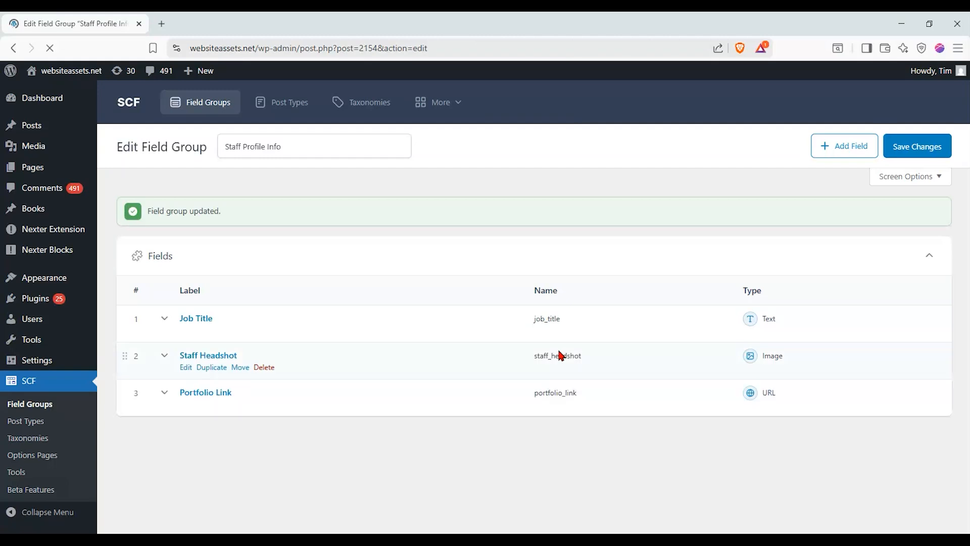
# Go back to Field Groups and reopen Staff Profile Info for editing
pyautogui.scroll(-1, 559, 351)
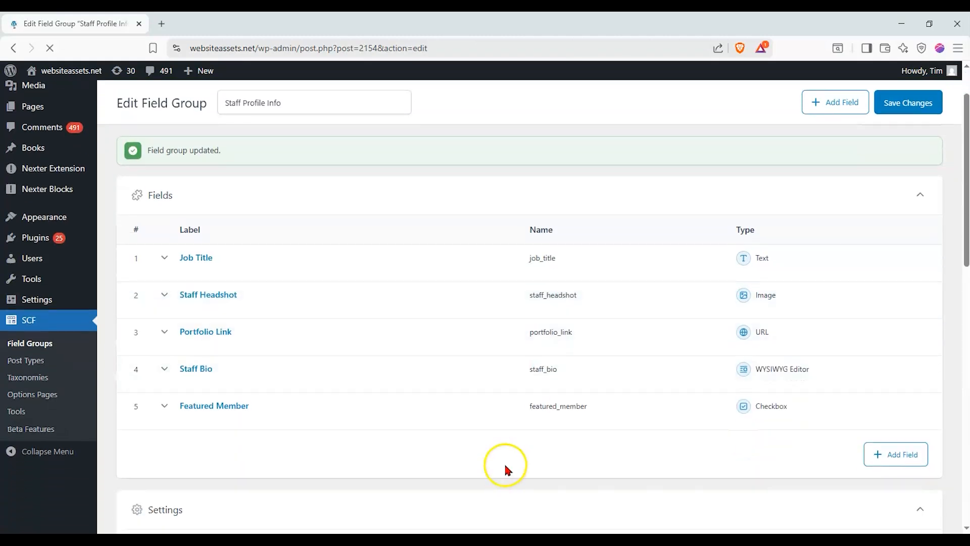
pyautogui.scroll(1, 507, 464)
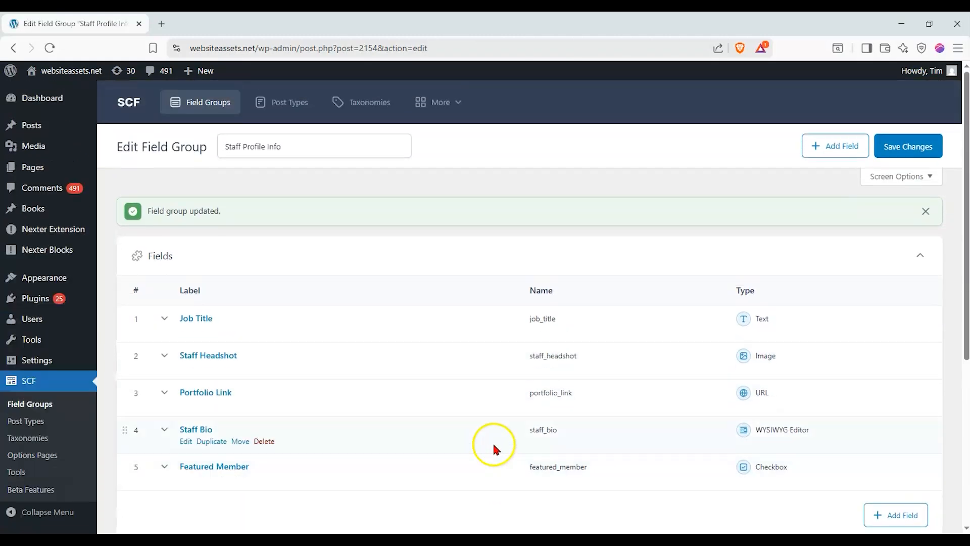
pyautogui.click(202, 107)
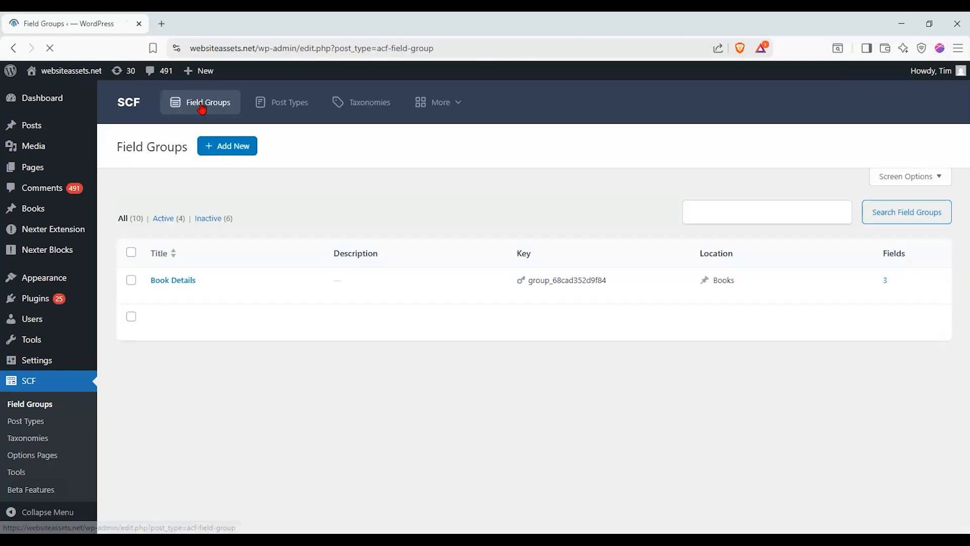
pyautogui.scroll(-4, 295, 196)
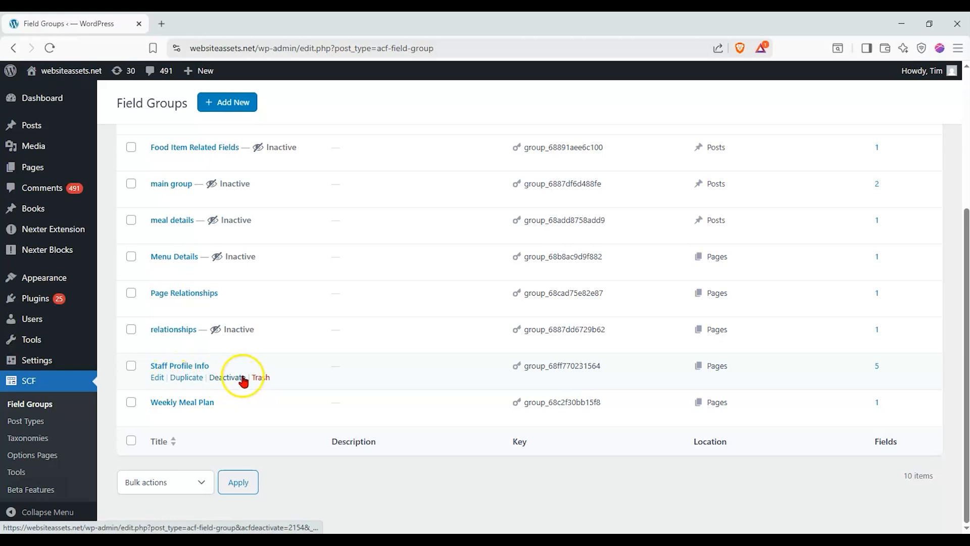
pyautogui.click(159, 378)
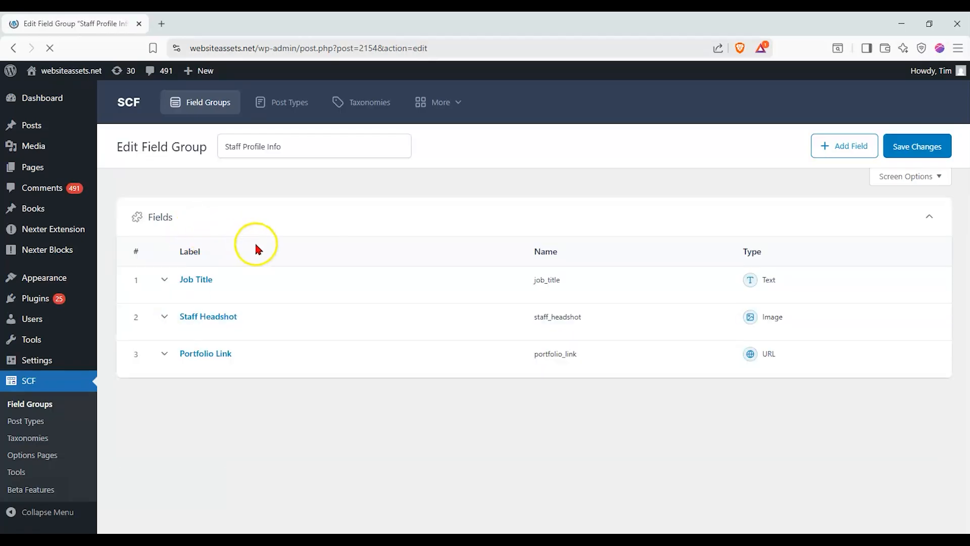
pyautogui.scroll(-1, 257, 245)
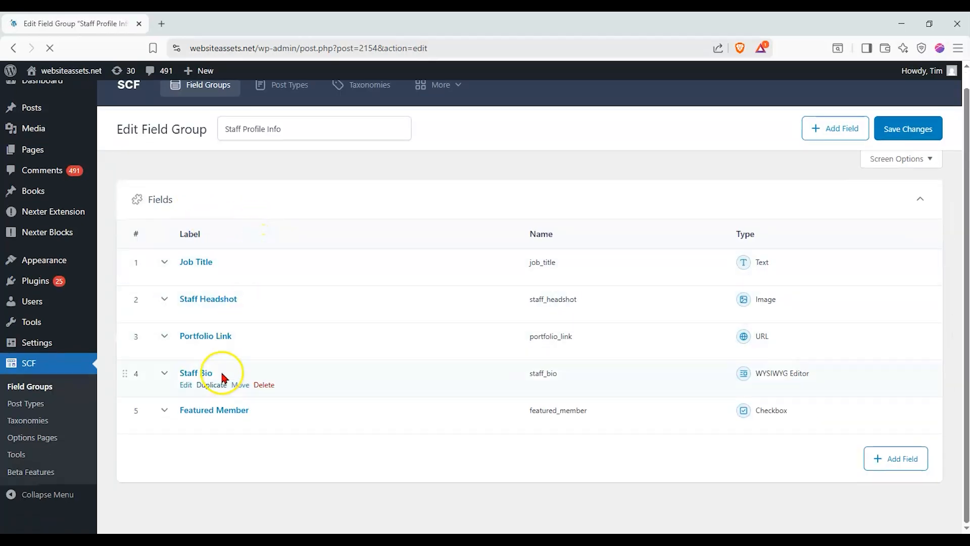
pyautogui.scroll(1, 170, 267)
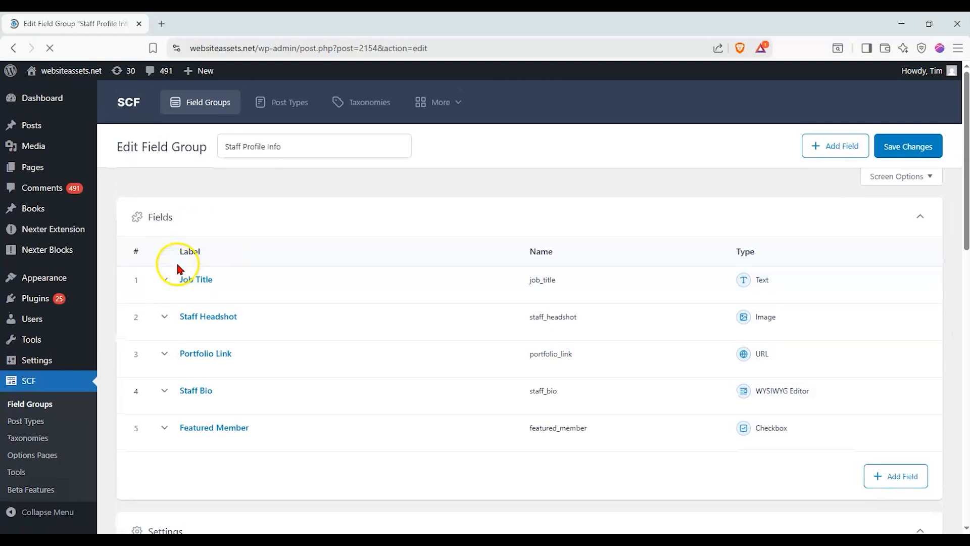
pyautogui.moveTo(202, 277)
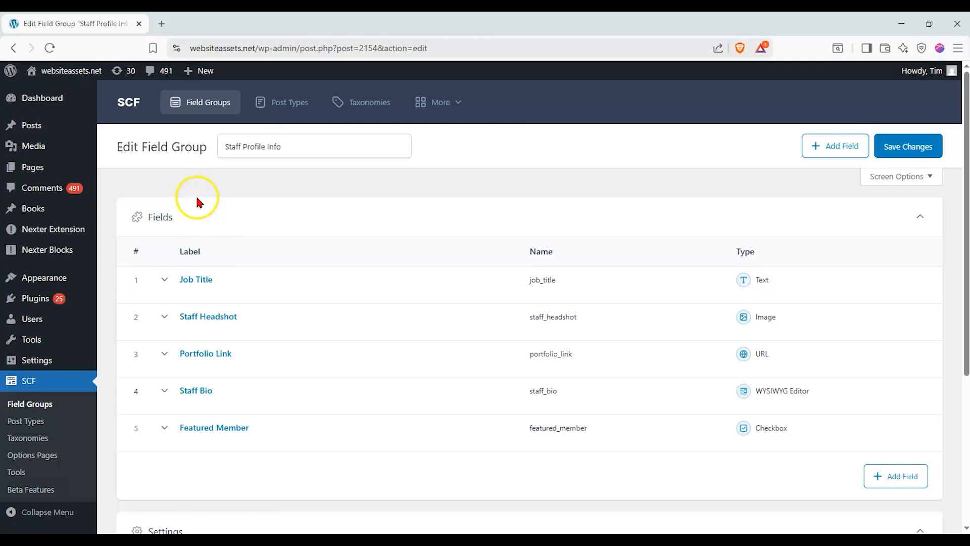
# Edit the Anatomy of an Online Course Page from the live site and locate its Staff Profile Info box
pyautogui.click(71, 87)
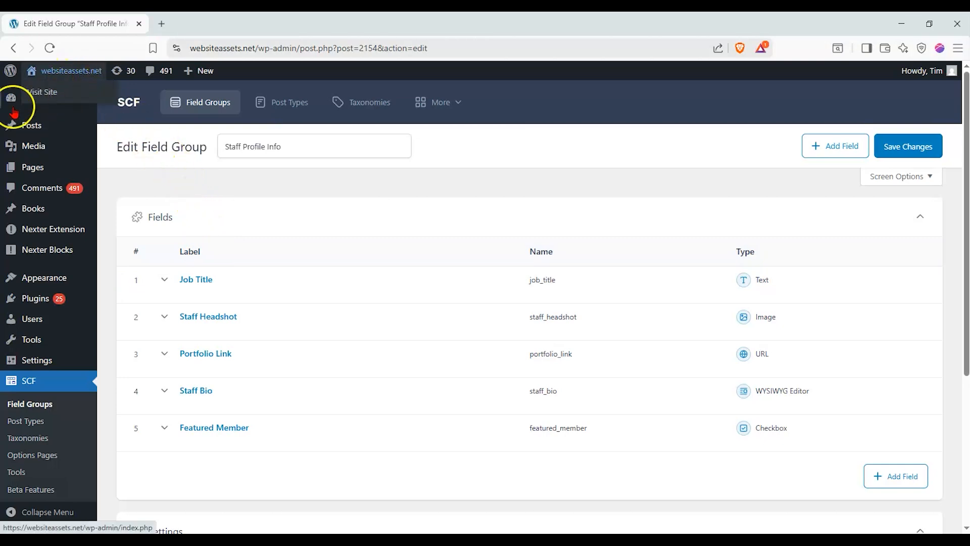
pyautogui.moveTo(964, 174)
pyautogui.mouseDown()
pyautogui.moveTo(942, 336)
pyautogui.moveTo(955, 384)
pyautogui.moveTo(946, 477)
pyautogui.moveTo(956, 177)
pyautogui.mouseUp()
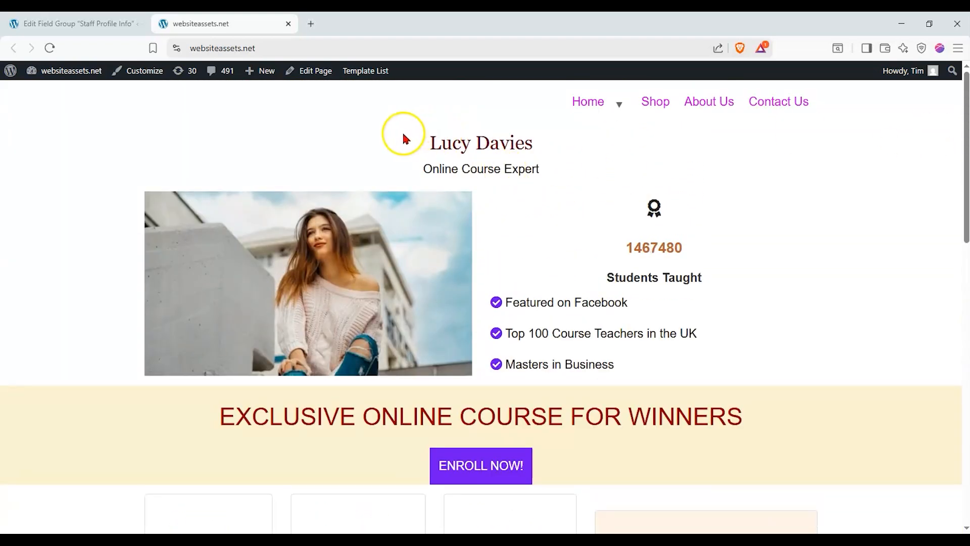
pyautogui.click(320, 75)
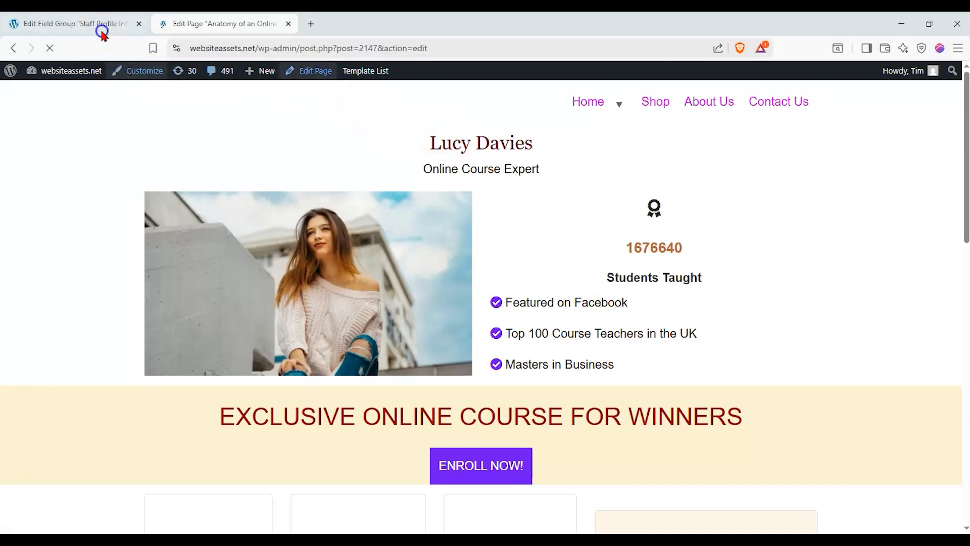
pyautogui.click(101, 29)
pyautogui.moveTo(60, 168)
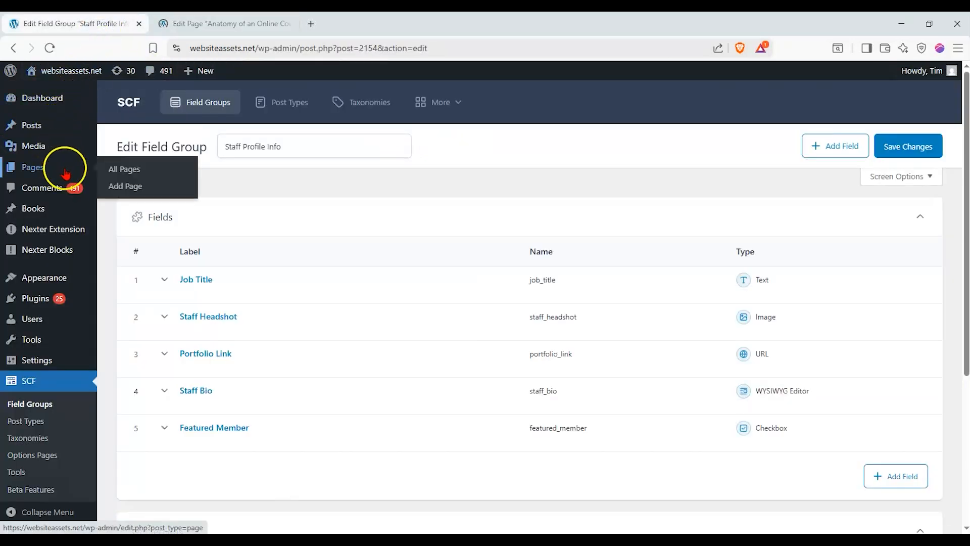
pyautogui.click(235, 31)
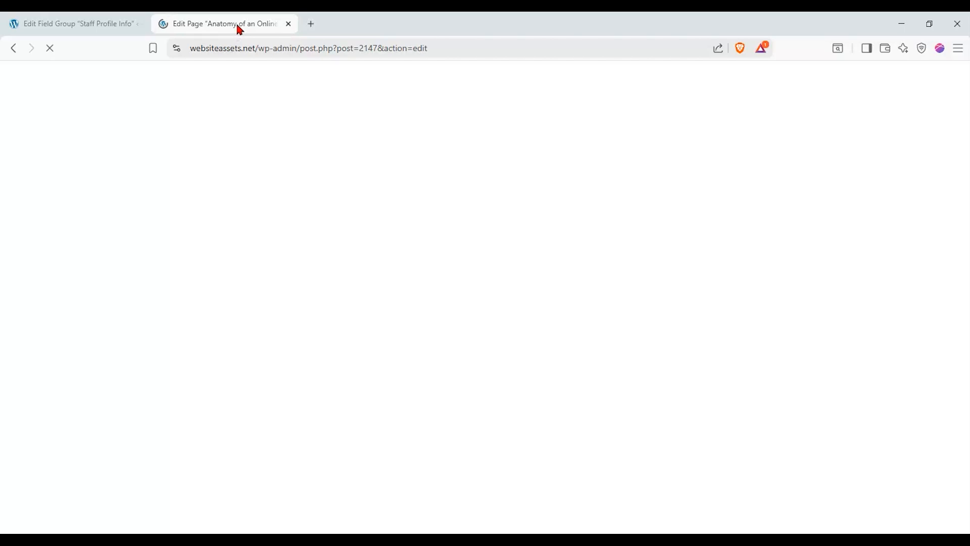
pyautogui.click(236, 33)
pyautogui.moveTo(795, 126); pyautogui.dragTo(825, 381)
pyautogui.click(783, 267)
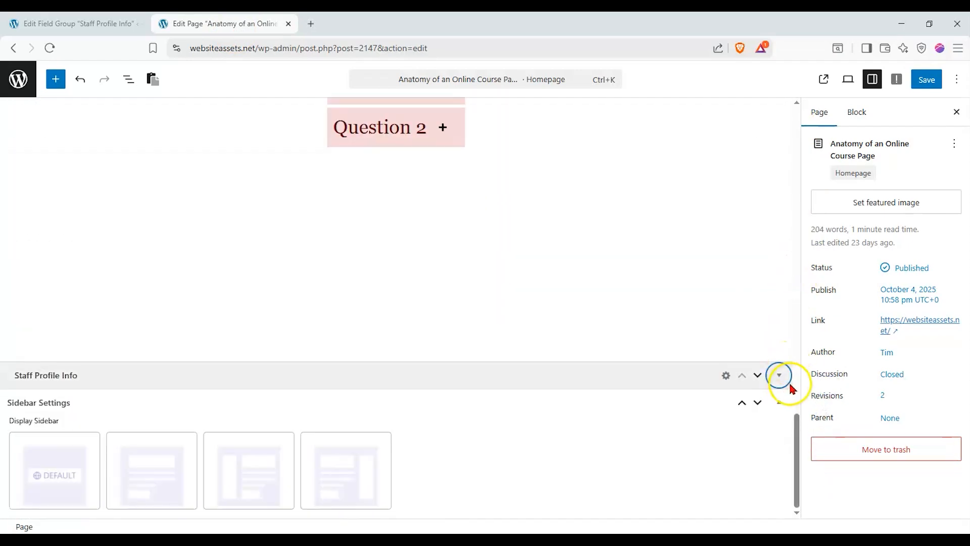
# Expand the Staff Profile Info box and enter 'CEO, Chief-executive-officer' as the Job Title
pyautogui.click(783, 404)
pyautogui.click(779, 375)
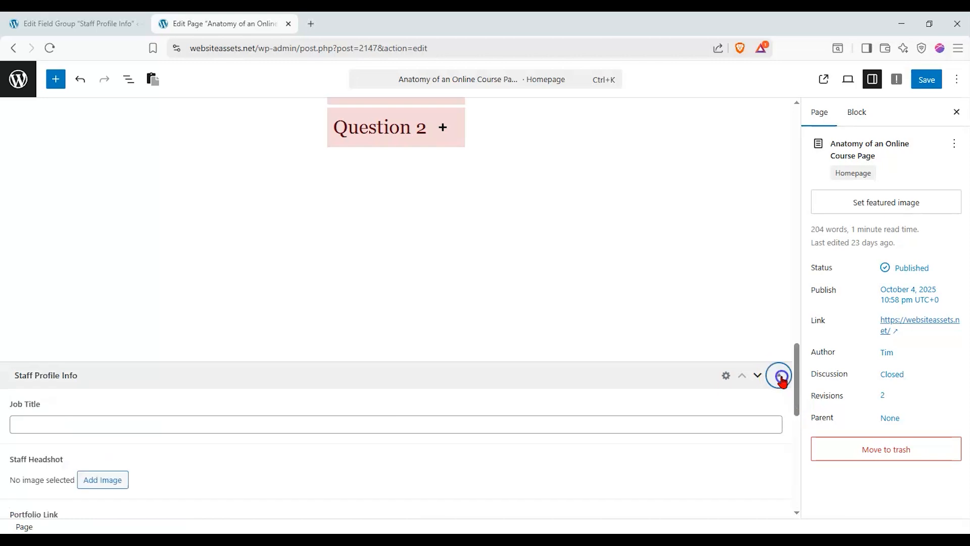
pyautogui.moveTo(800, 399); pyautogui.dragTo(796, 421)
pyautogui.click(94, 258)
pyautogui.click(70, 257)
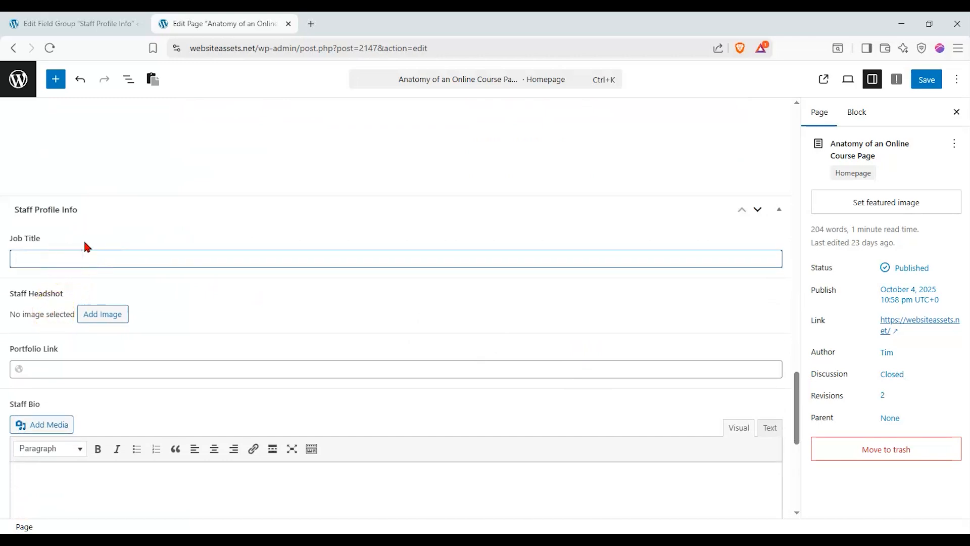
pyautogui.write('CEO, Chief-')
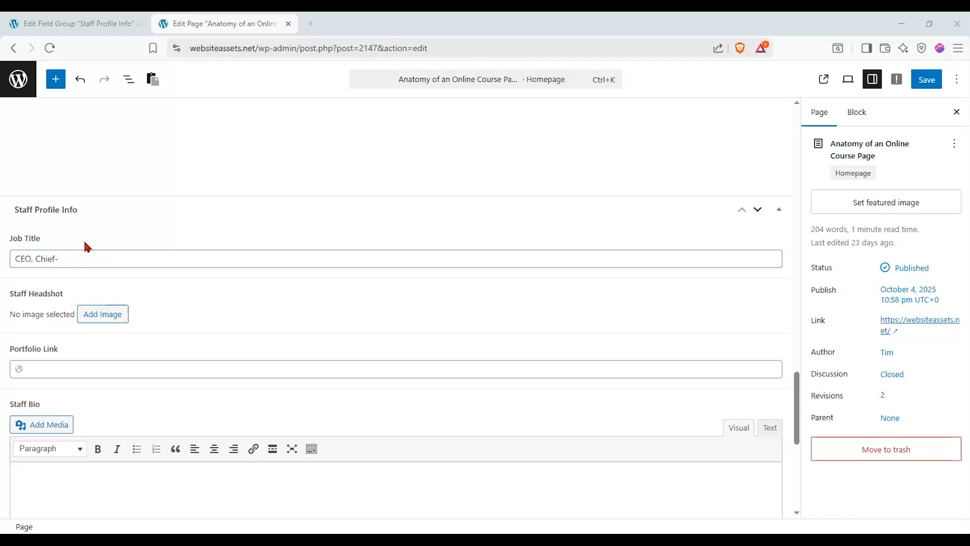
pyautogui.click(100, 262)
pyautogui.write('e')
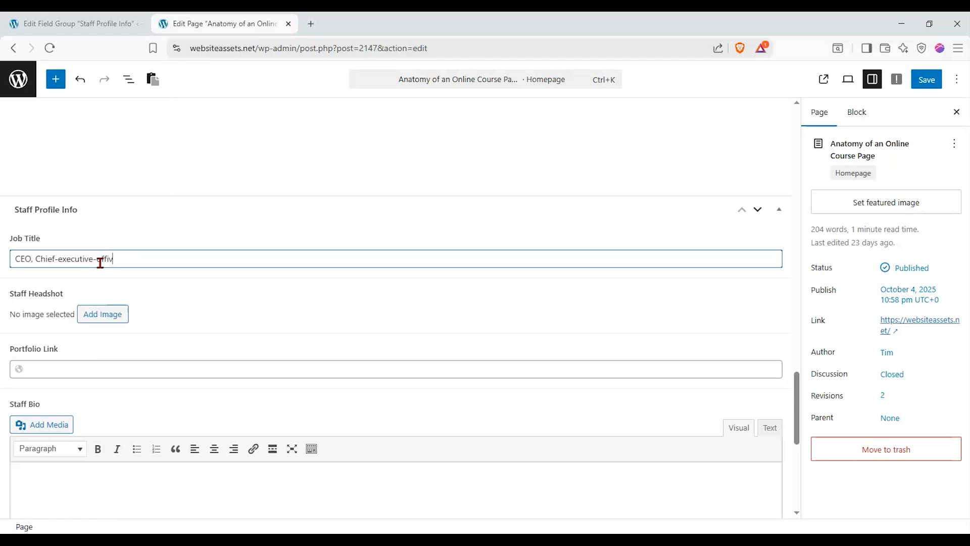
pyautogui.write('xecutive-officer')
pyautogui.click(108, 262)
# Set Staff Headshot to img-05-a-black-246x300-1.jpg, the woman in a black top
pyautogui.click(104, 316)
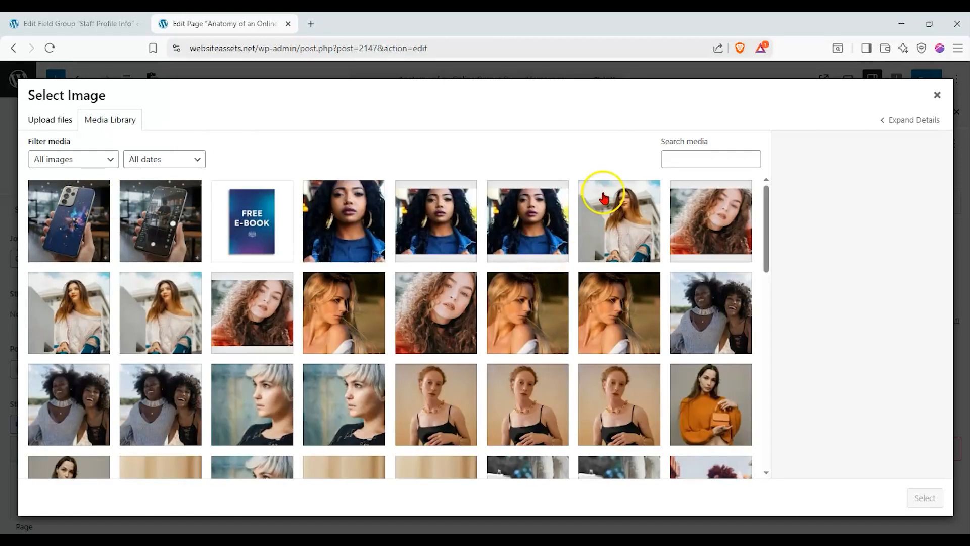
pyautogui.scroll(-1, 604, 199)
pyautogui.click(628, 308)
pyautogui.click(565, 351)
pyautogui.click(466, 348)
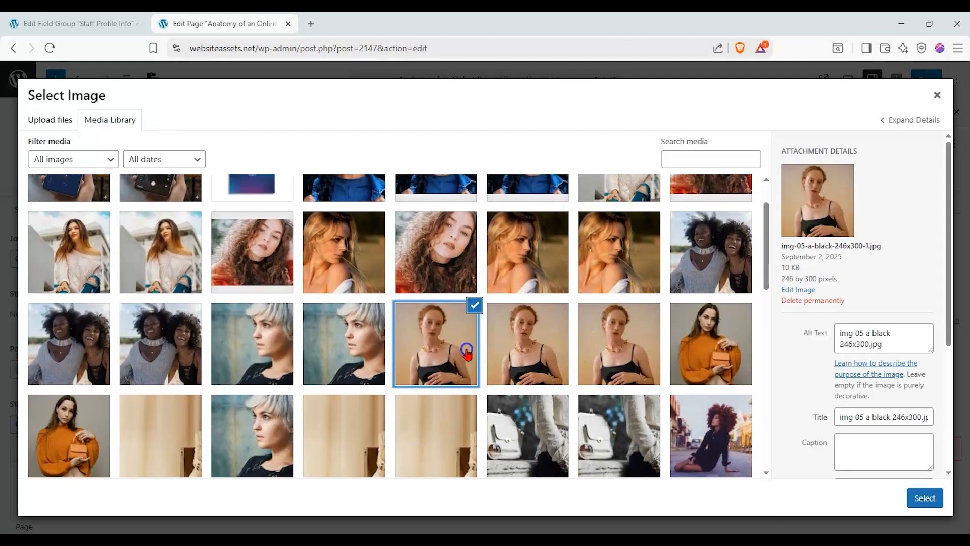
pyautogui.click(924, 498)
pyautogui.scroll(-4, 134, 288)
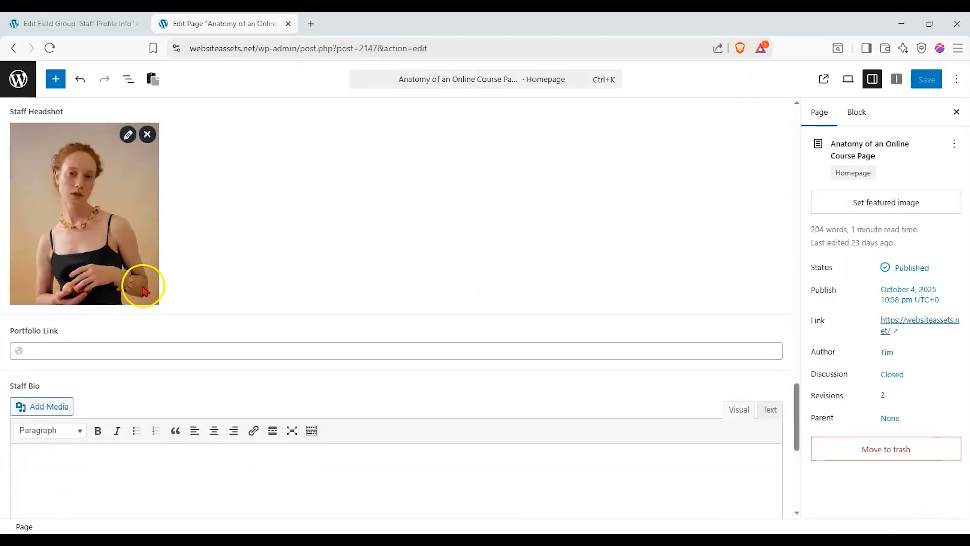
# Type the staff member's name into the Portfolio Link field and correct its spelling
pyautogui.click(107, 344)
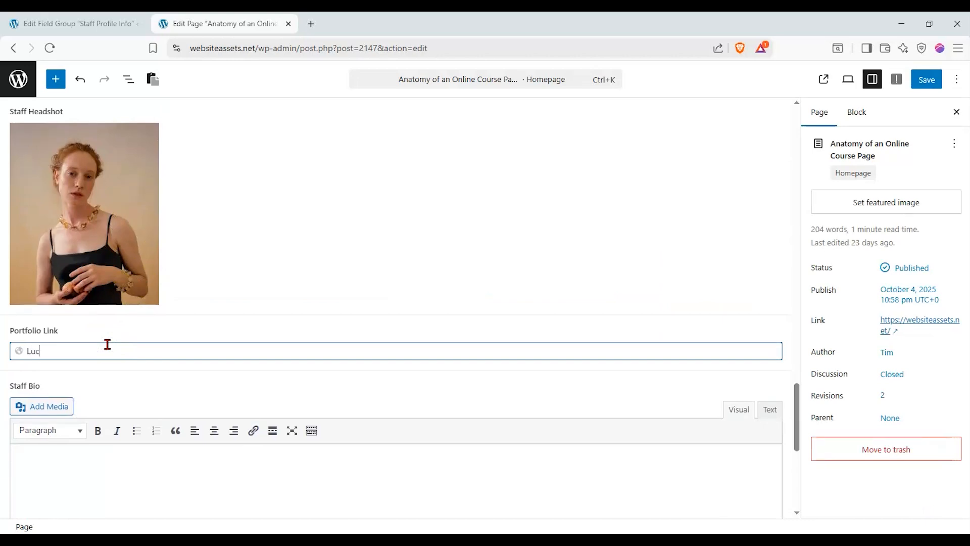
pyautogui.write('Lucy Davies')
pyautogui.click(32, 344)
pyautogui.click(52, 351)
pyautogui.press('BackSpace')
pyautogui.press('BackSpace')
pyautogui.write('d')
pyautogui.click(80, 354)
# Edit the Staff Bio, make its first line bold and numbered, and start a second item
pyautogui.scroll(-4, 102, 366)
pyautogui.click(87, 306)
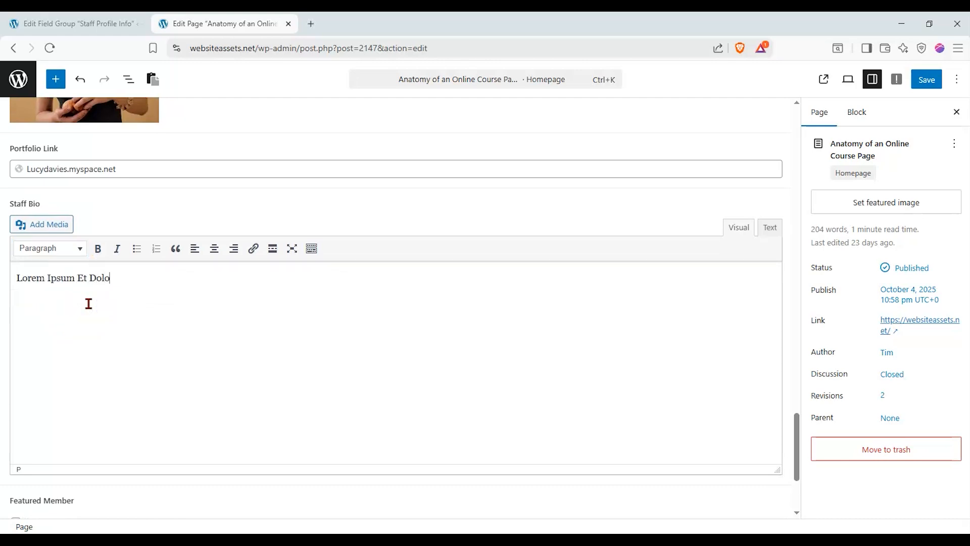
pyautogui.doubleClick(84, 278)
pyautogui.write('et')
pyautogui.scroll(-3, 80, 271)
pyautogui.scroll(2, 79, 267)
pyautogui.click(231, 276)
pyautogui.moveTo(178, 238); pyautogui.dragTo(16, 236)
pyautogui.click(100, 207)
pyautogui.click(157, 206)
pyautogui.click(172, 242)
pyautogui.press('Return')
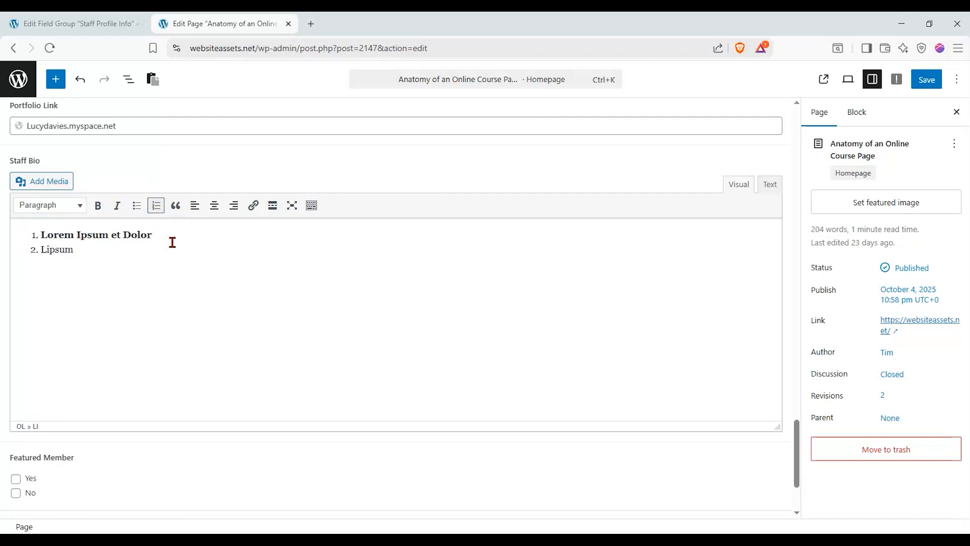
# Toggle the Featured Member Yes and No checkboxes
pyautogui.scroll(-3, 119, 243)
pyautogui.click(17, 356)
pyautogui.click(17, 356)
pyautogui.click(17, 371)
pyautogui.click(15, 371)
pyautogui.click(14, 357)
pyautogui.click(15, 356)
pyautogui.click(16, 368)
pyautogui.click(16, 367)
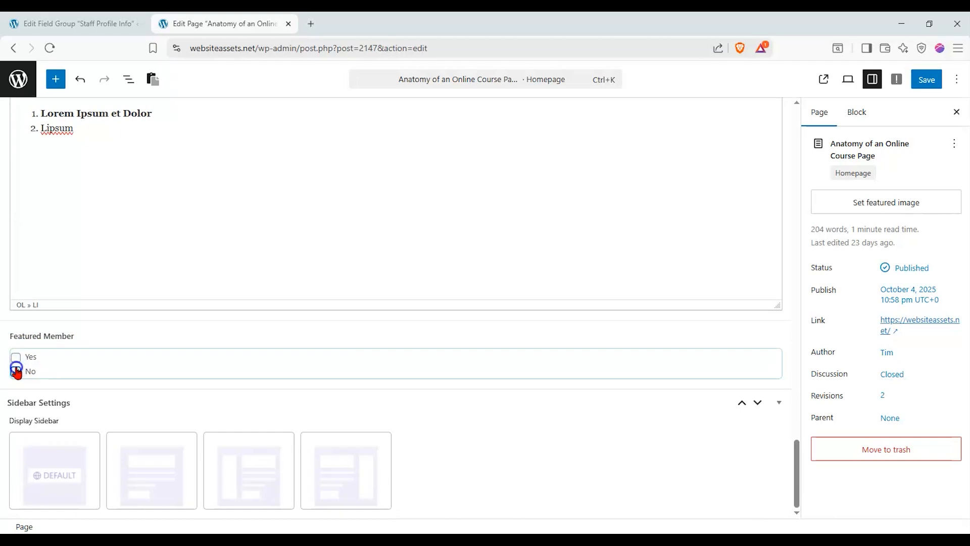
# Save the page, revealing the Portfolio Link's 'Value must be a valid URL' error
pyautogui.scroll(9, 28, 303)
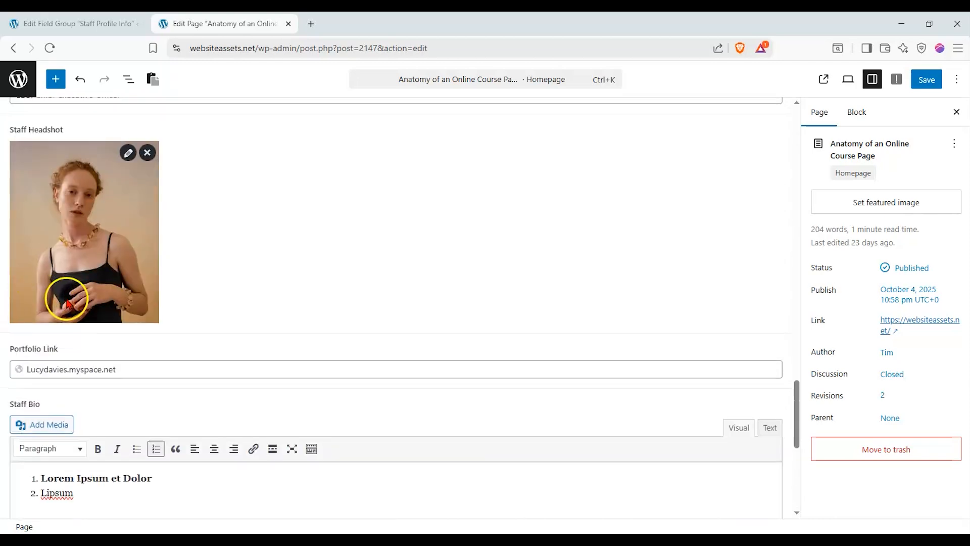
pyautogui.scroll(3, 71, 296)
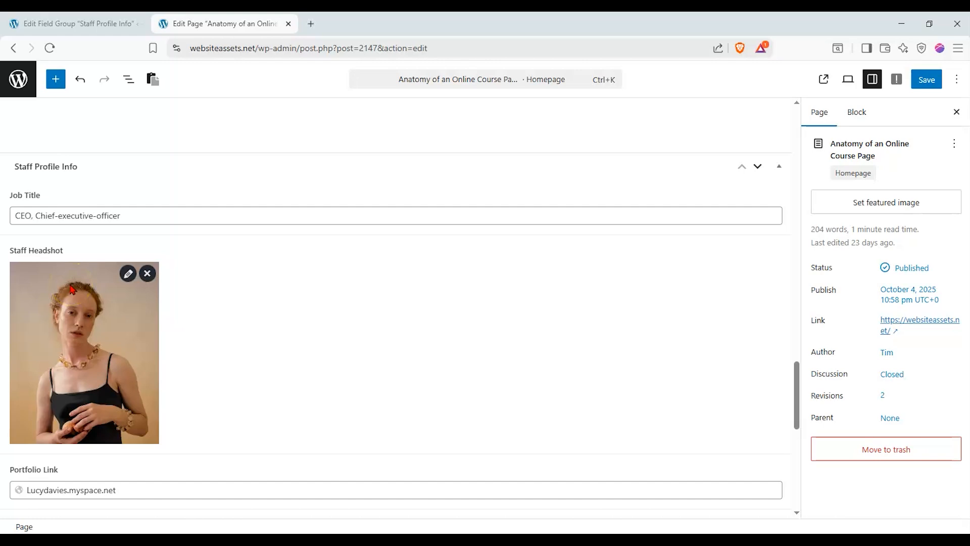
pyautogui.click(233, 284)
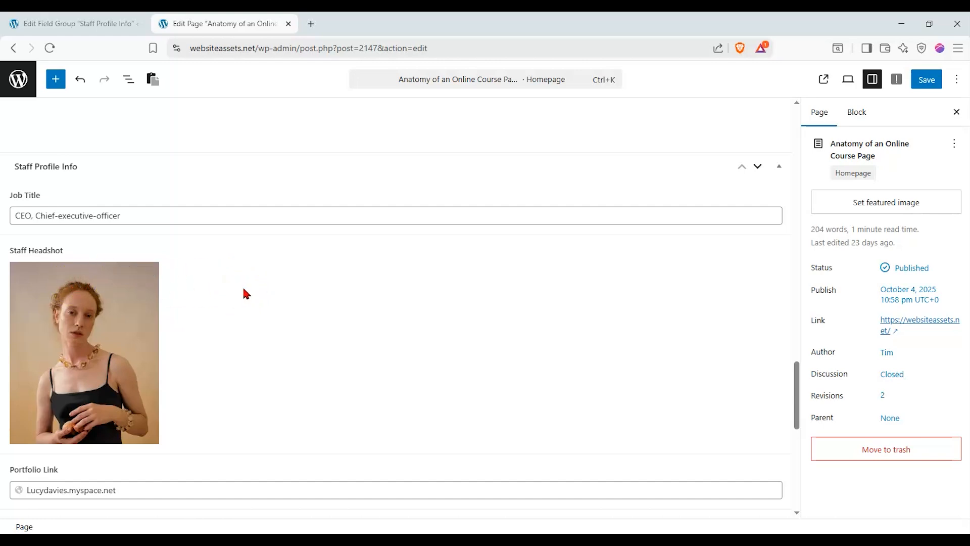
pyautogui.scroll(-1, 243, 288)
pyautogui.scroll(1, 242, 289)
pyautogui.scroll(-3, 132, 187)
pyautogui.scroll(2, 130, 186)
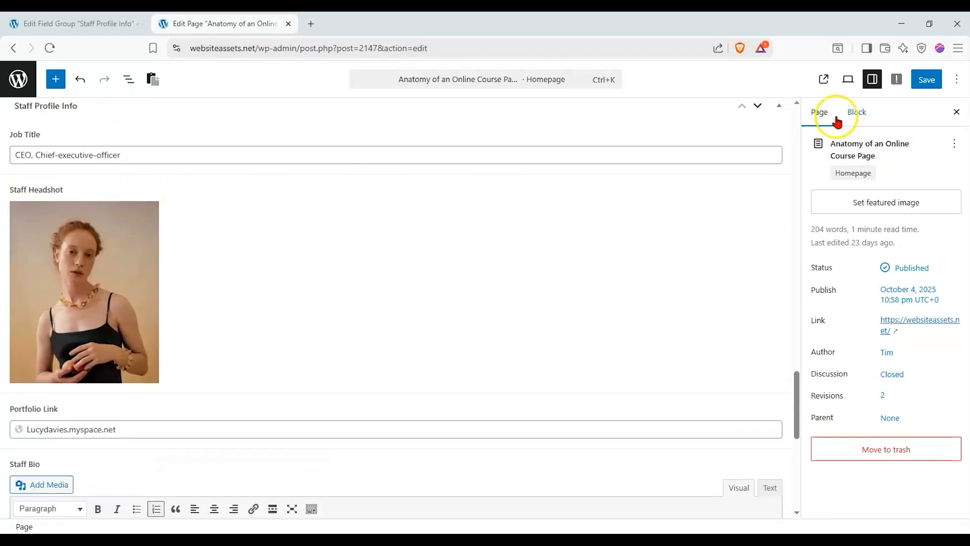
pyautogui.click(927, 79)
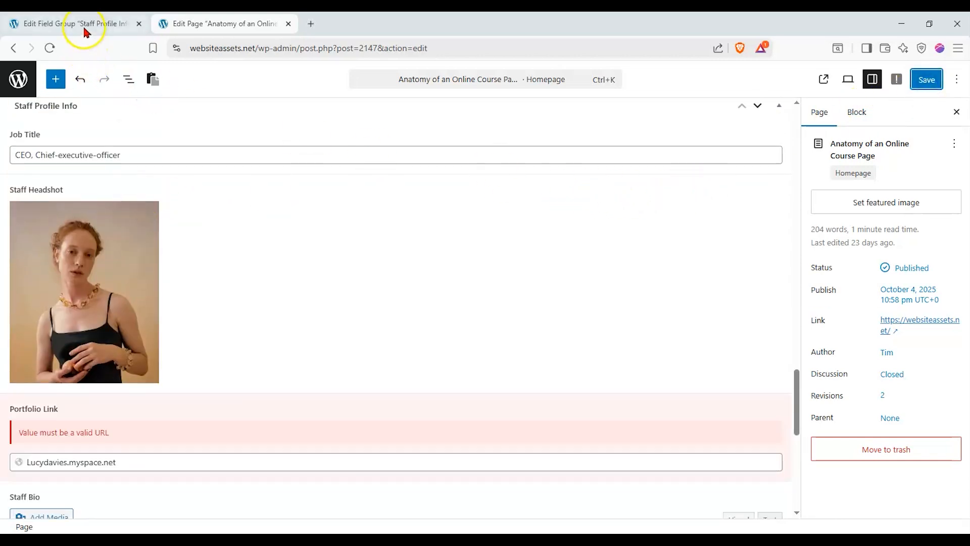
pyautogui.click(83, 31)
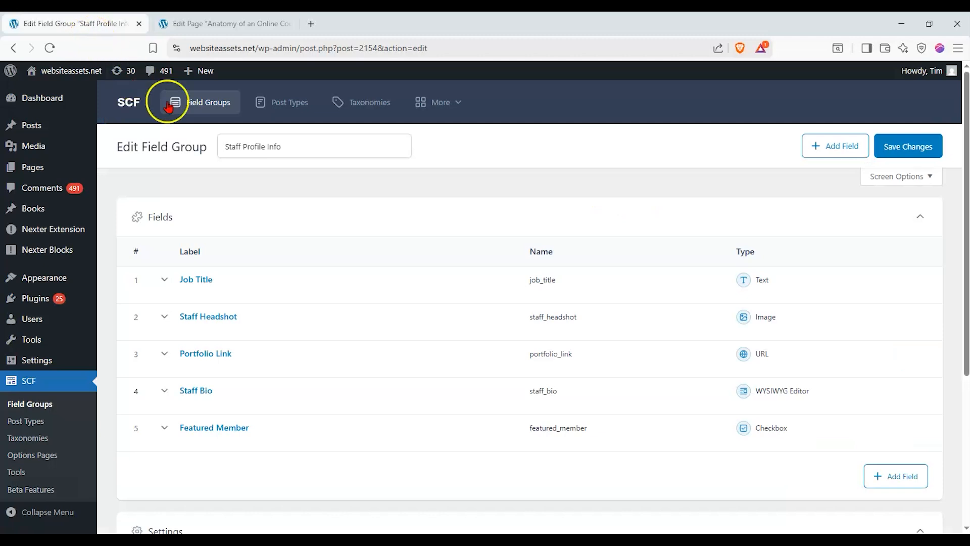
# Add a Member Name field (member_name) under Job Title and save the group
pyautogui.click(841, 147)
pyautogui.scroll(3, 148, 317)
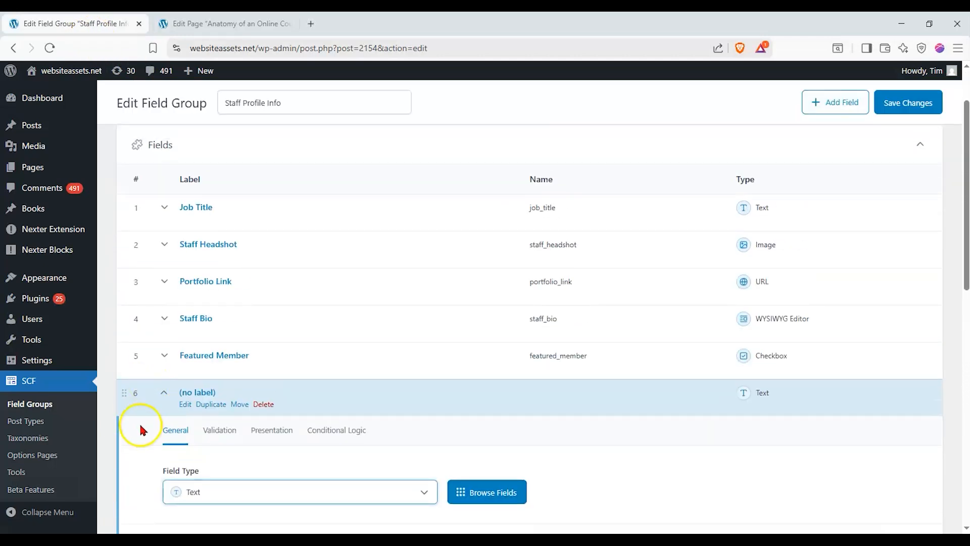
pyautogui.moveTo(126, 394); pyautogui.dragTo(140, 237)
pyautogui.click(223, 414)
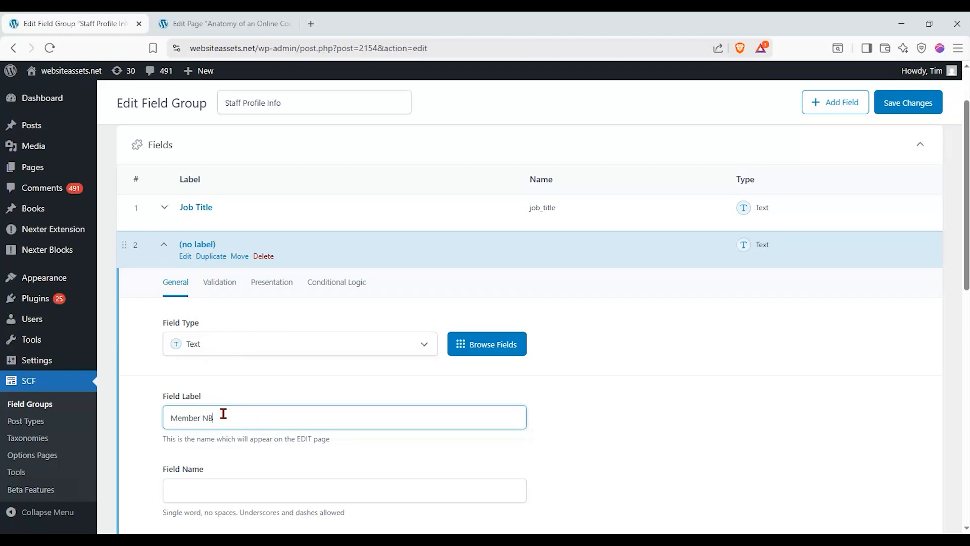
pyautogui.click(208, 475)
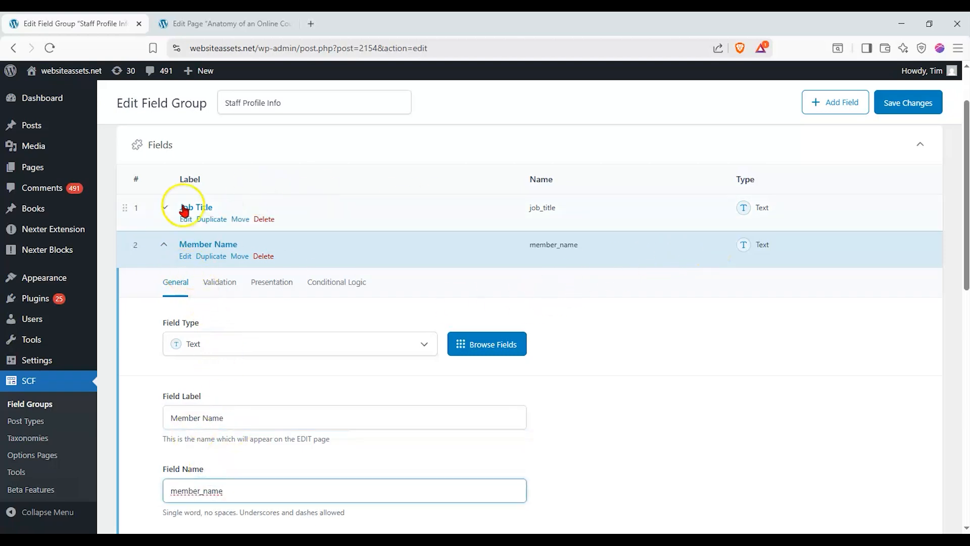
pyautogui.click(165, 245)
pyautogui.click(938, 110)
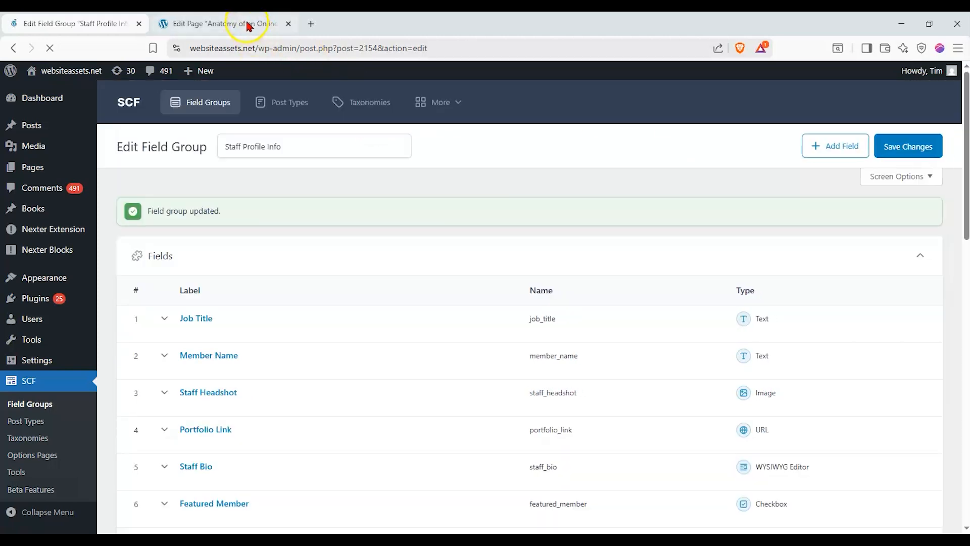
pyautogui.click(245, 24)
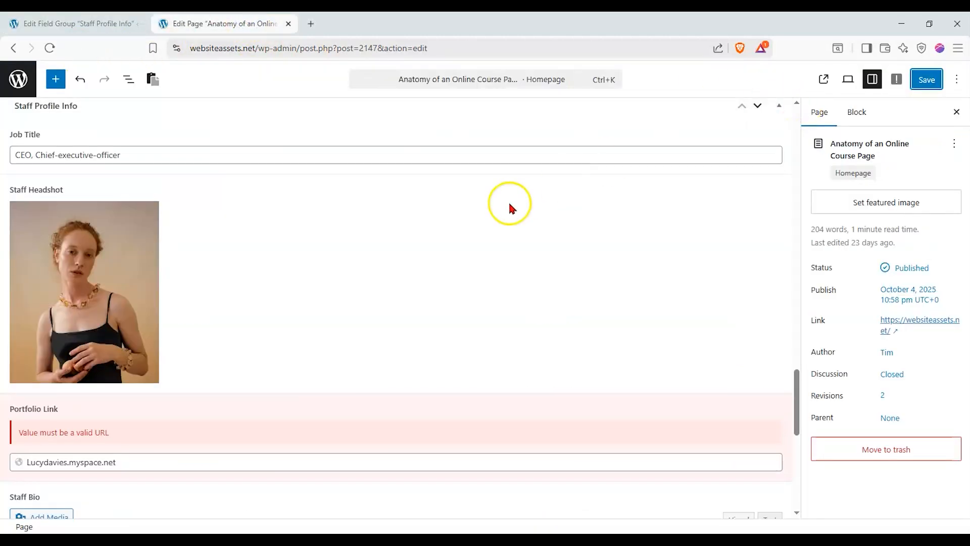
pyautogui.scroll(-2, 509, 205)
pyautogui.doubleClick(143, 339)
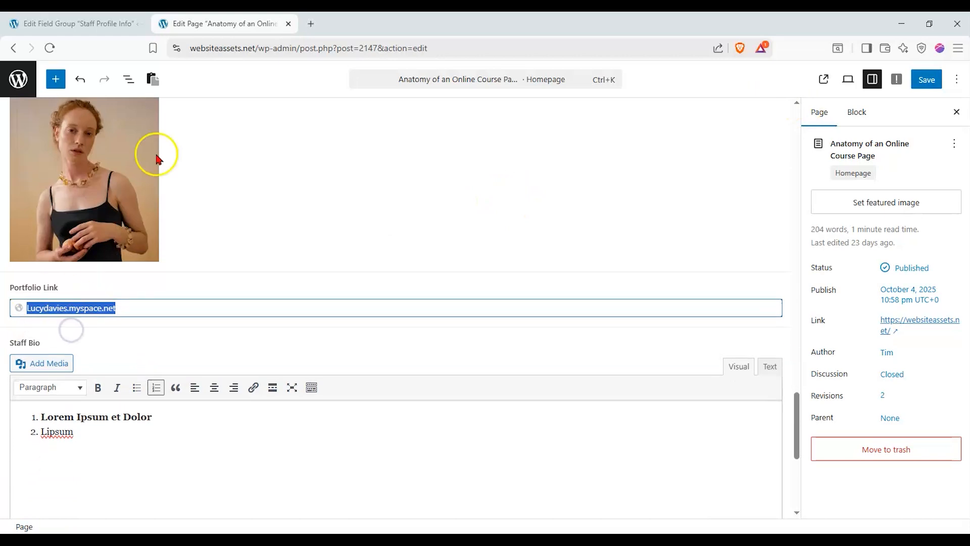
pyautogui.moveTo(259, 47); pyautogui.dragTo(137, 73)
pyautogui.hotkey('ctrl', 'c')
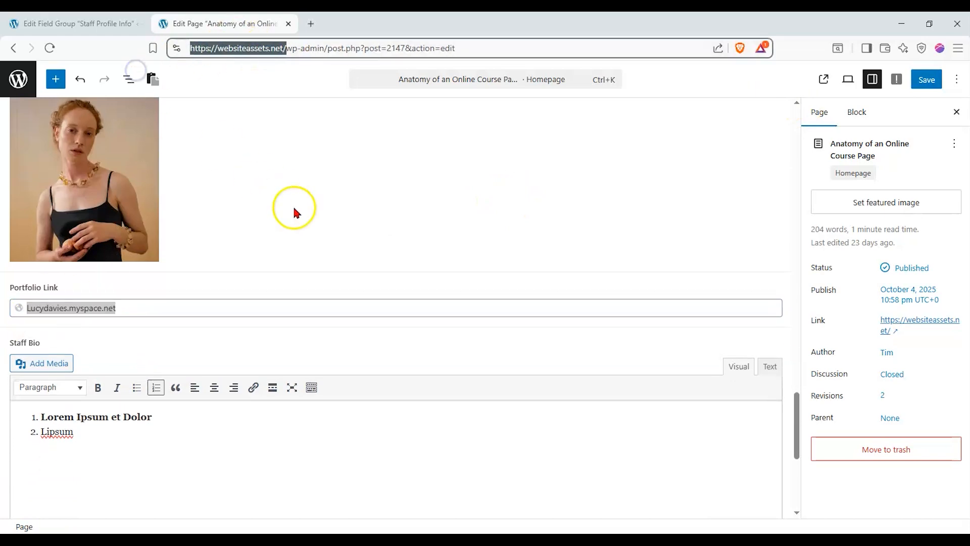
pyautogui.doubleClick(137, 306)
pyautogui.hotkey('ctrl', 'v')
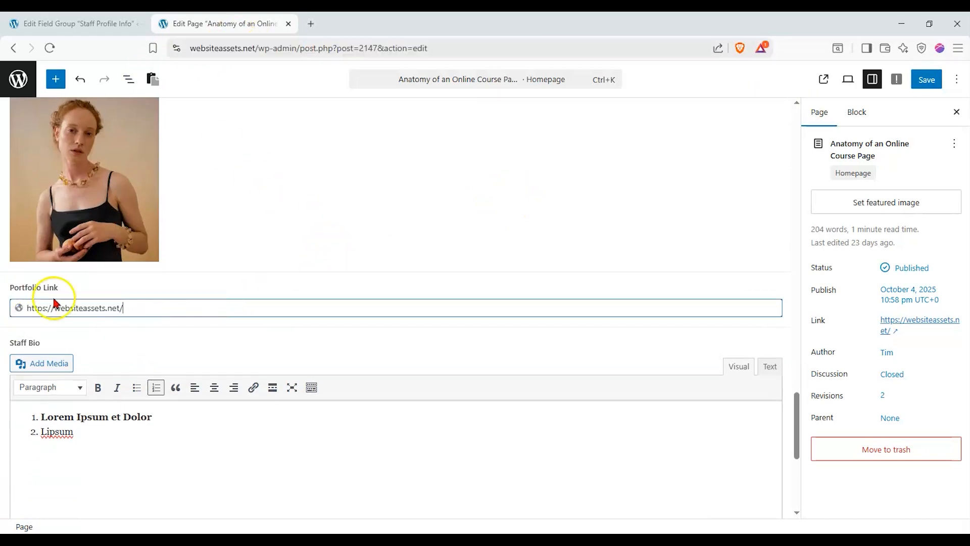
# Save the page successfully and reload the editor
pyautogui.click(926, 79)
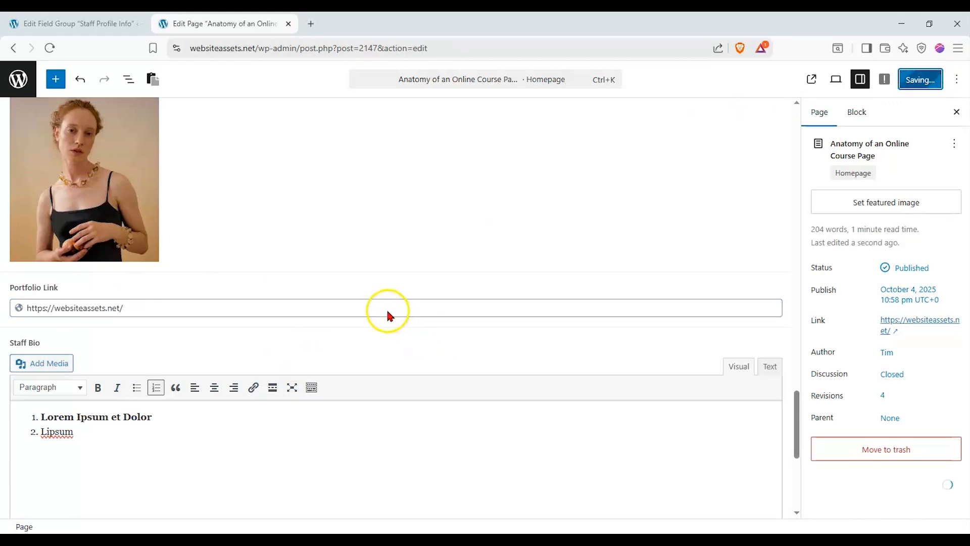
pyautogui.scroll(2, 375, 305)
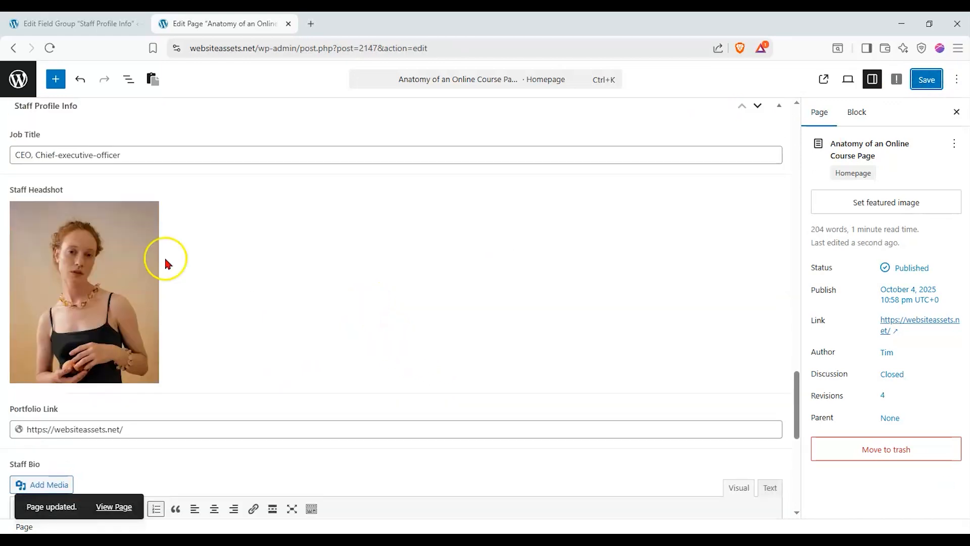
pyautogui.scroll(2, 164, 254)
pyautogui.scroll(-10, 62, 116)
pyautogui.click(50, 48)
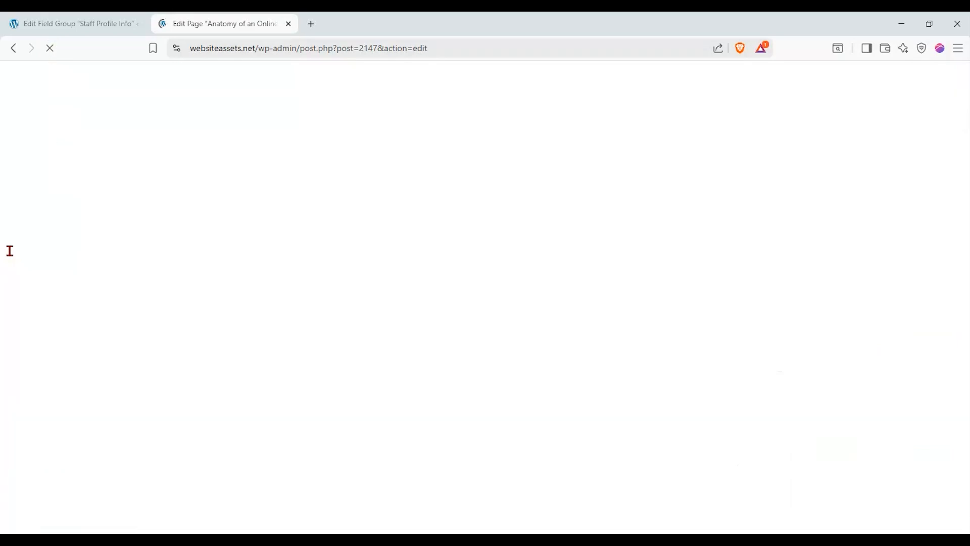
# Finish entering the staff member's full name in Member Name, then return to the Staff Profile Info group
pyautogui.scroll(-6, 29, 255)
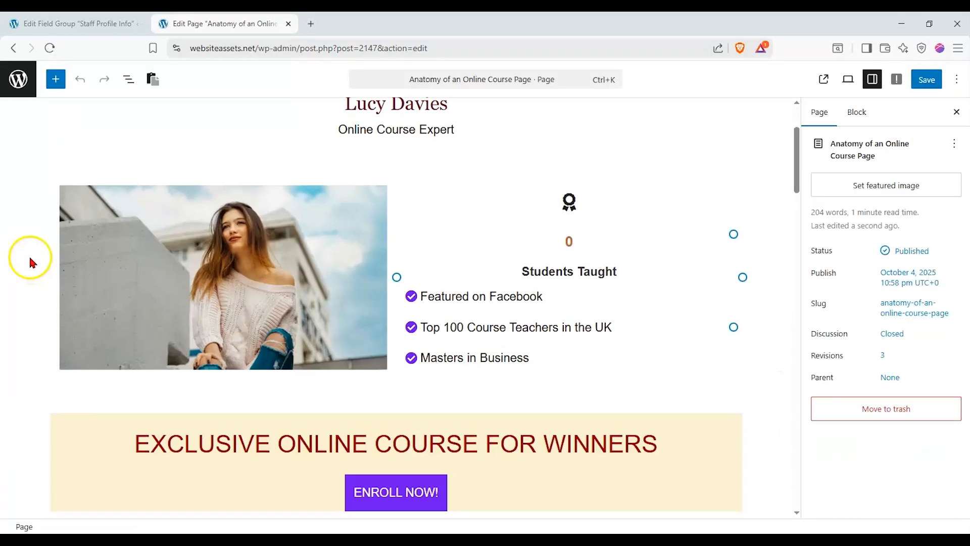
pyautogui.moveTo(797, 182); pyautogui.dragTo(780, 370)
pyautogui.click(58, 321)
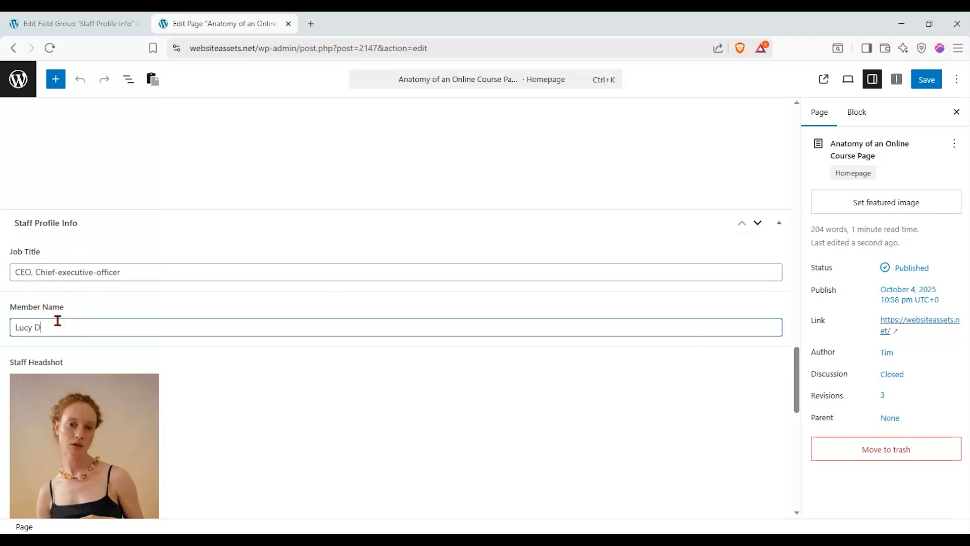
pyautogui.scroll(-1, 498, 325)
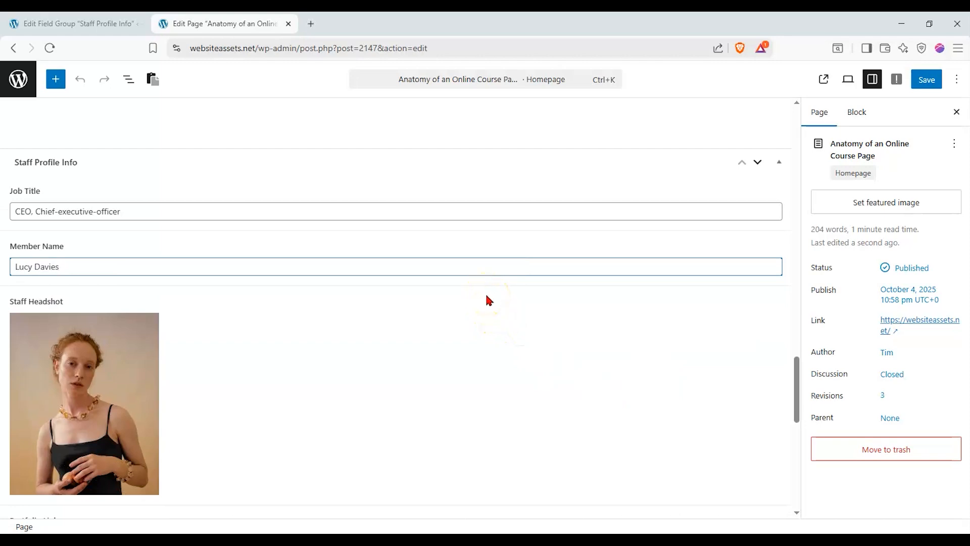
pyautogui.click(451, 319)
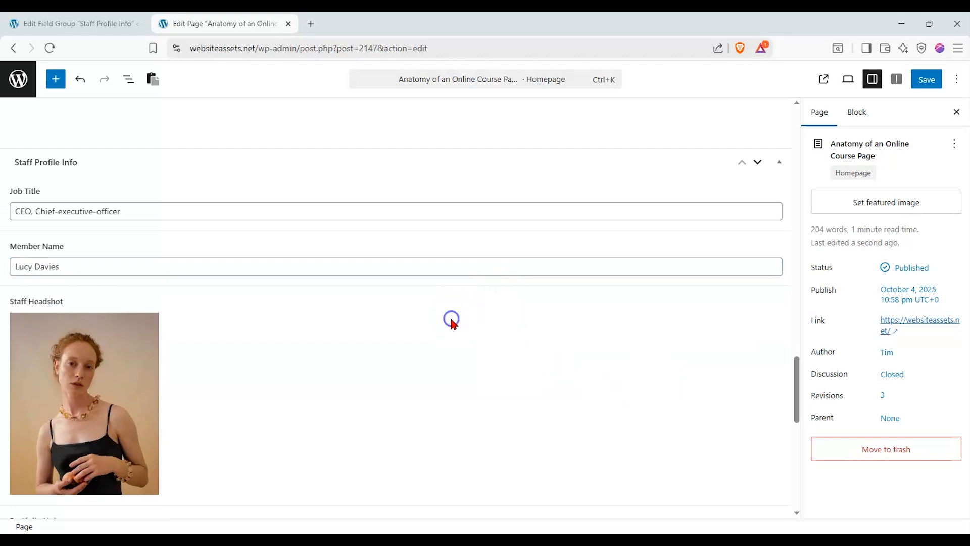
pyautogui.scroll(1, 461, 324)
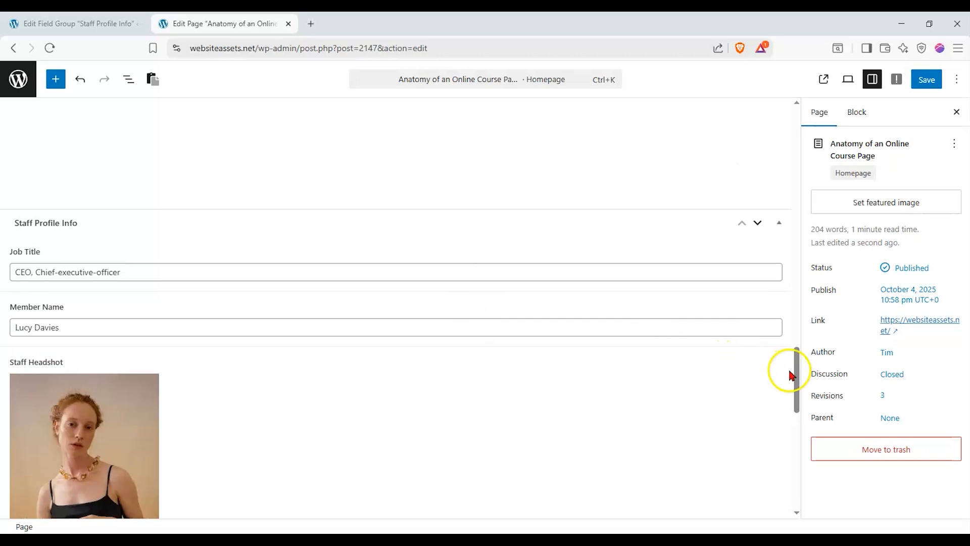
pyautogui.click(76, 23)
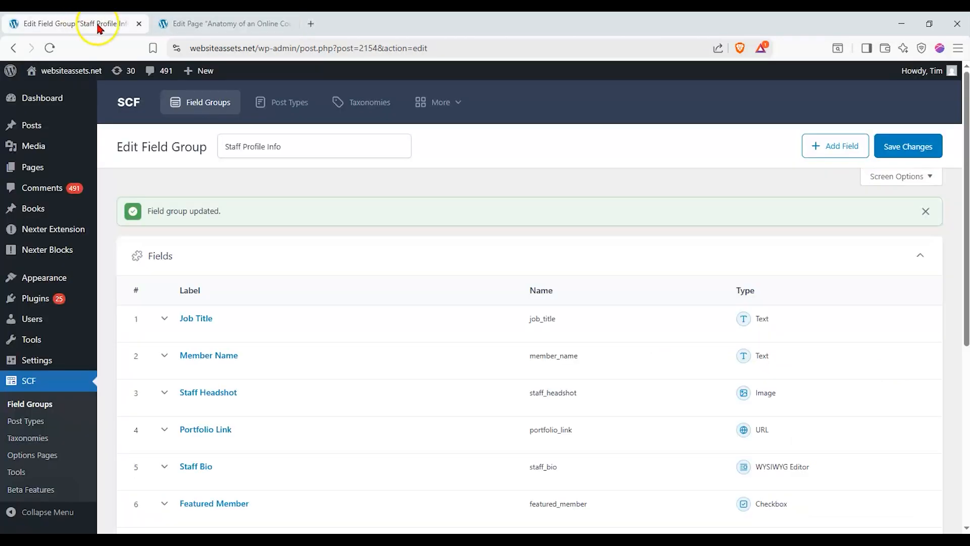
# Check the Job Title and Member Name values in the course page editor
pyautogui.scroll(-1, 282, 164)
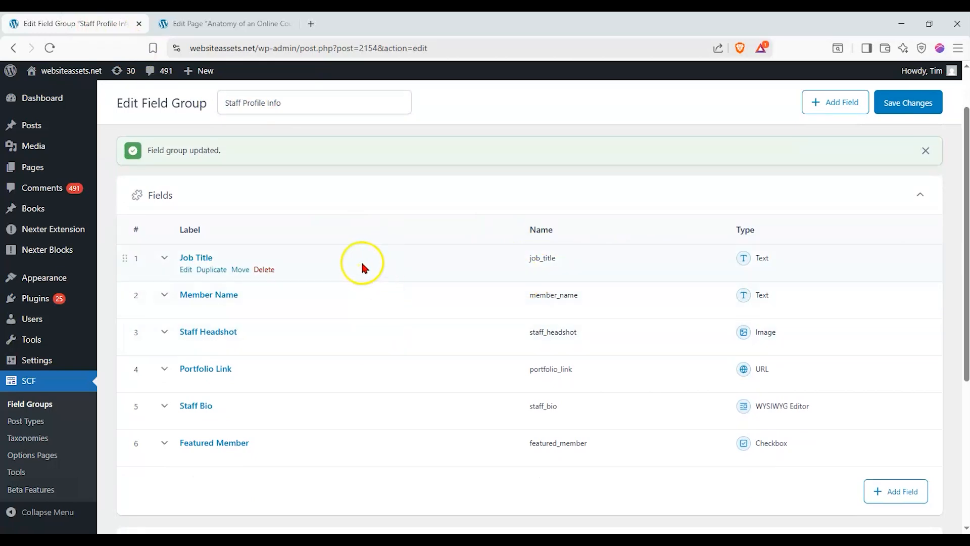
pyautogui.scroll(-2, 362, 263)
pyautogui.scroll(1, 362, 262)
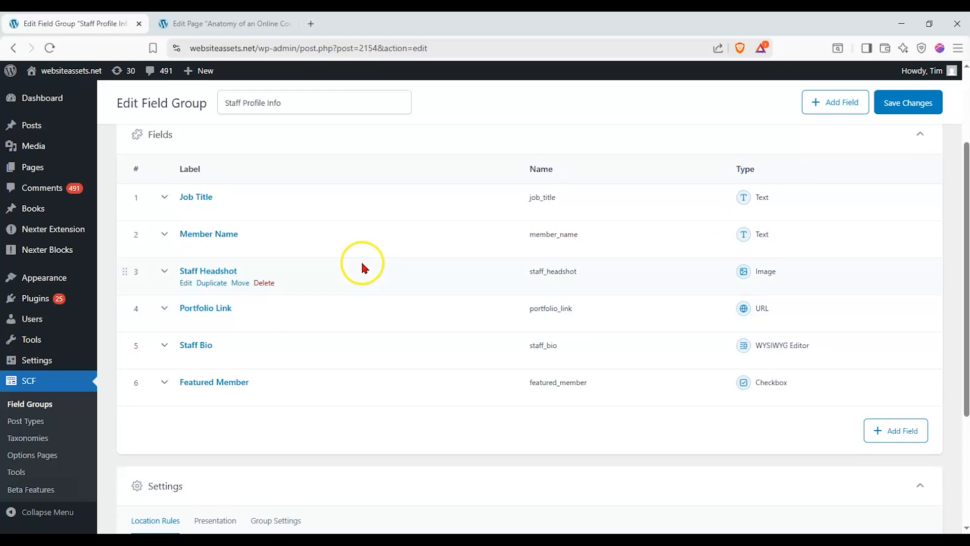
pyautogui.click(227, 23)
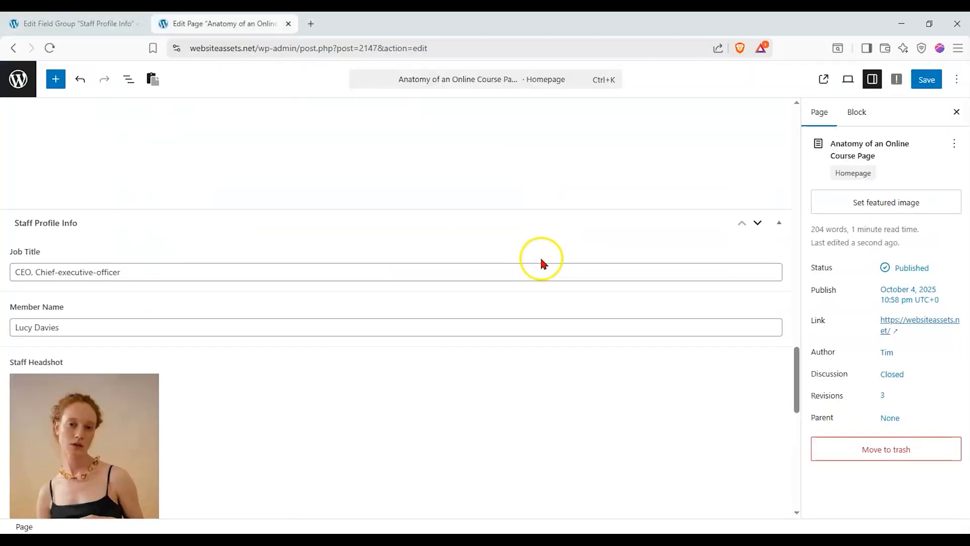
pyautogui.moveTo(796, 364)
pyautogui.mouseDown()
pyautogui.moveTo(798, 323)
pyautogui.moveTo(788, 372)
pyautogui.mouseUp()
pyautogui.click(402, 220)
pyautogui.click(409, 272)
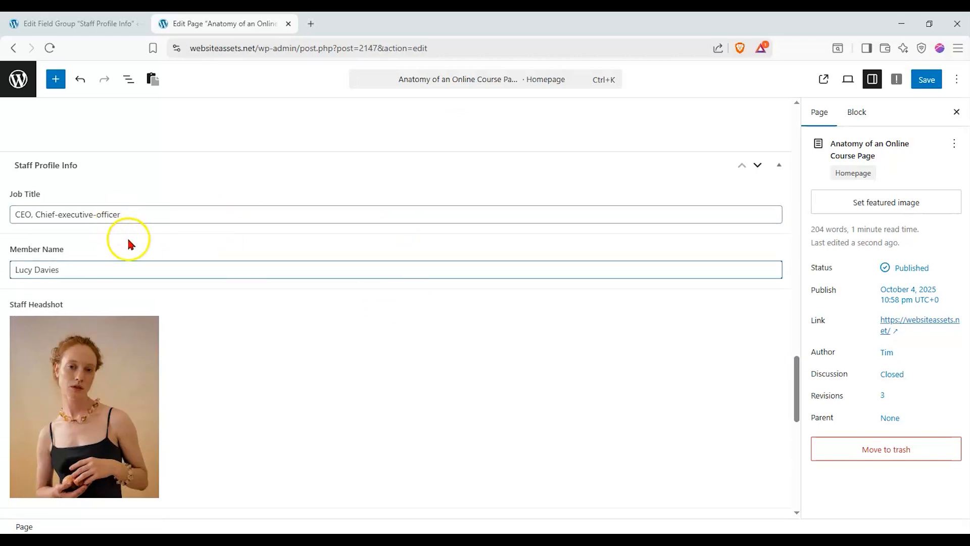
# Save the Anatomy of an Online Course page, bringing it to 4 revisions
pyautogui.moveTo(795, 388)
pyautogui.mouseDown()
pyautogui.moveTo(795, 465)
pyautogui.moveTo(810, 397)
pyautogui.mouseUp()
pyautogui.scroll(3, 199, 302)
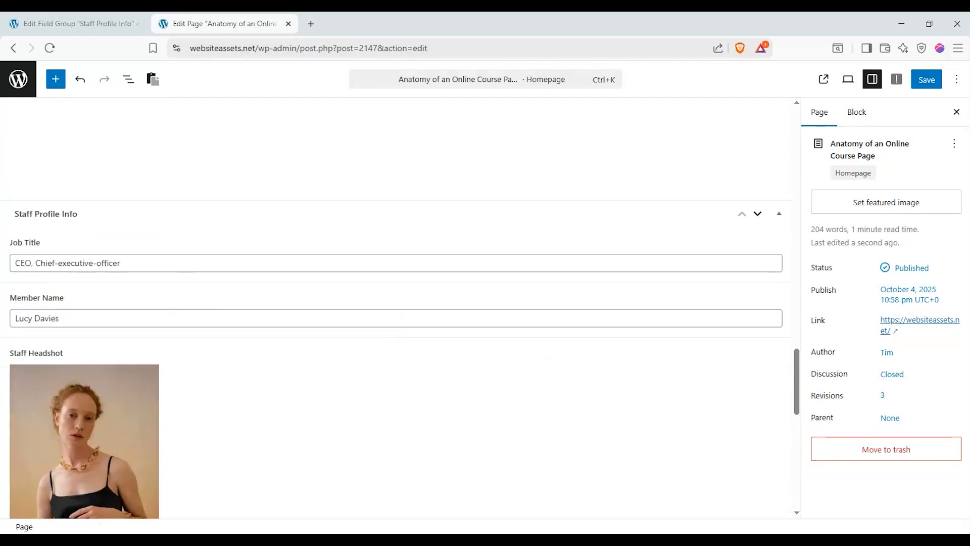
pyautogui.scroll(15, 200, 309)
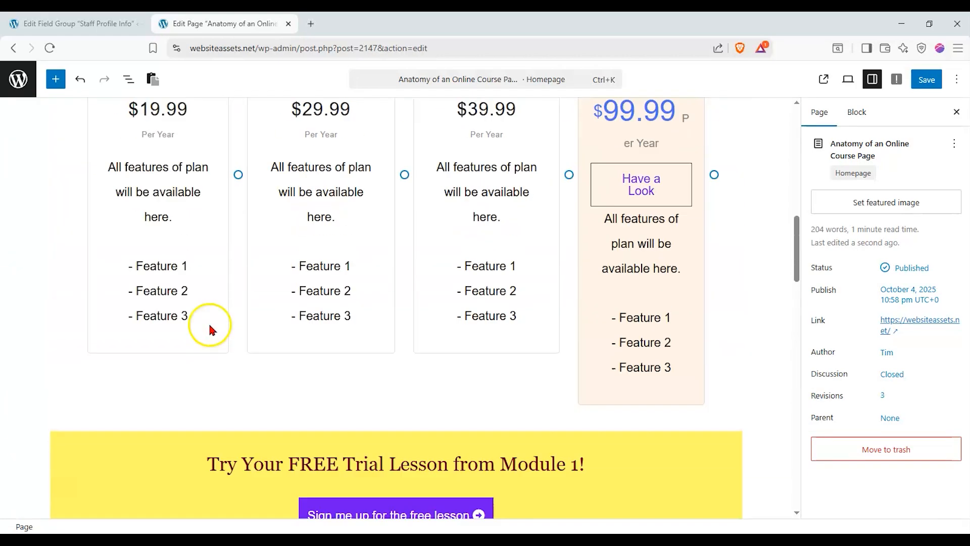
pyautogui.scroll(8, 65, 293)
pyautogui.click(930, 77)
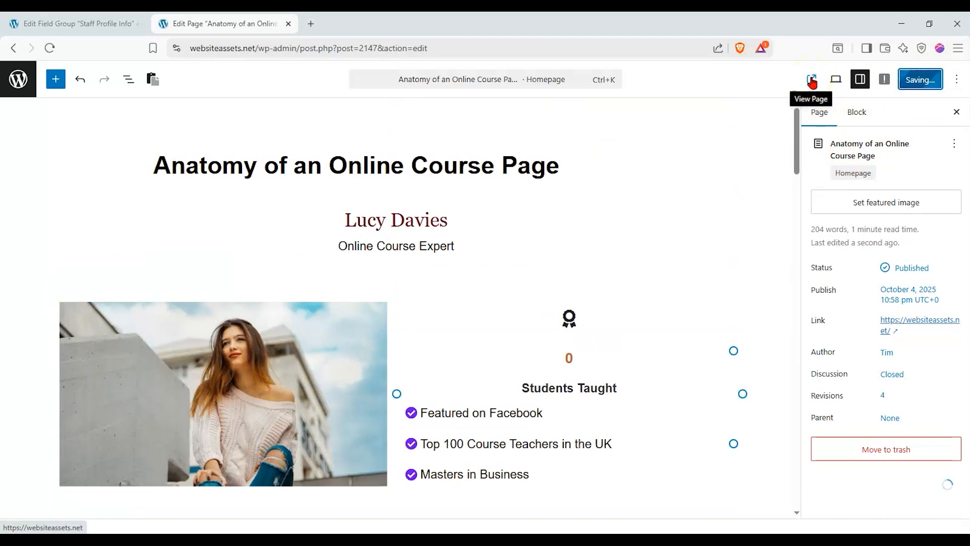
# Preview the live course page in a new tab, then go back to the six-field Staff Profile Info group
pyautogui.click(815, 79)
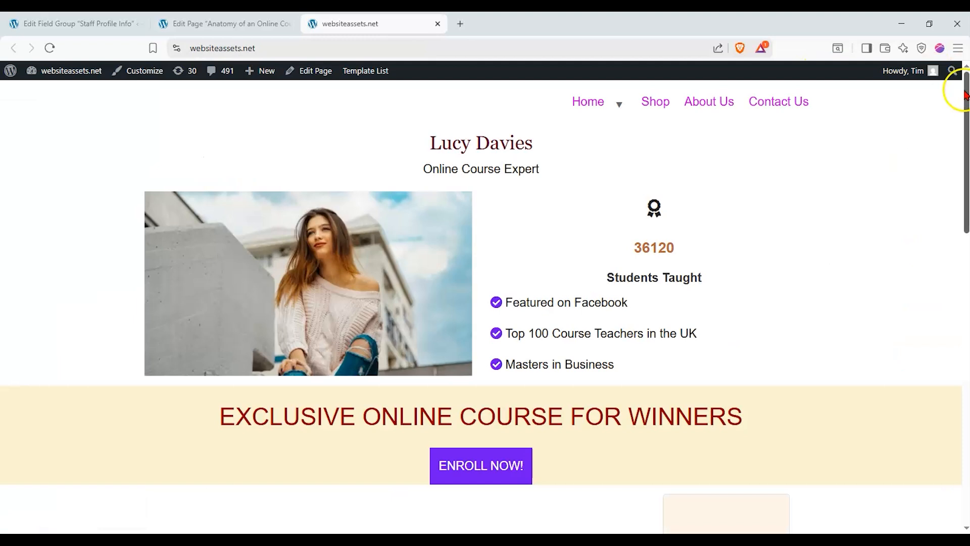
pyautogui.moveTo(955, 87); pyautogui.dragTo(951, 403)
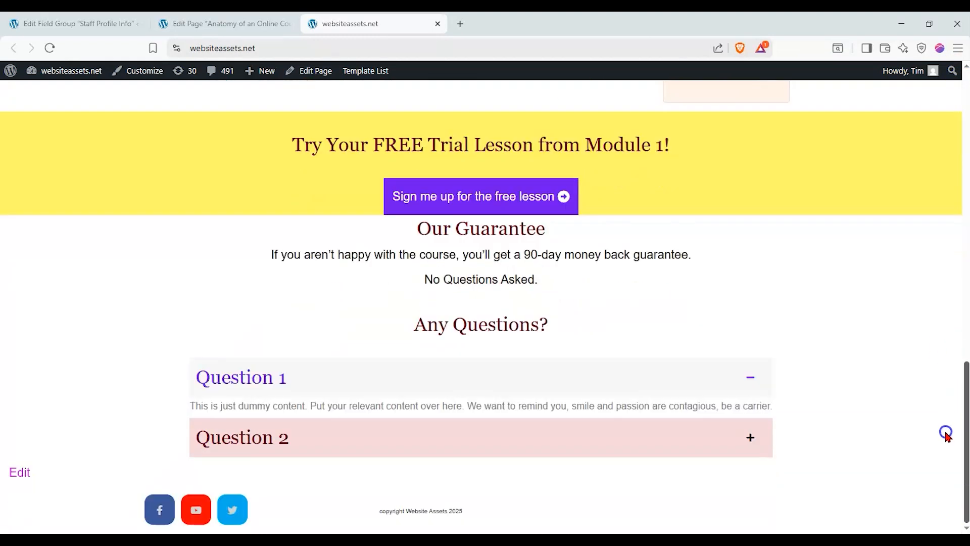
pyautogui.scroll(15, 946, 435)
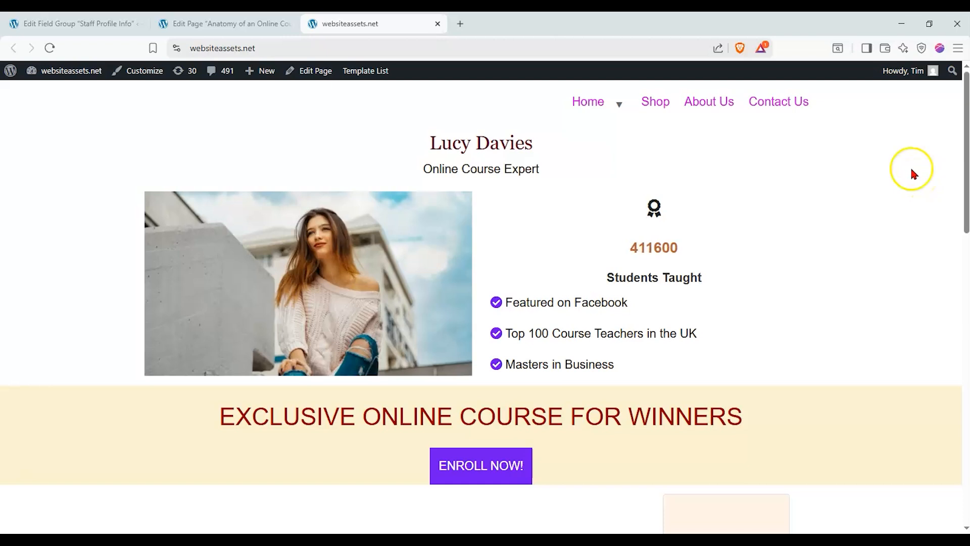
pyautogui.click(226, 23)
pyautogui.click(79, 24)
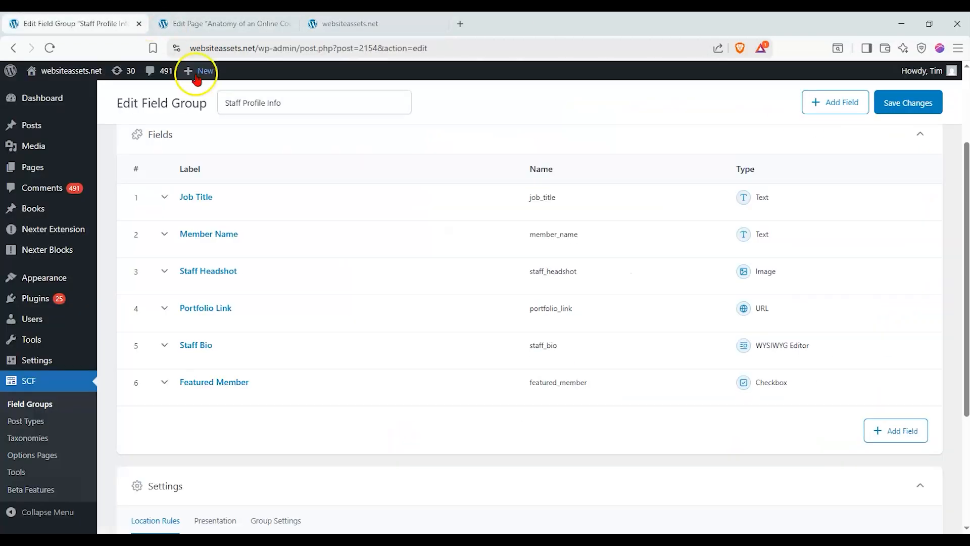
# Scroll the course page editor down to the Staff Profile Info meta box
pyautogui.scroll(3, 202, 96)
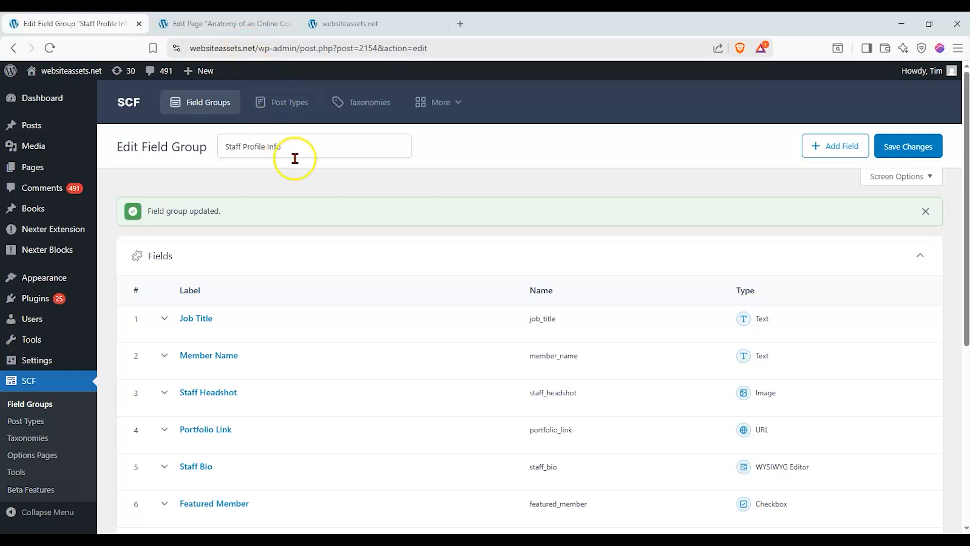
pyautogui.click(280, 24)
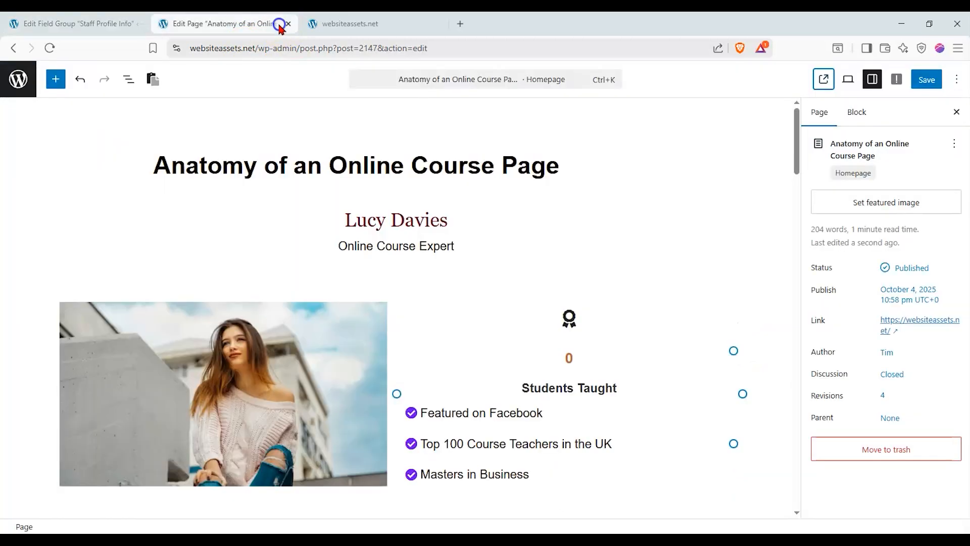
pyautogui.scroll(-2, 513, 207)
pyautogui.moveTo(784, 178); pyautogui.dragTo(777, 415)
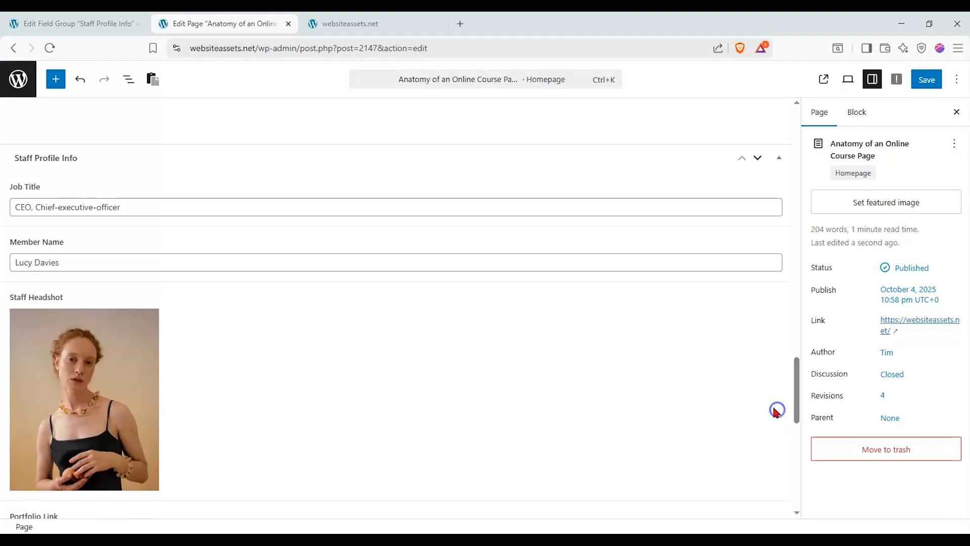
pyautogui.click(80, 21)
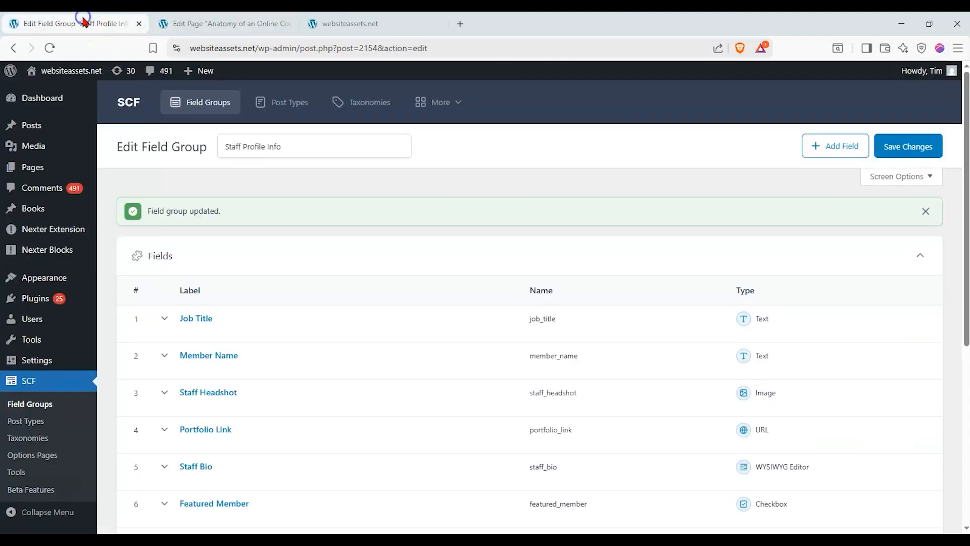
pyautogui.click(194, 22)
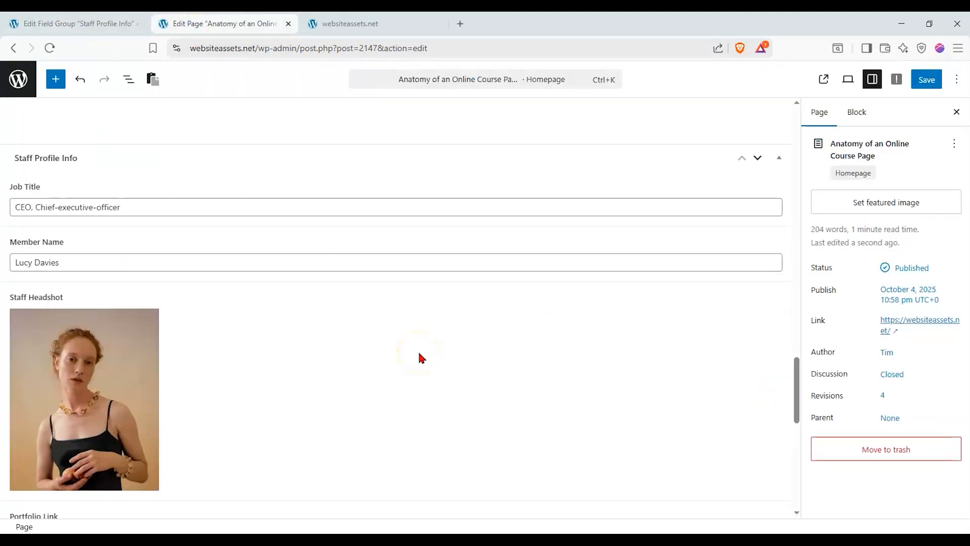
# Review the Job Title, Member Name, Staff Headshot and Portfolio Link values
pyautogui.click(395, 270)
pyautogui.scroll(-1, 399, 305)
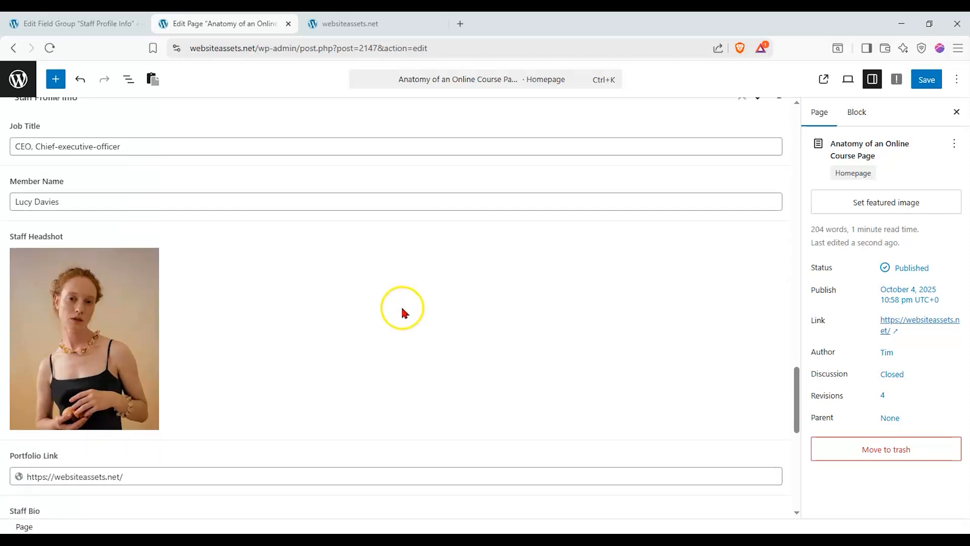
pyautogui.scroll(-1, 401, 307)
pyautogui.scroll(3, 401, 309)
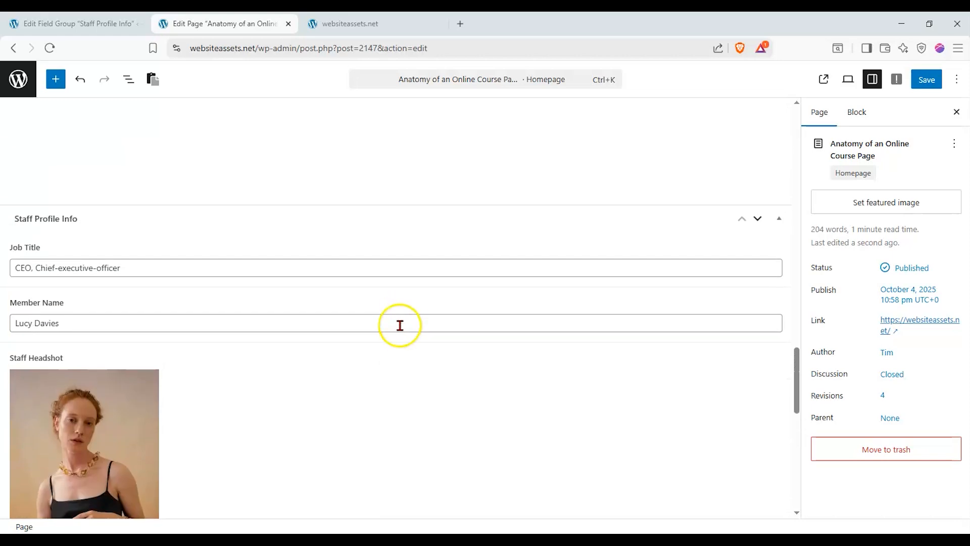
pyautogui.scroll(-2, 400, 326)
pyautogui.scroll(-3, 399, 324)
pyautogui.scroll(5, 401, 324)
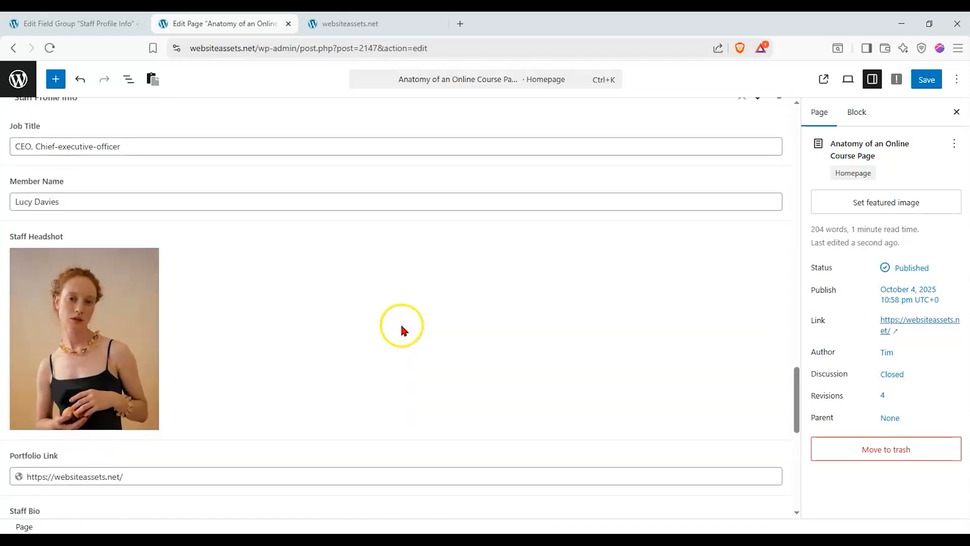
pyautogui.scroll(1, 400, 336)
pyautogui.scroll(-2, 400, 336)
pyautogui.scroll(1, 398, 336)
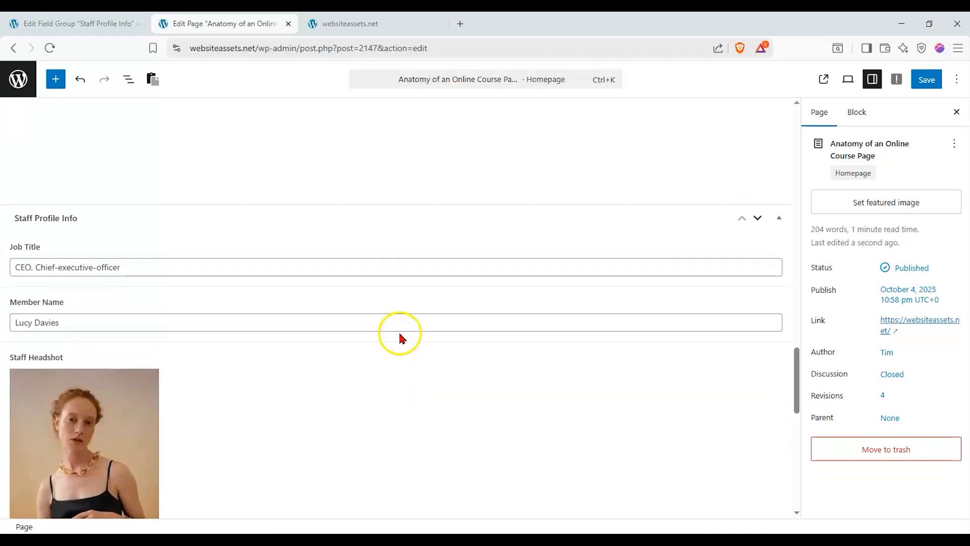
pyautogui.scroll(-2, 398, 335)
pyautogui.scroll(-2, 399, 335)
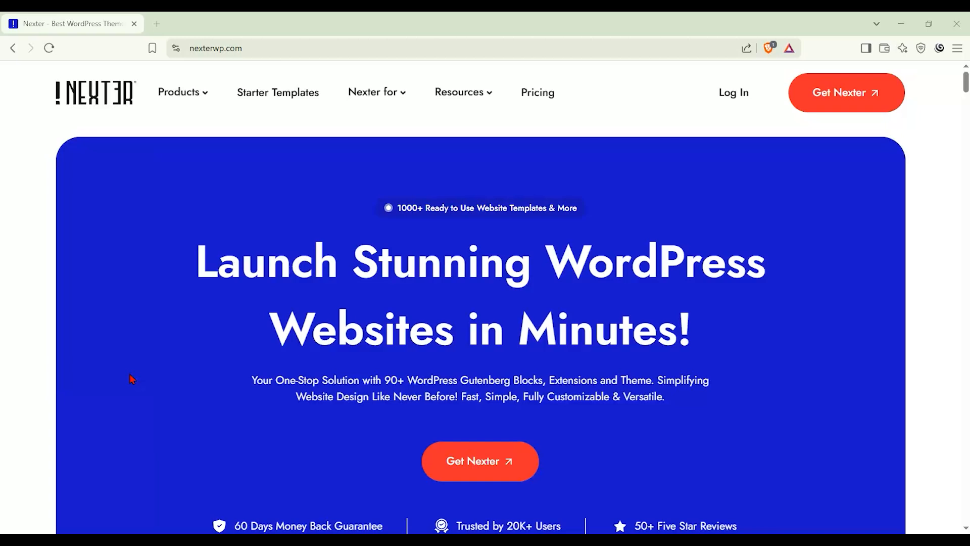
# Open Nexter's pricing page showing the $39/year, $199 Studio and $119/year plan cards
pyautogui.click(128, 364)
pyautogui.click(526, 104)
pyautogui.click(76, 238)
pyautogui.scroll(-3, 54, 227)
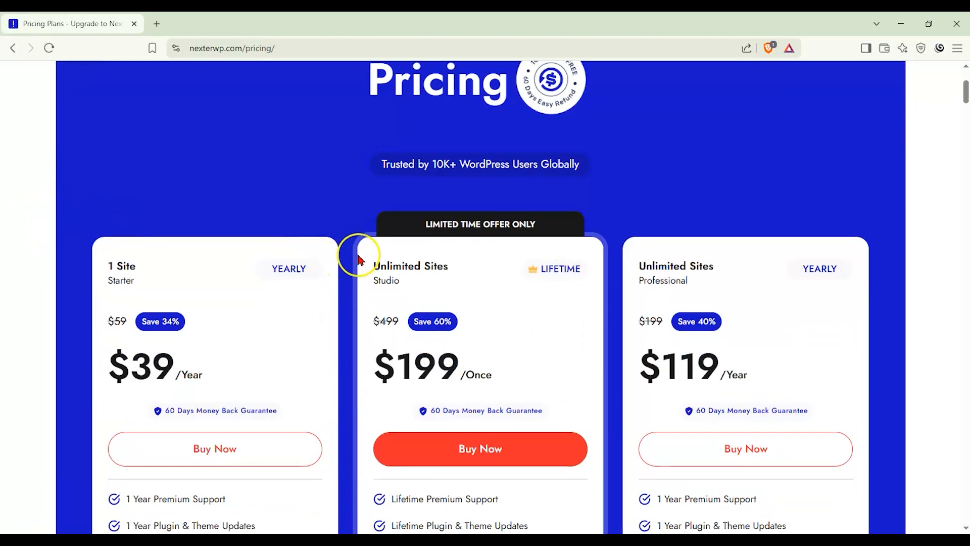
pyautogui.scroll(-1, 359, 260)
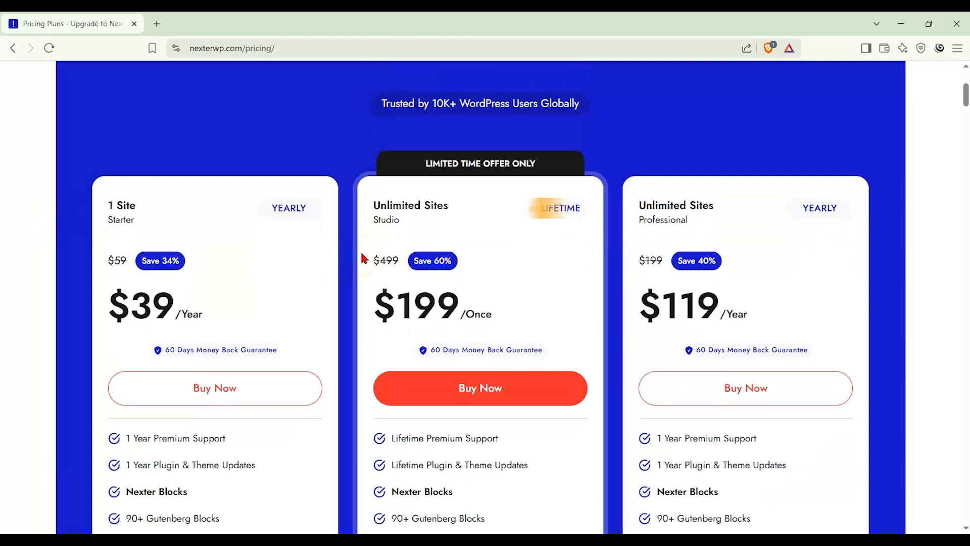